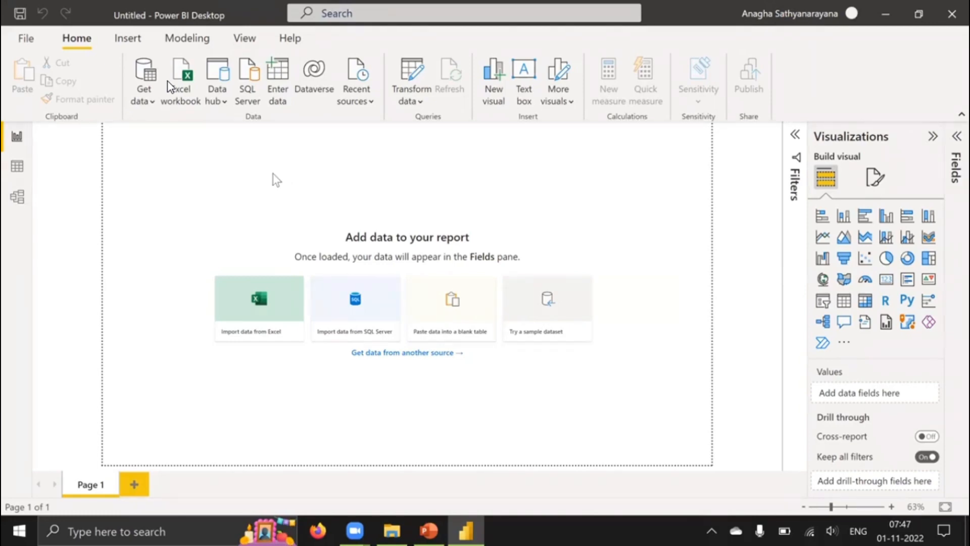
Open the program options and show the Data Load settings for the current file.
click(27, 40)
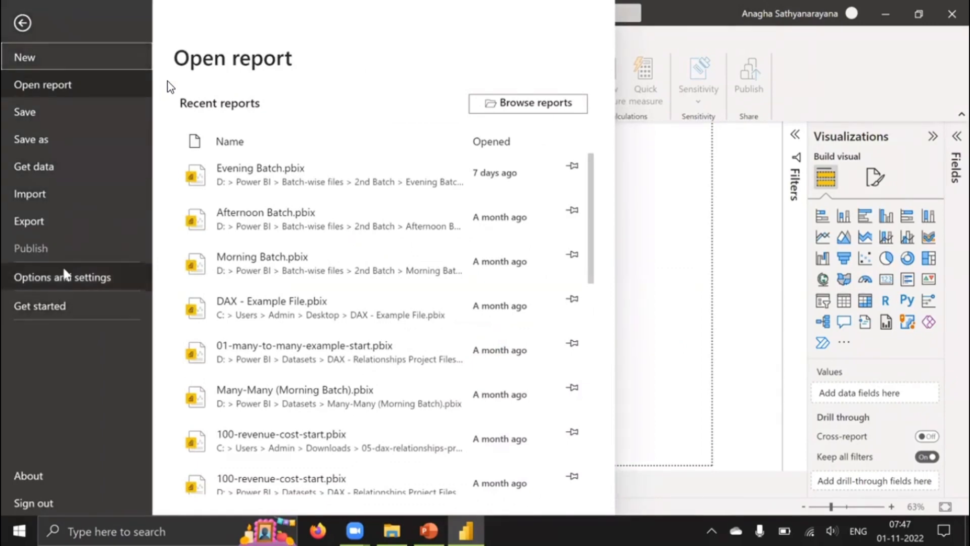
click(45, 280)
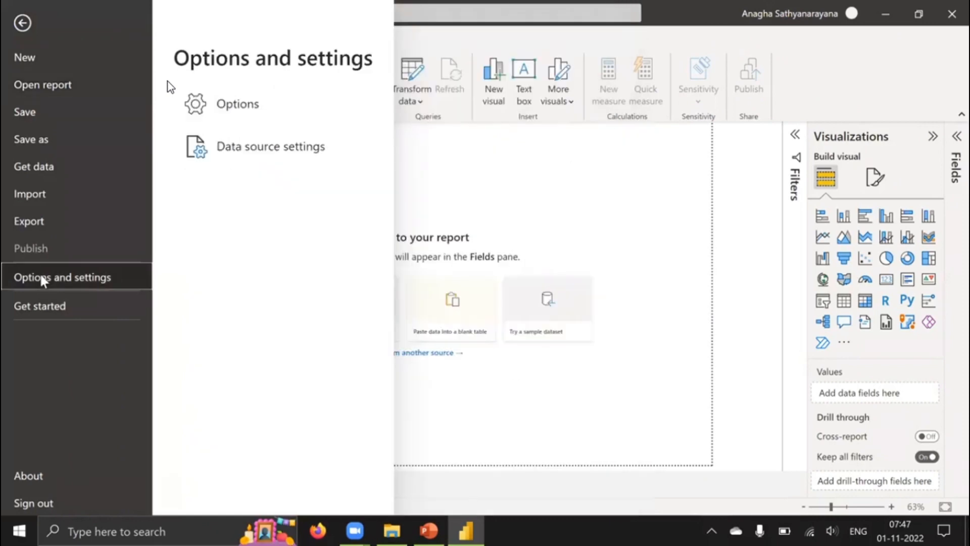
click(255, 99)
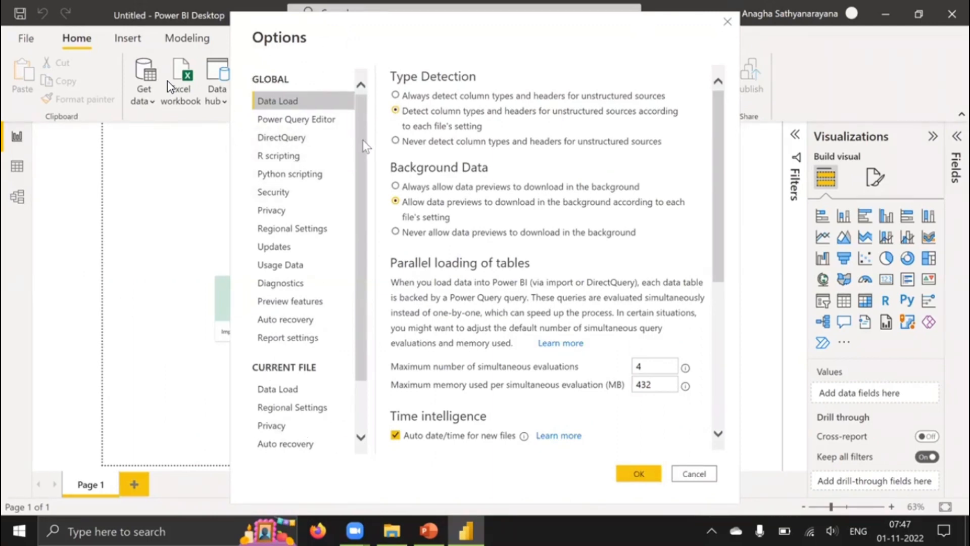
drag(365, 147, 368, 273)
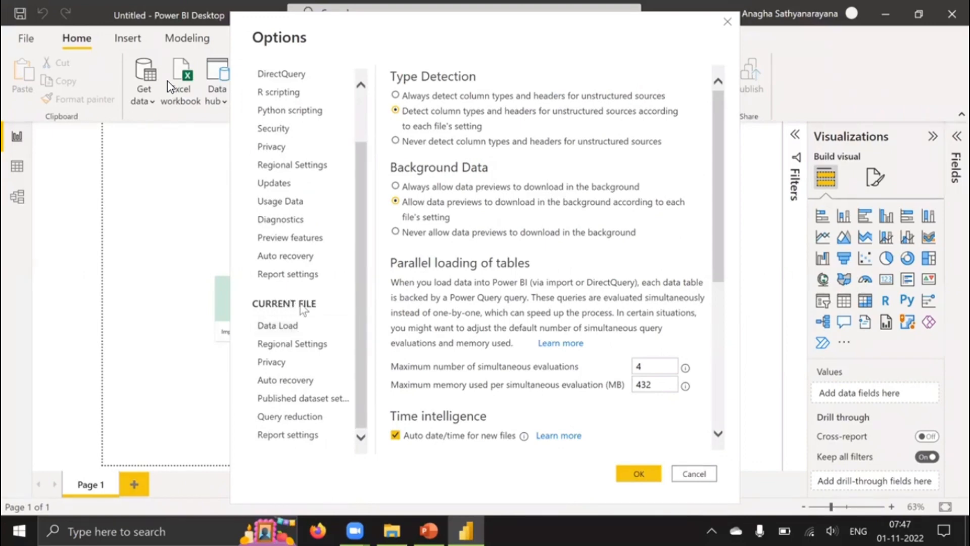
scroll(295, 298, up, 3)
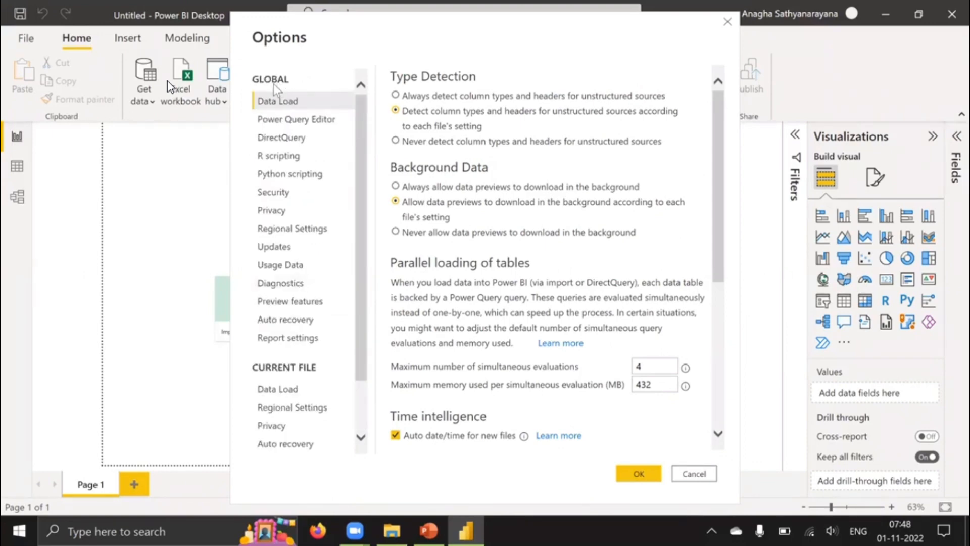
scroll(354, 266, down, 3)
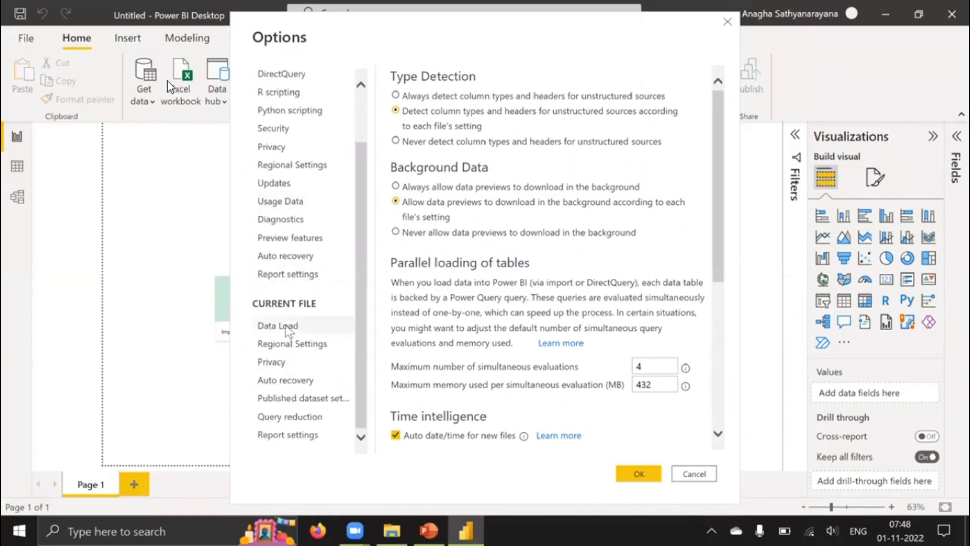
click(288, 328)
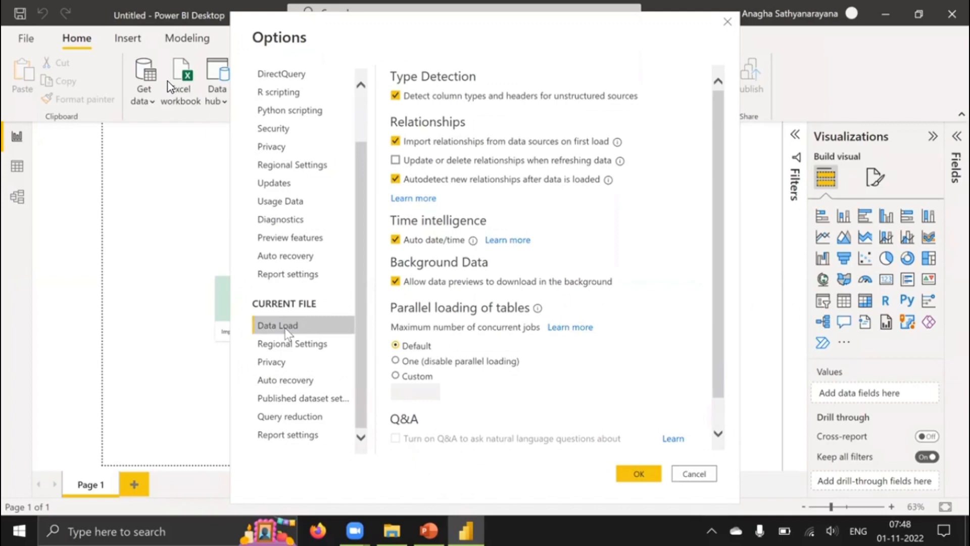
Disable column type and header detection, relationship import on first load, and autodetection of new relationships, and apply the options.
click(395, 95)
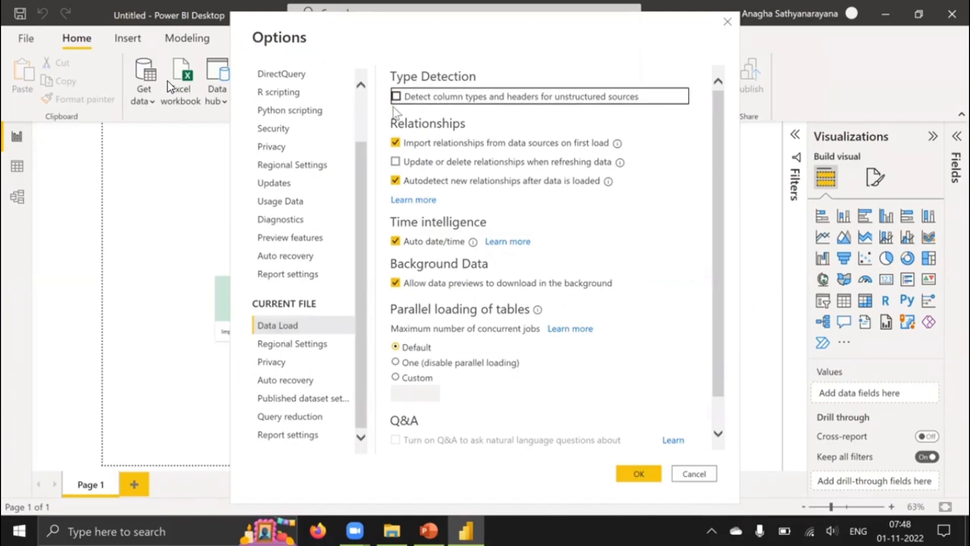
click(396, 142)
click(396, 181)
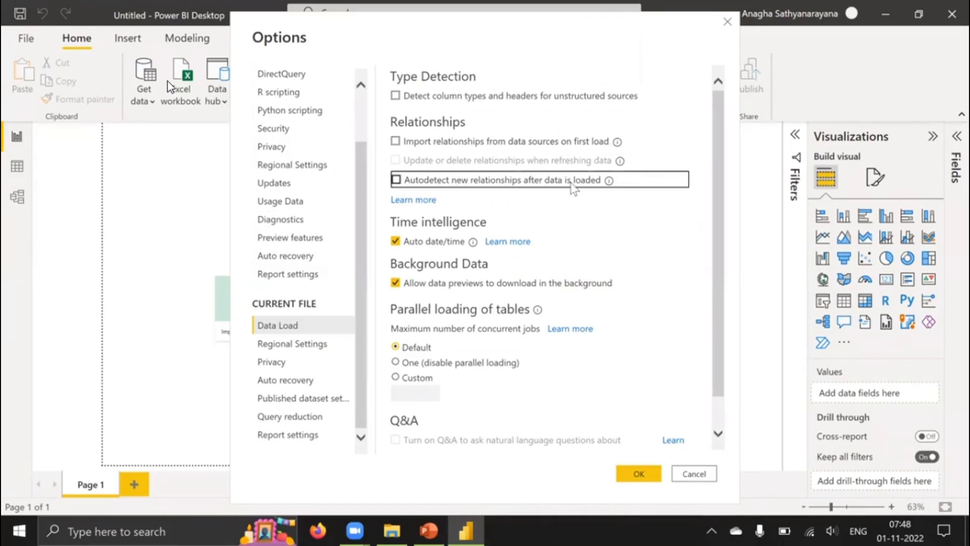
click(527, 127)
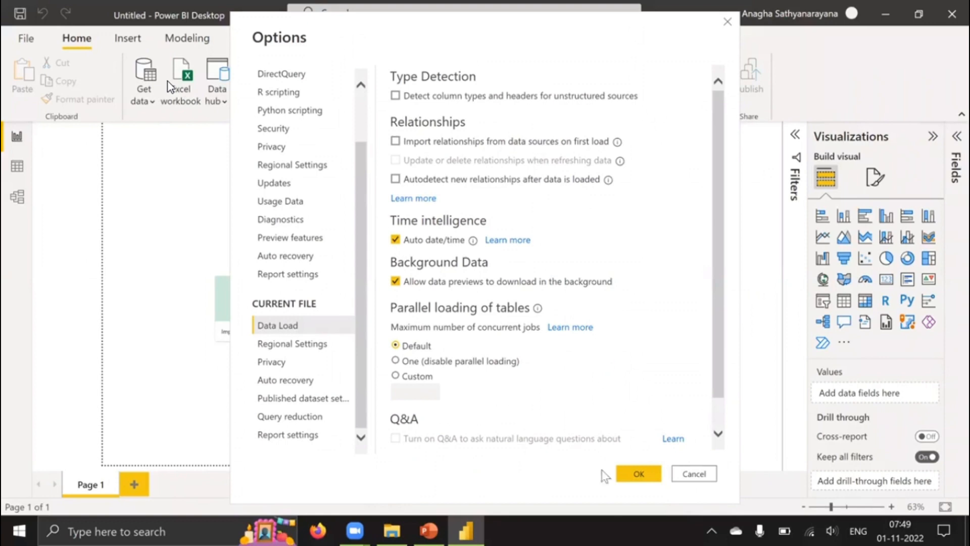
click(639, 474)
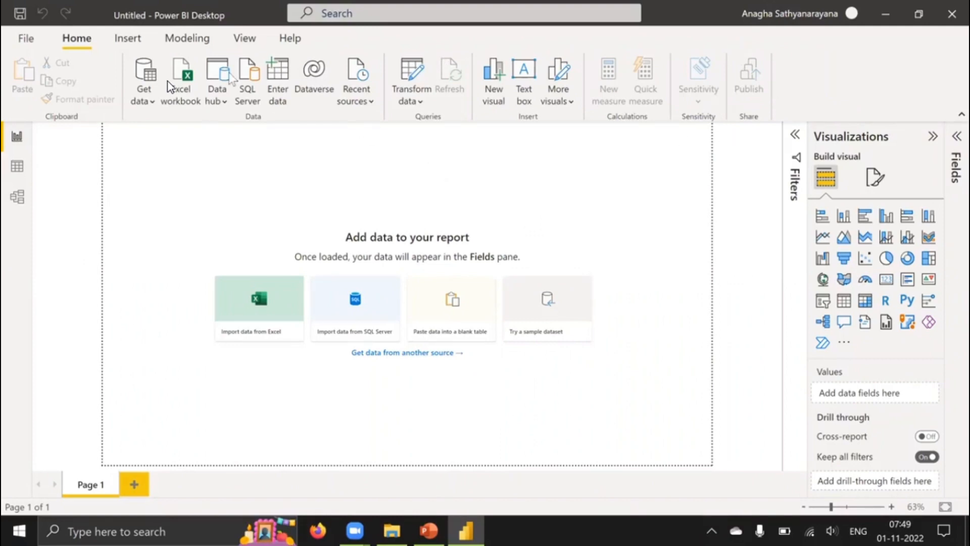
Open the Power Query Editor and bring up the complete list of new data sources.
click(416, 82)
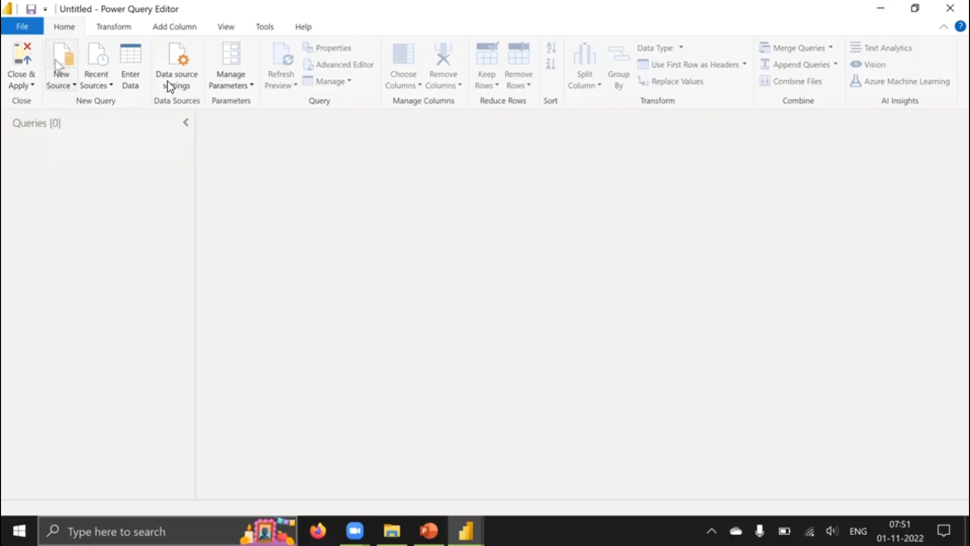
click(64, 81)
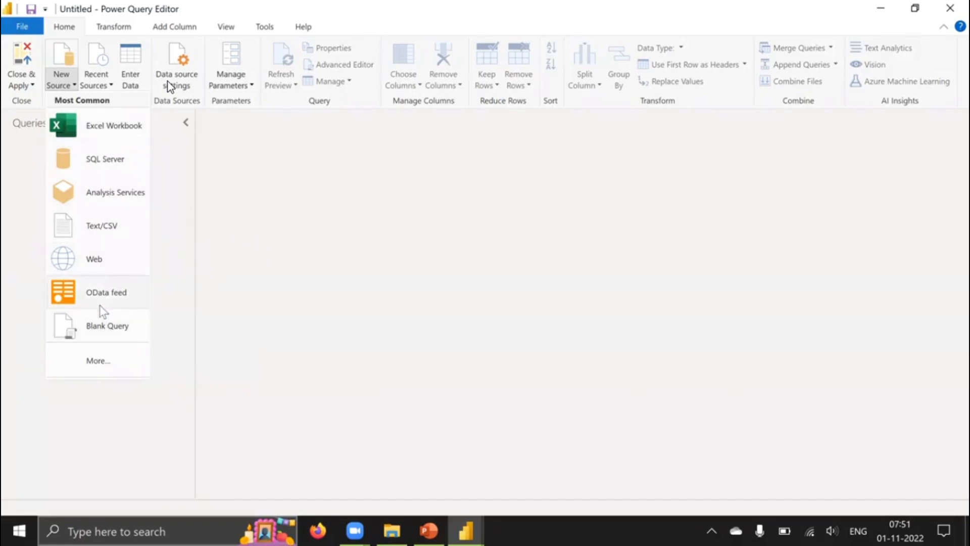
click(96, 360)
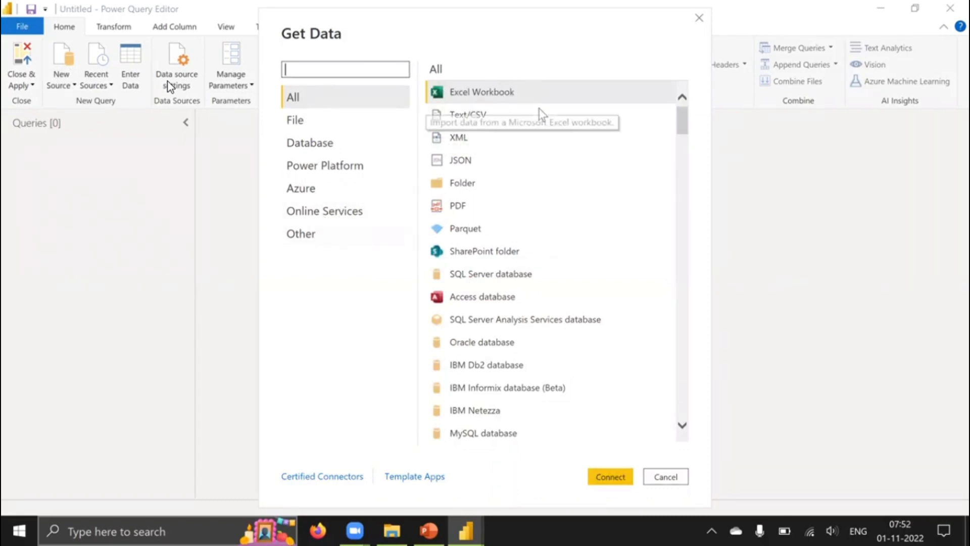
Look through the complete list of available data connectors, from Excel Workbook to Blank Query.
scroll(575, 201, down, 12)
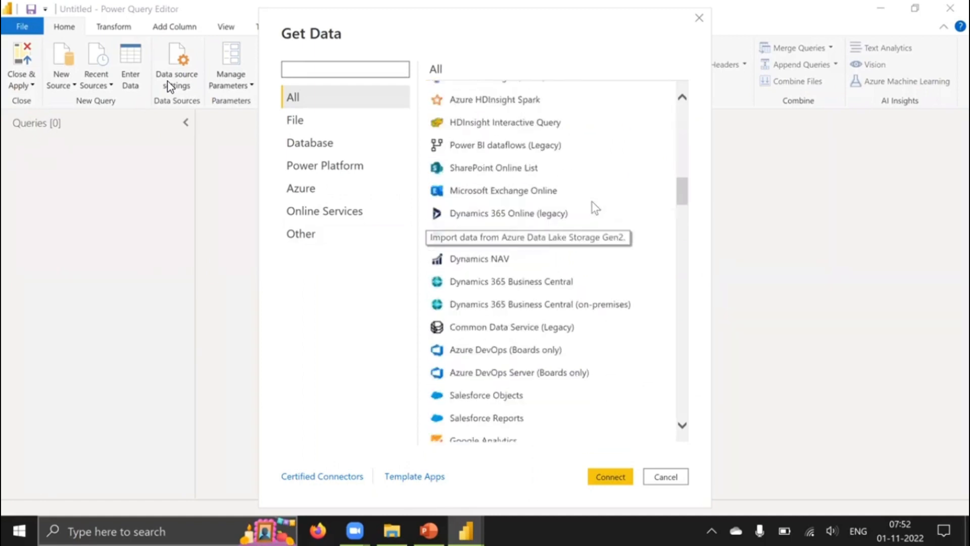
scroll(592, 201, up, 3)
scroll(592, 201, up, 10)
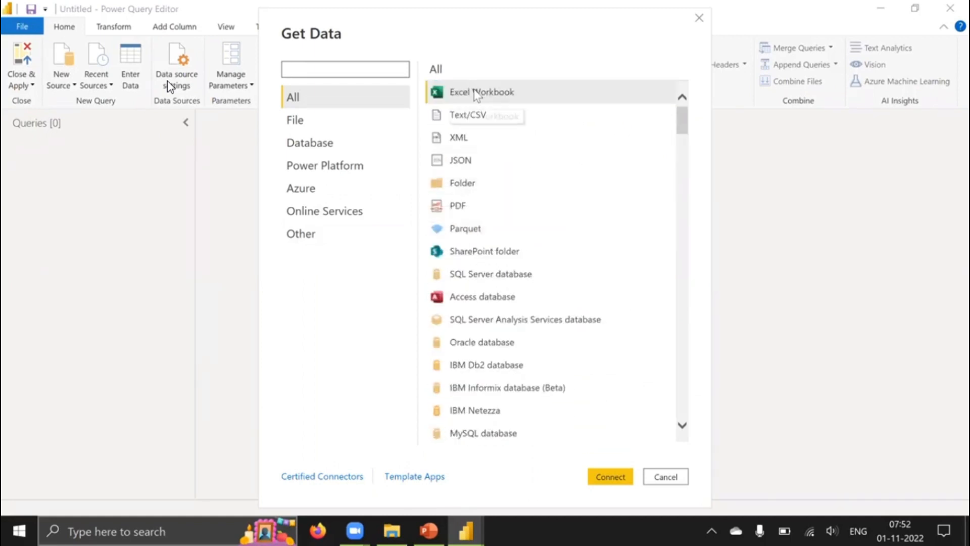
scroll(622, 154, down, 8)
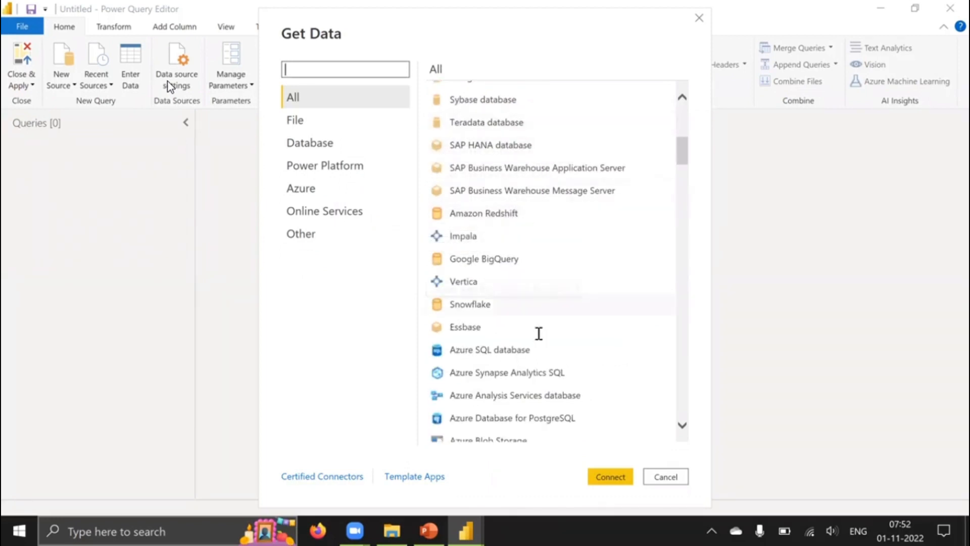
scroll(536, 359, down, 12)
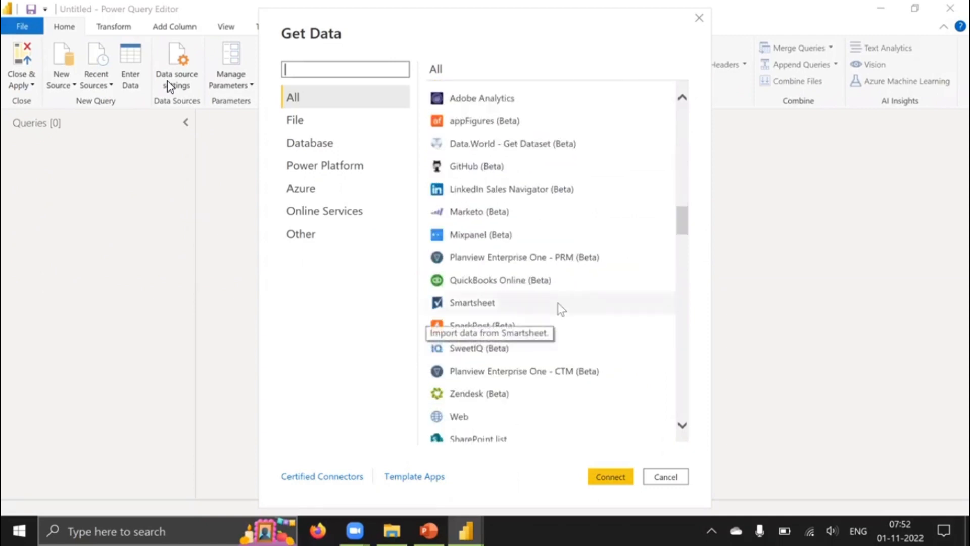
scroll(560, 310, down, 5)
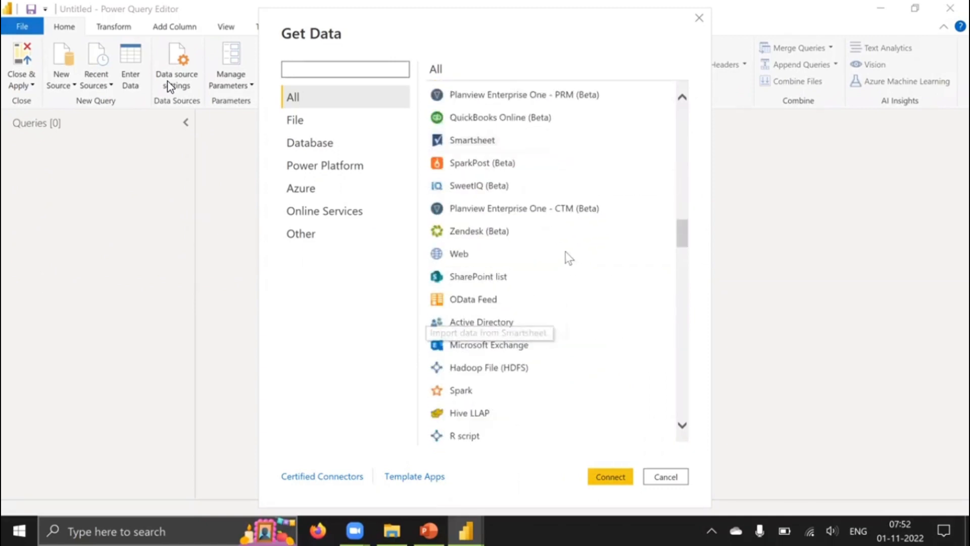
scroll(598, 308, down, 1)
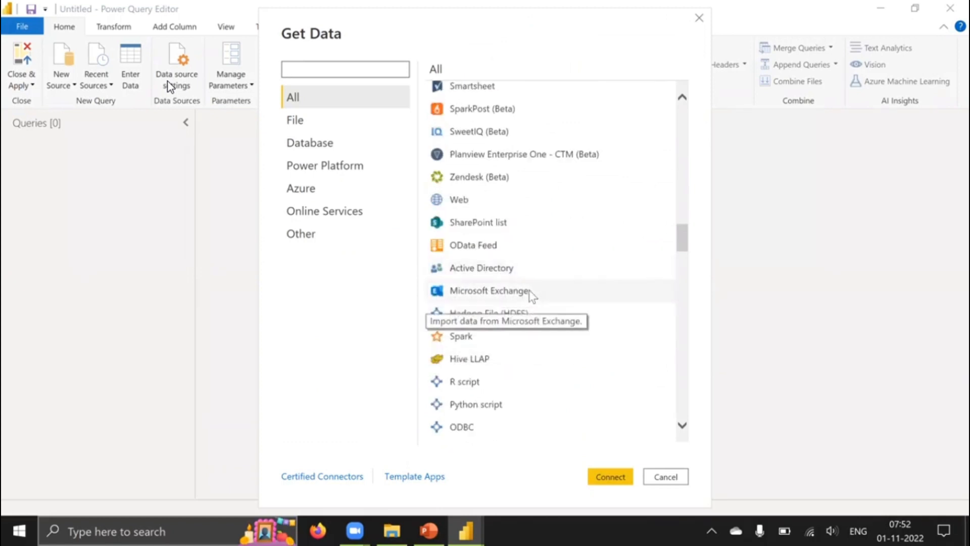
scroll(609, 263, down, 2)
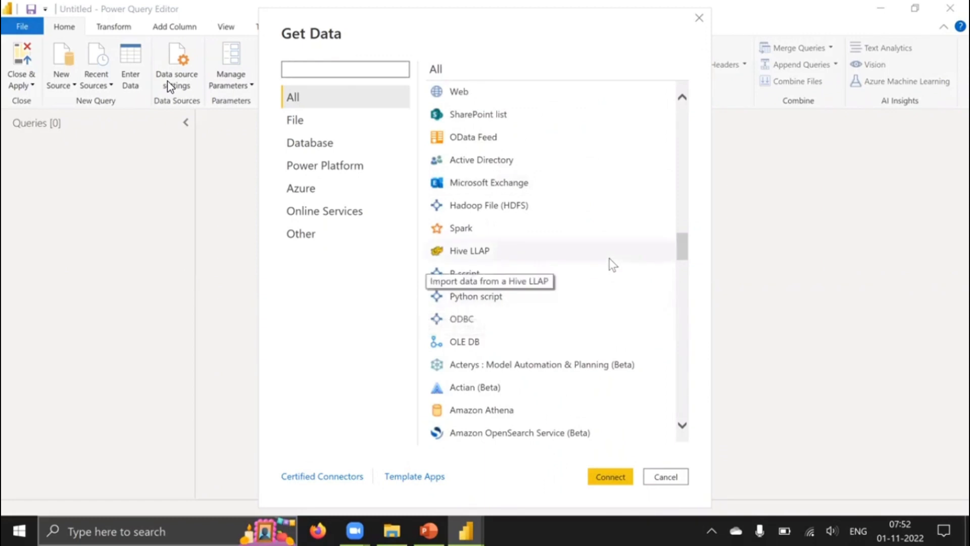
scroll(613, 262, down, 2)
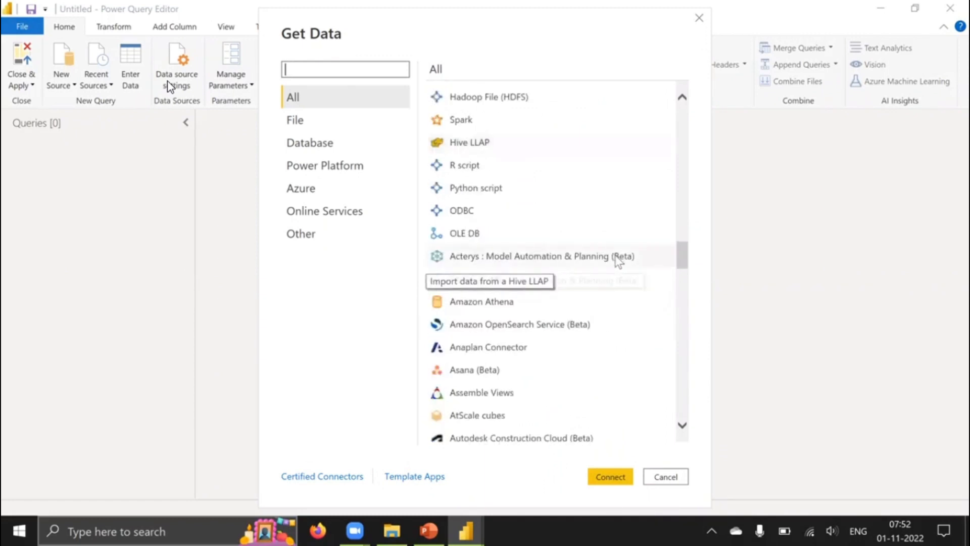
scroll(619, 260, down, 1)
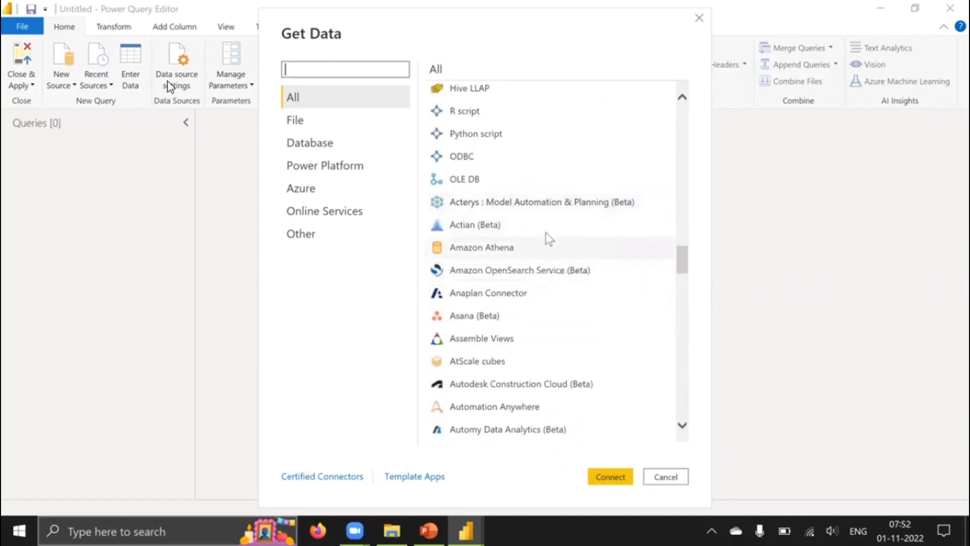
scroll(556, 250, down, 2)
scroll(571, 258, down, 3)
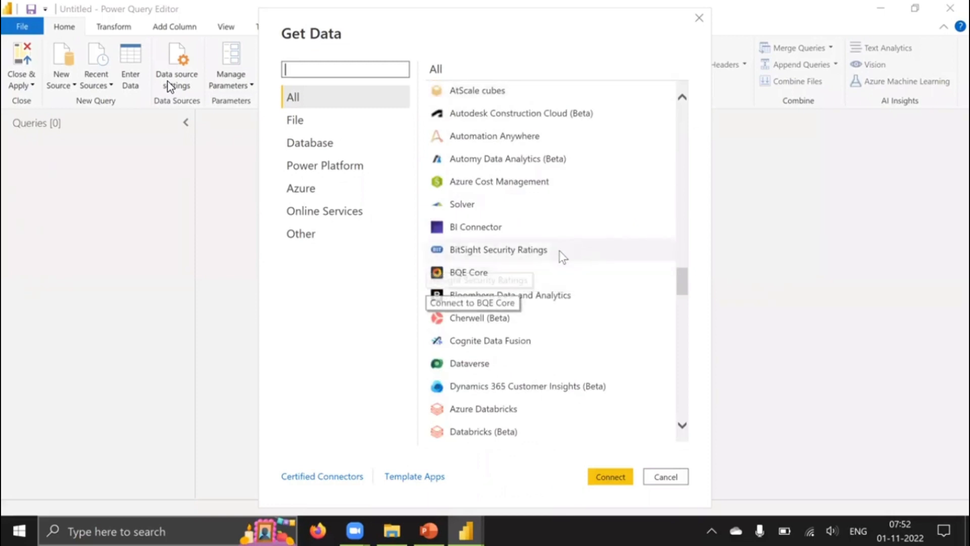
scroll(566, 253, down, 1)
scroll(576, 252, down, 3)
scroll(576, 256, down, 3)
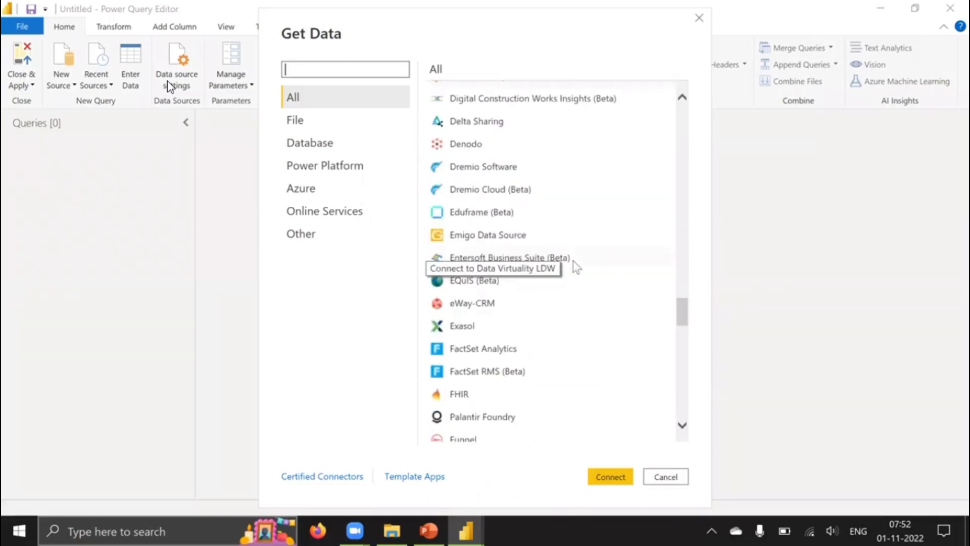
scroll(557, 302, down, 3)
scroll(558, 296, down, 10)
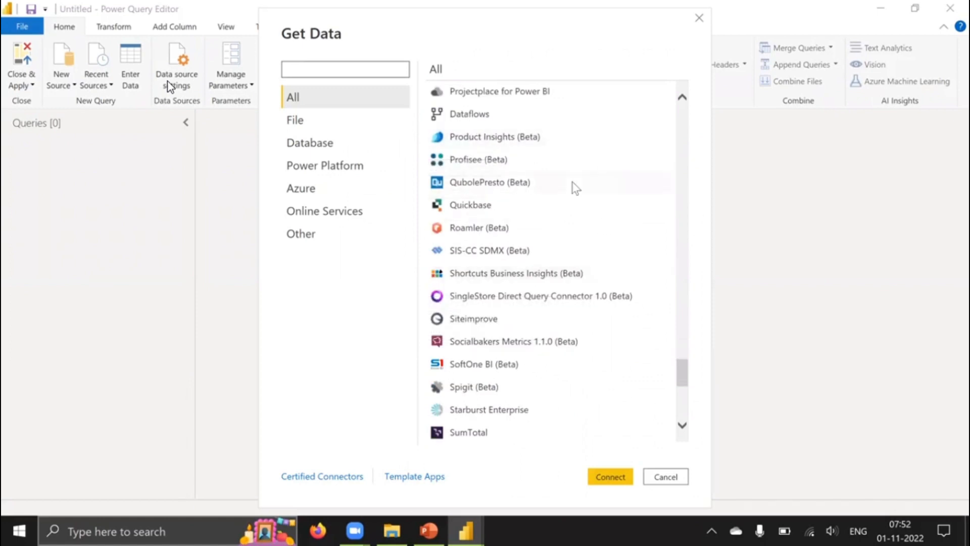
scroll(573, 187, down, 7)
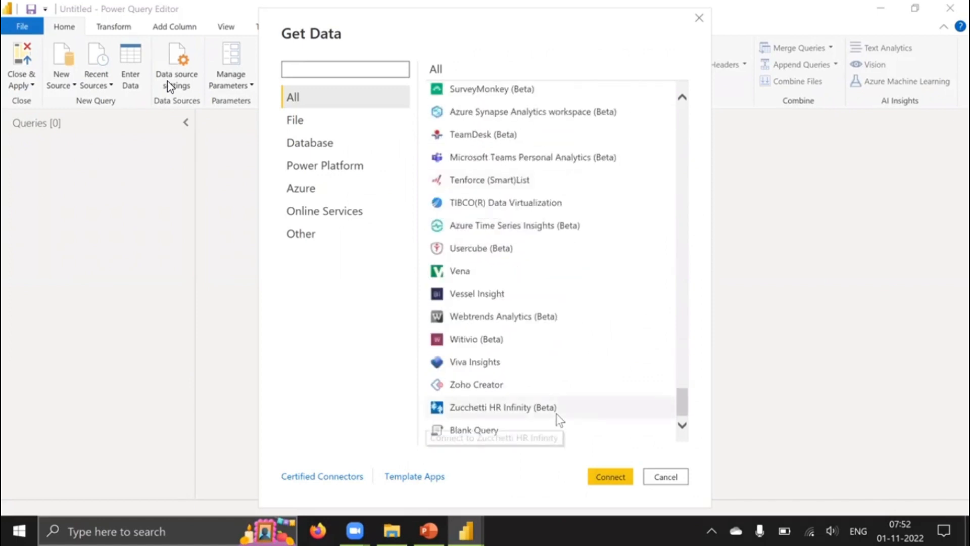
scroll(556, 413, up, 20)
scroll(558, 399, up, 20)
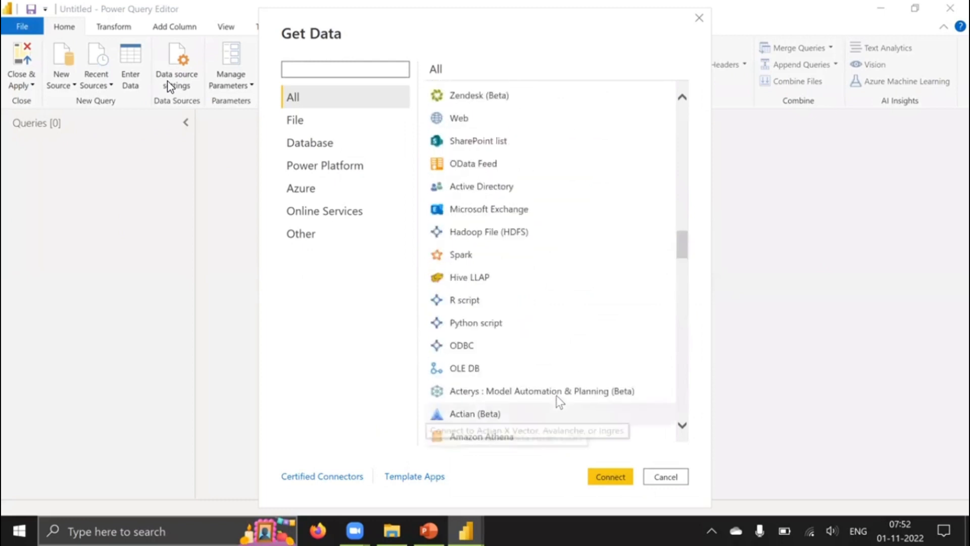
Examine the connectors offered in the File and Database categories.
click(319, 120)
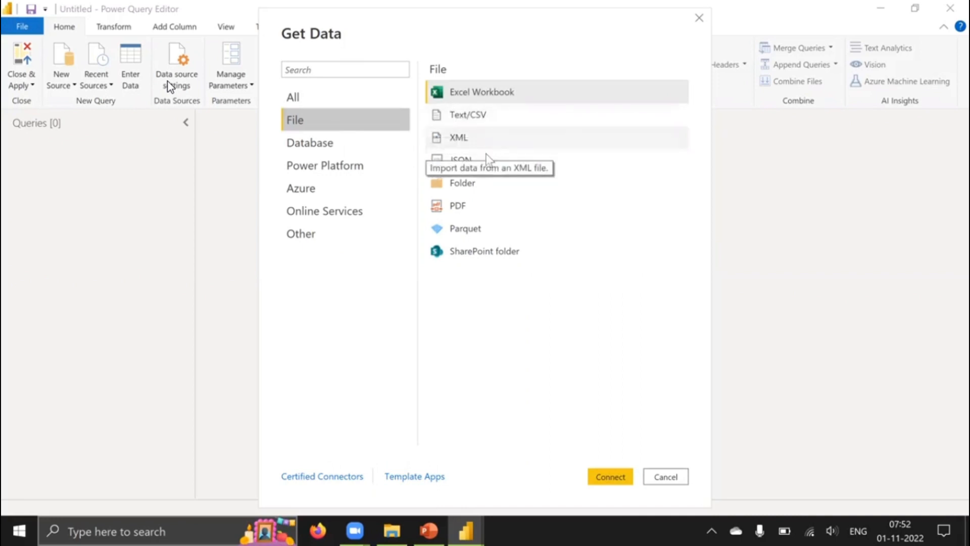
click(321, 143)
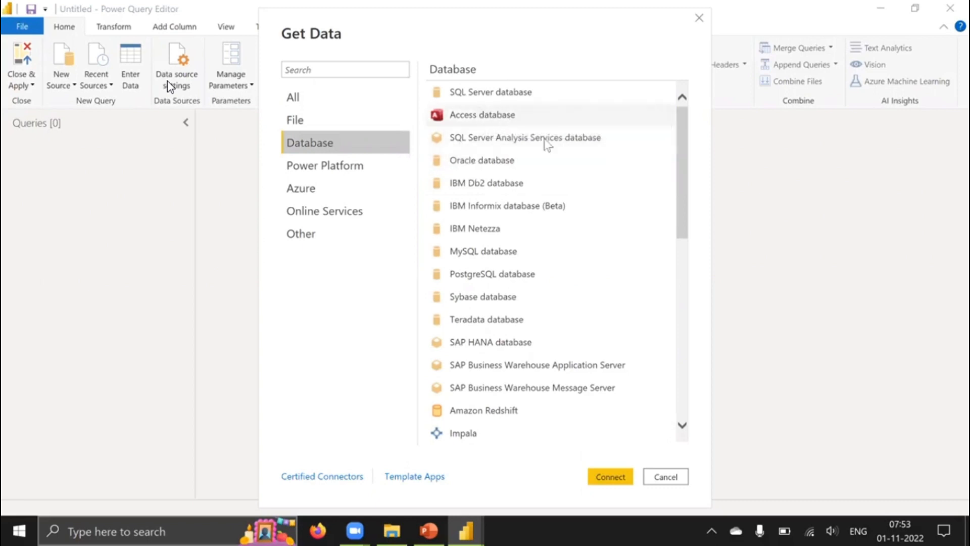
scroll(553, 170, down, 3)
scroll(557, 279, down, 1)
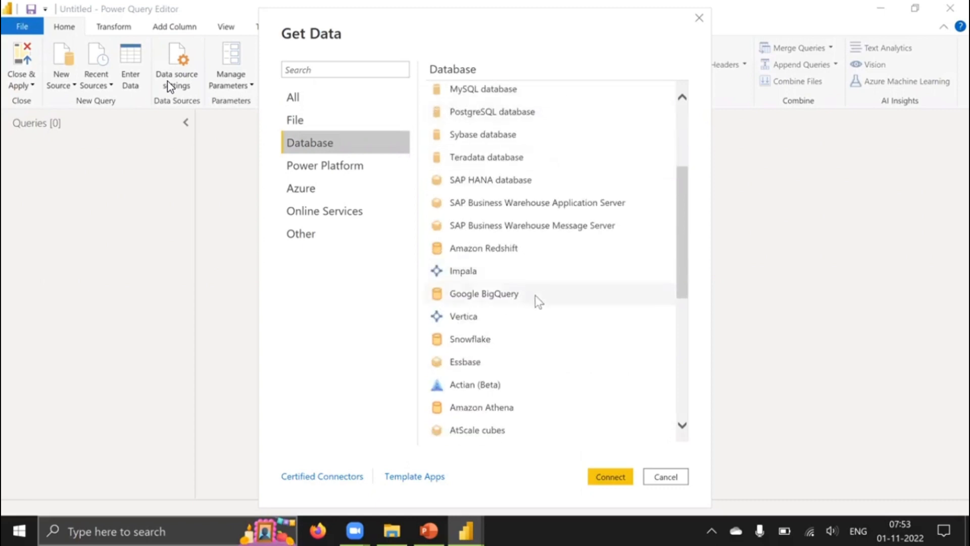
scroll(538, 299, down, 7)
scroll(535, 293, up, 8)
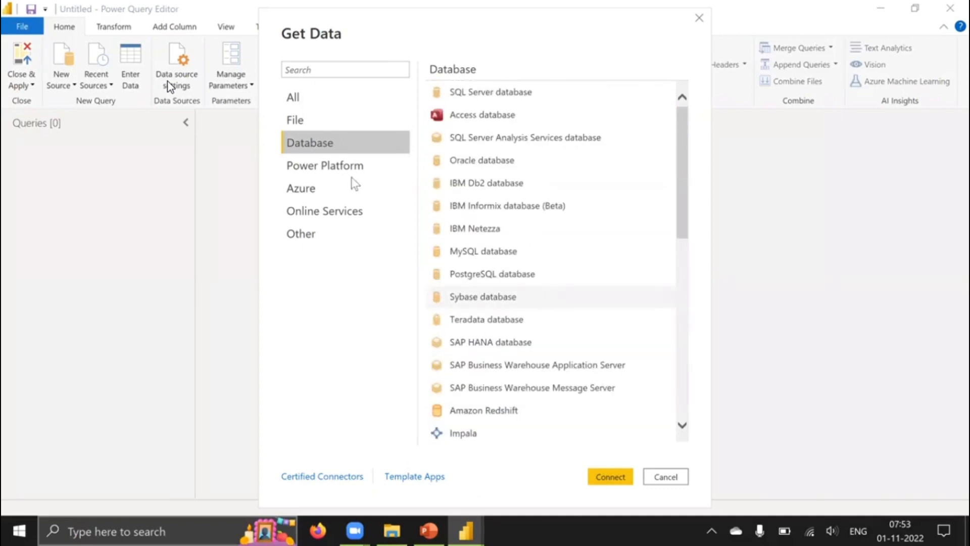
click(335, 122)
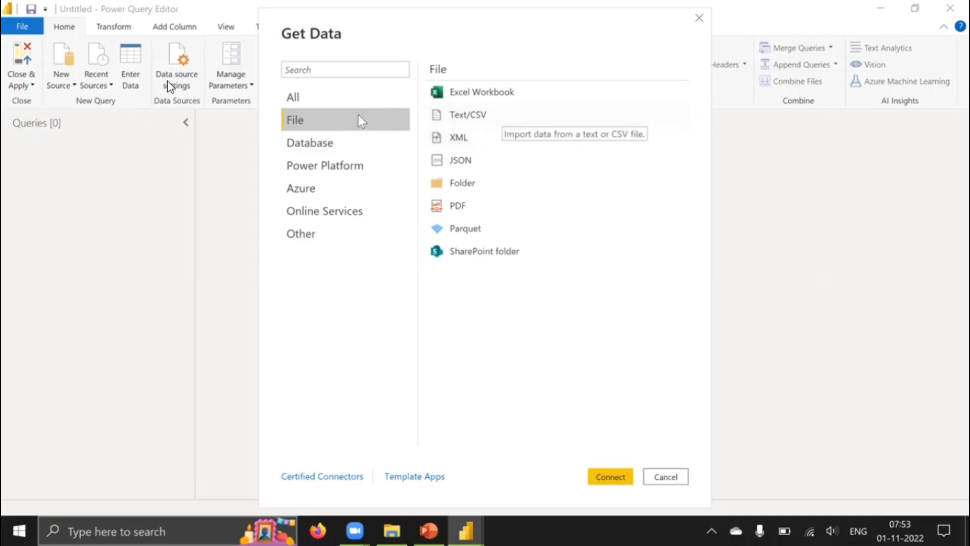
click(505, 115)
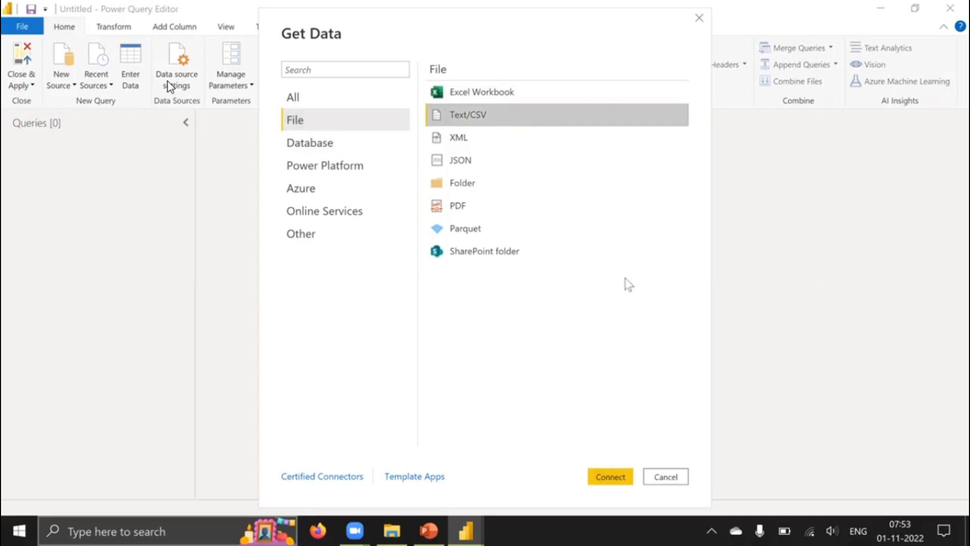
click(610, 477)
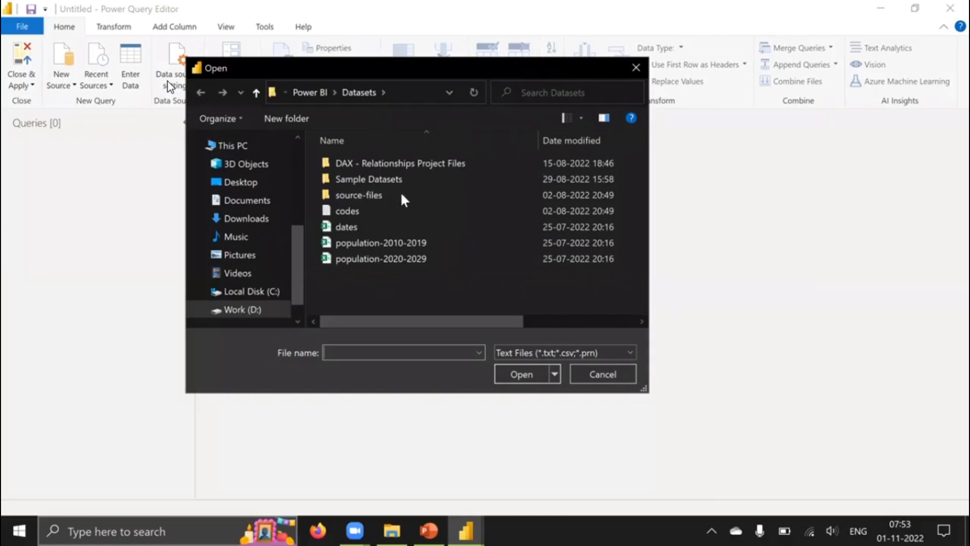
click(396, 245)
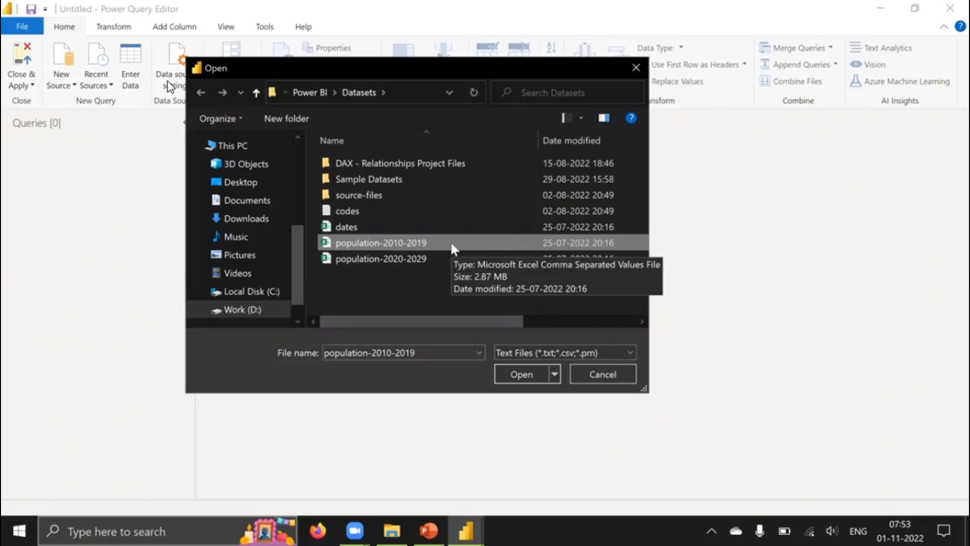
click(518, 372)
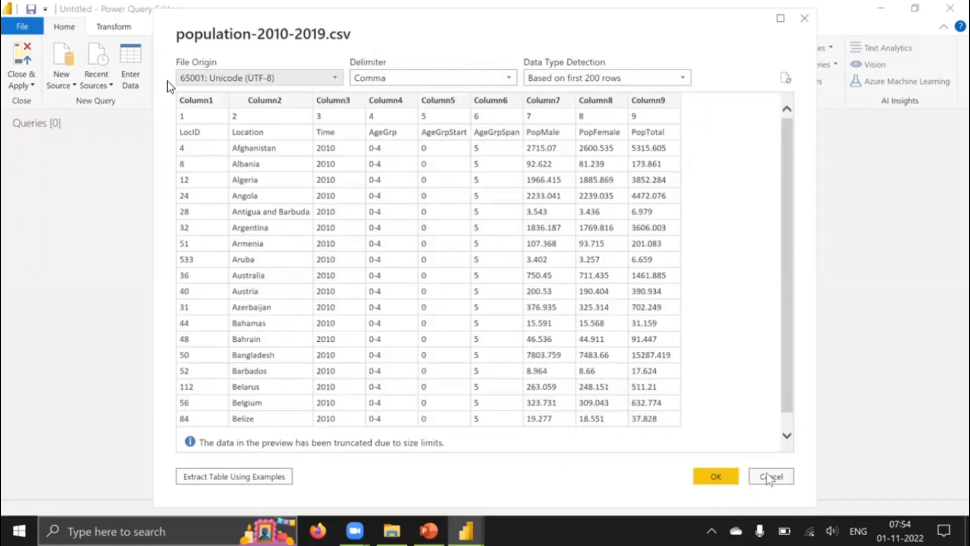
click(769, 477)
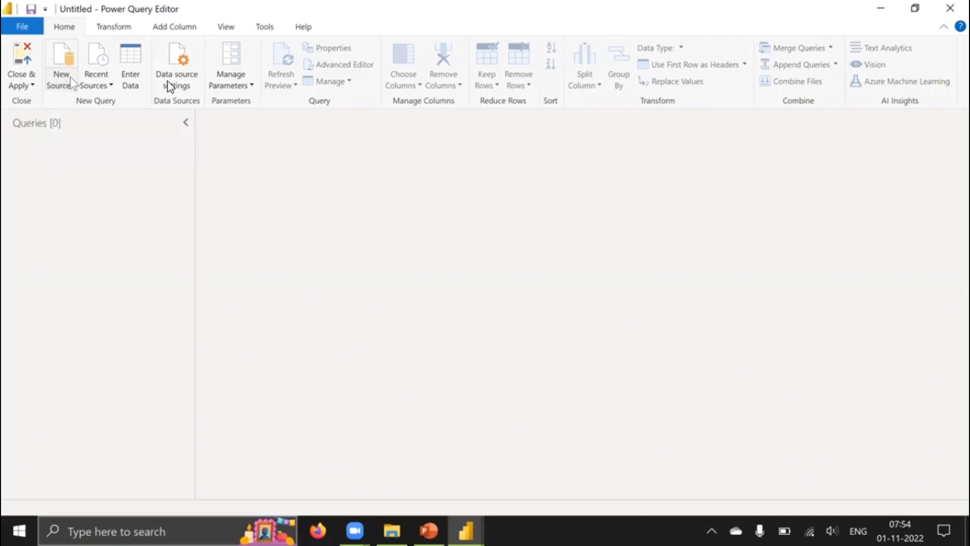
click(61, 86)
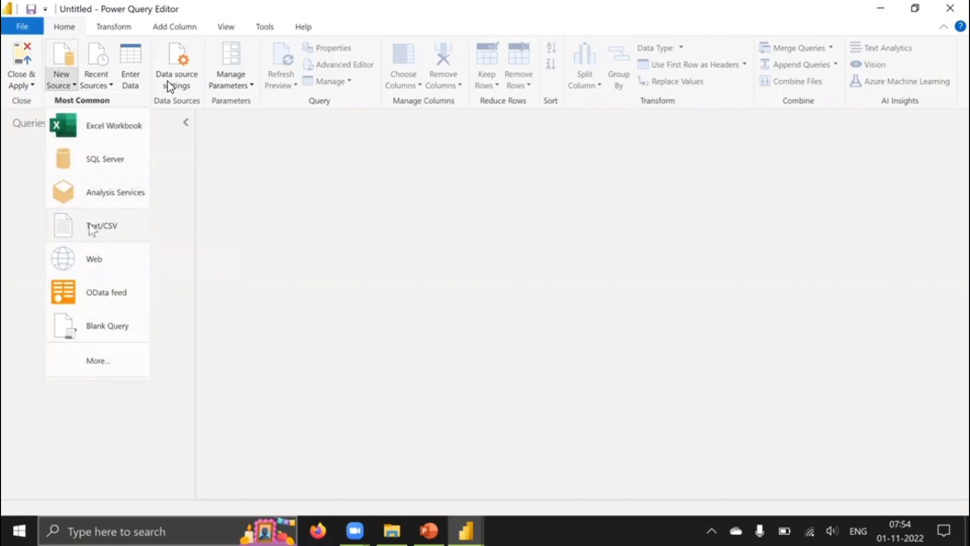
click(106, 225)
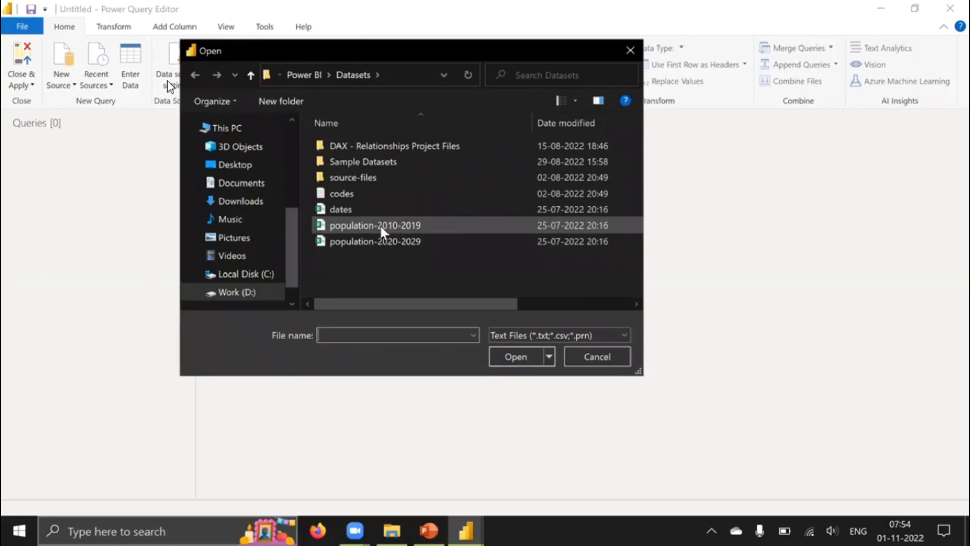
click(380, 223)
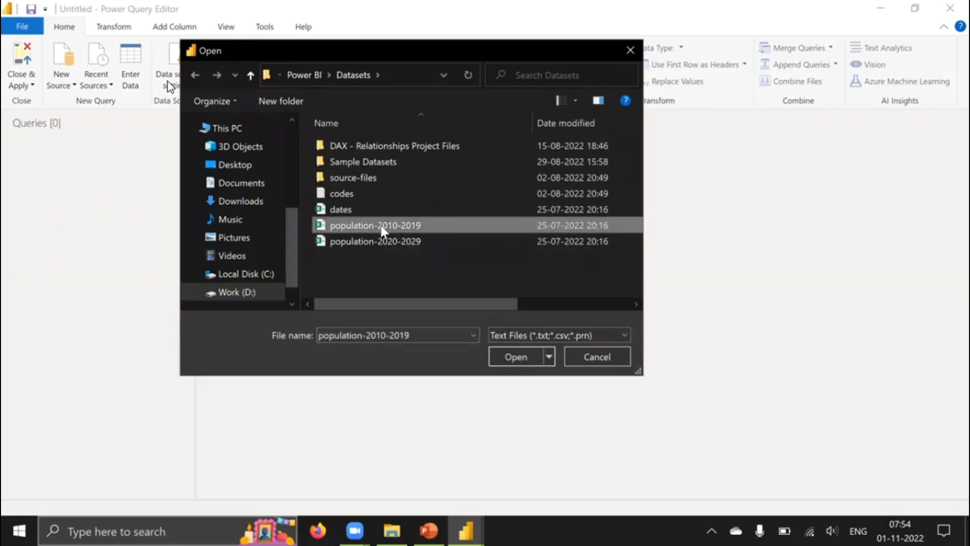
click(517, 356)
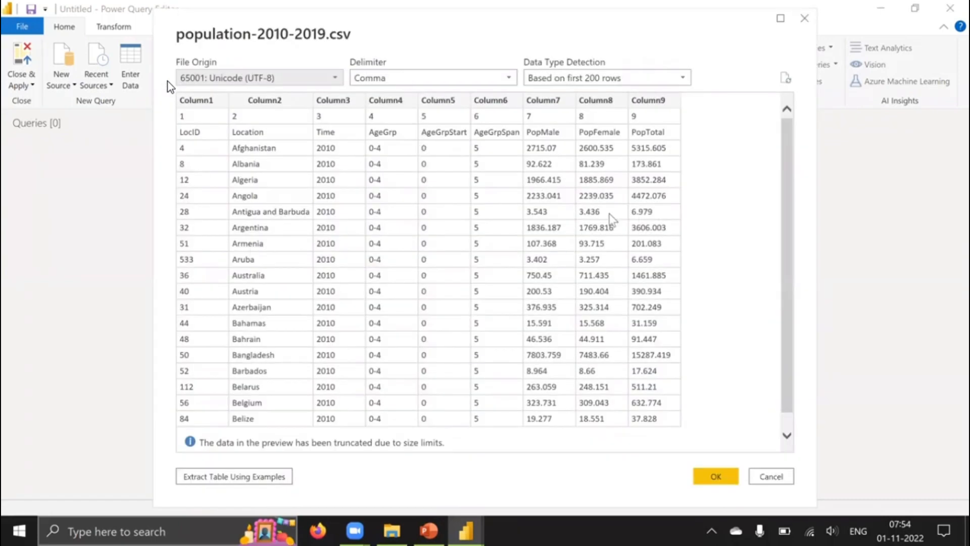
scroll(536, 237, down, 1)
scroll(541, 245, up, 1)
click(772, 476)
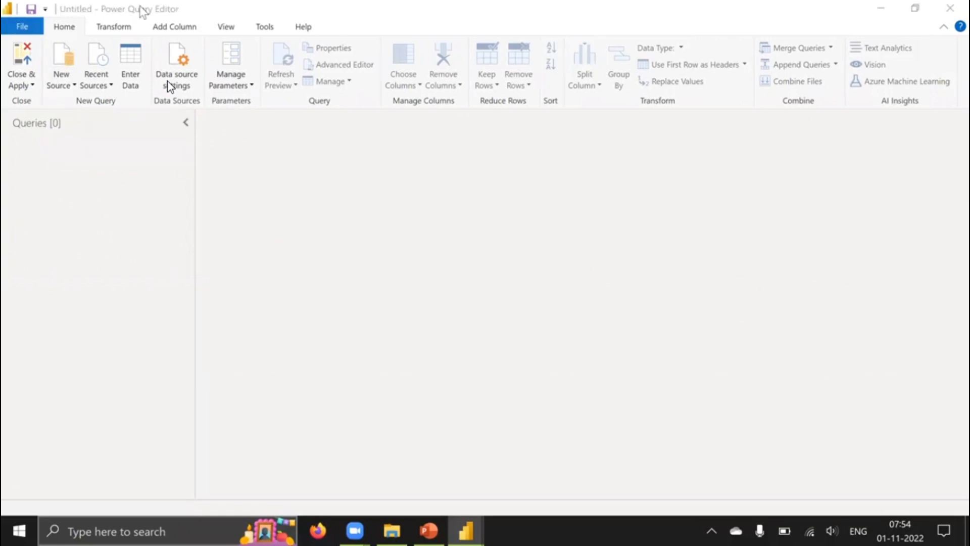
Start a new Text/CSV source and select the population-2010-2019 file in the Datasets folder.
click(62, 82)
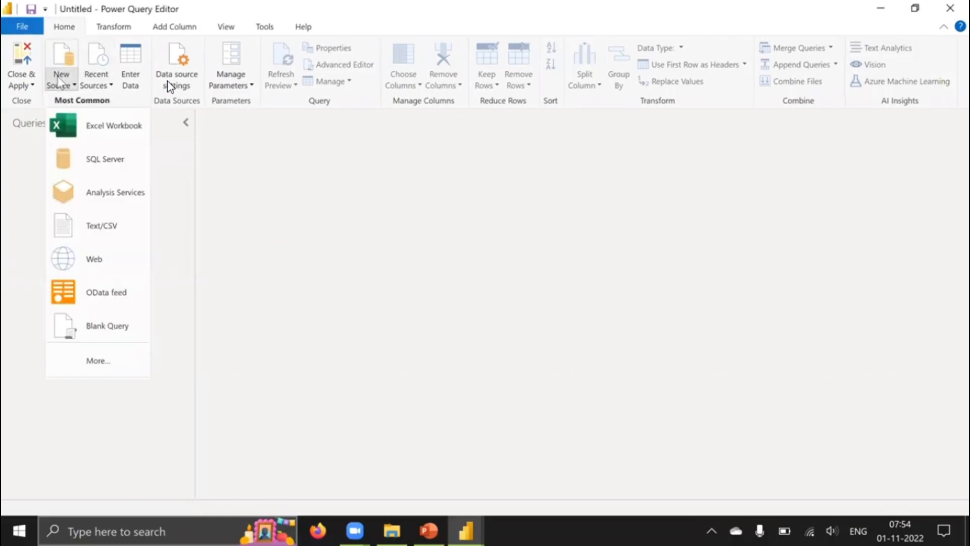
click(106, 225)
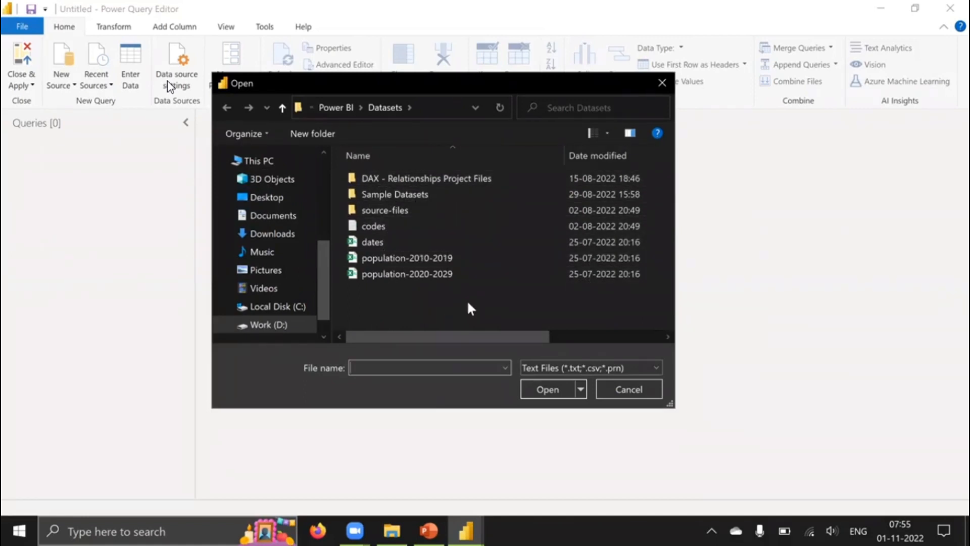
click(416, 256)
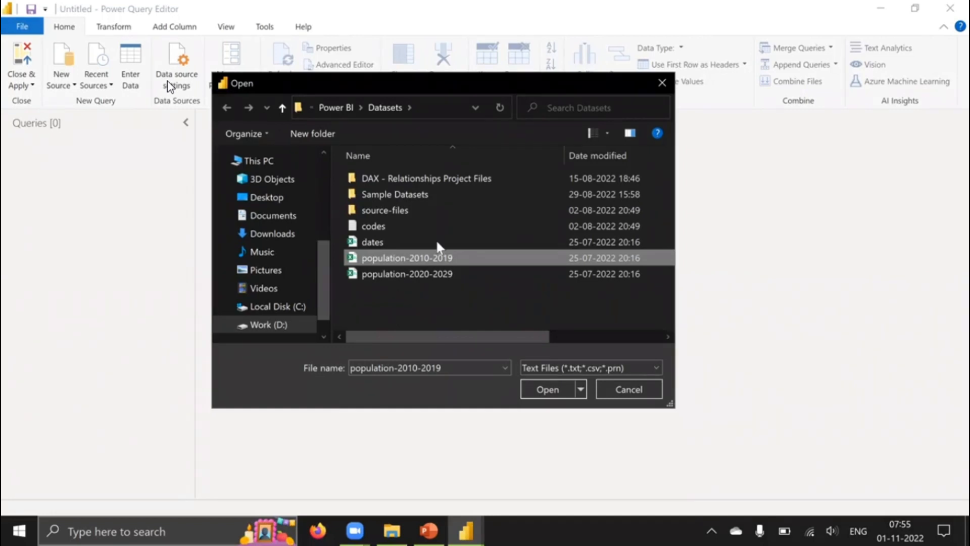
click(433, 256)
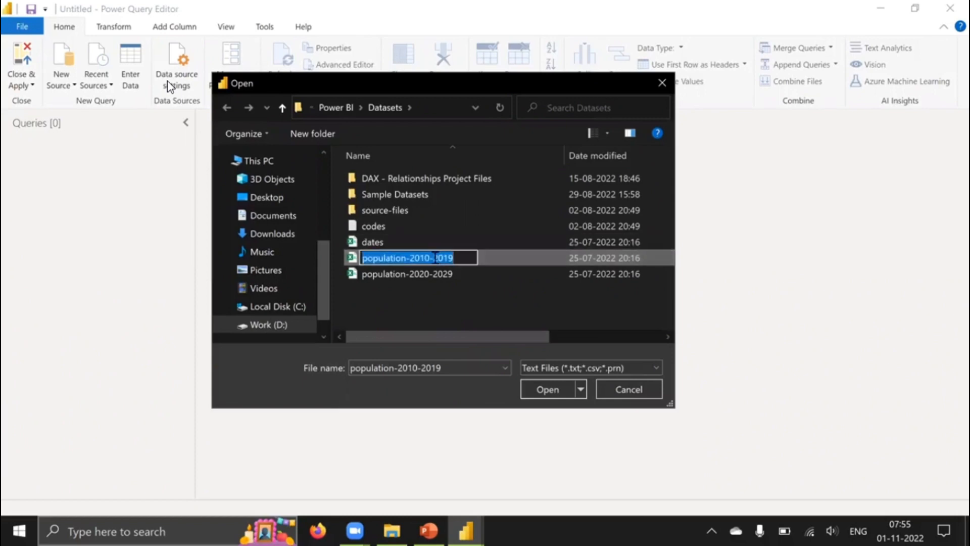
click(493, 259)
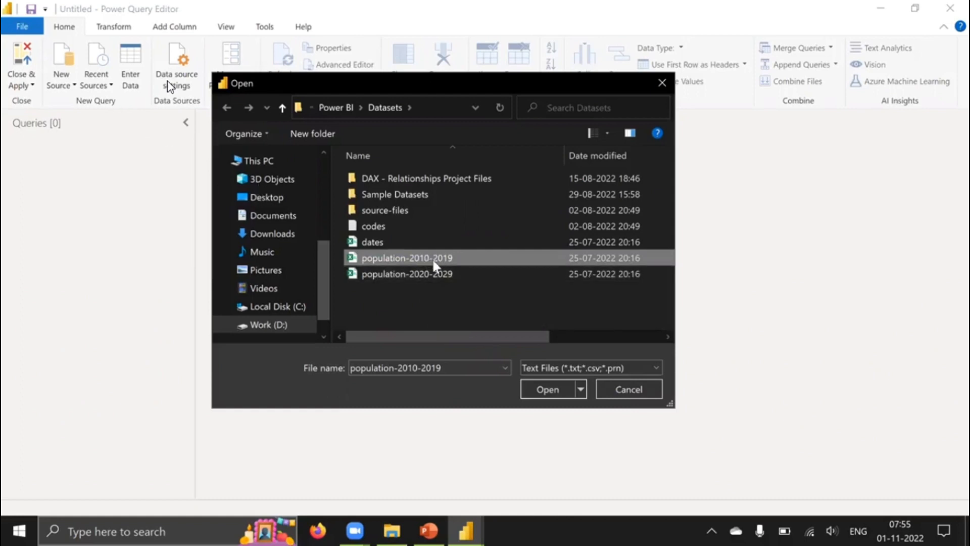
click(444, 272)
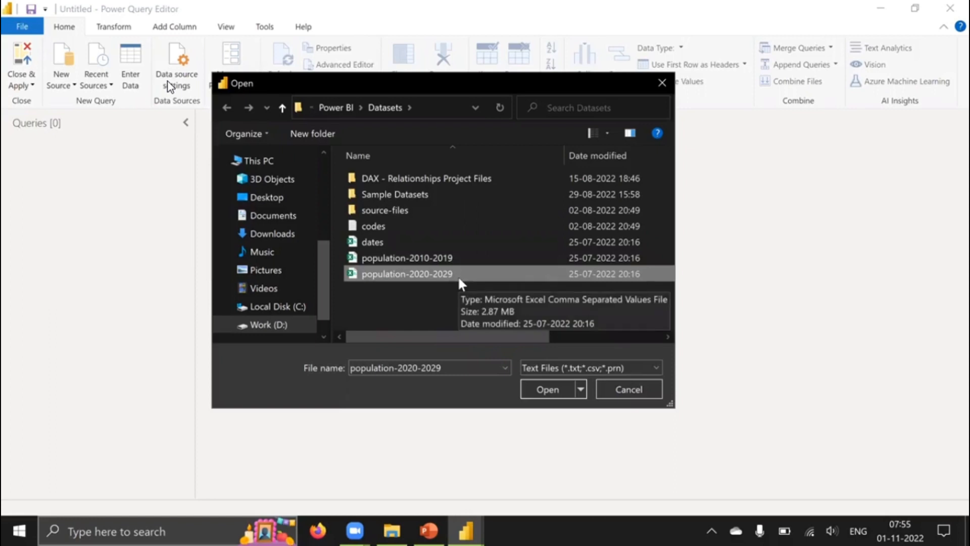
click(418, 259)
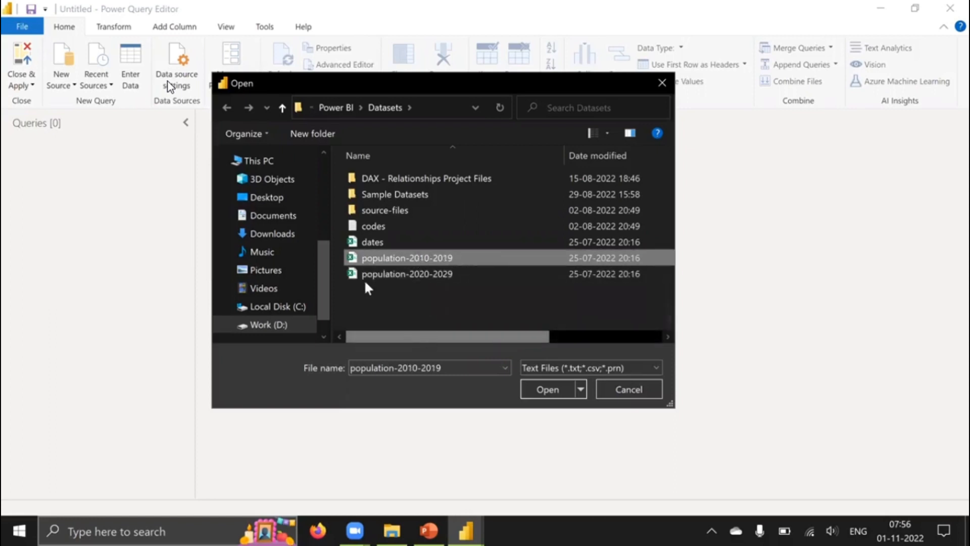
click(375, 267)
click(380, 255)
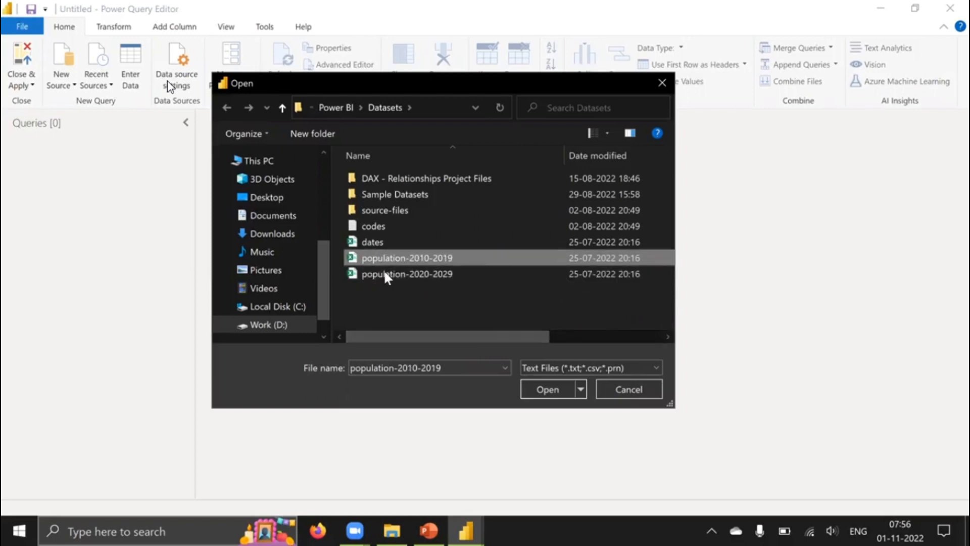
click(385, 271)
click(385, 257)
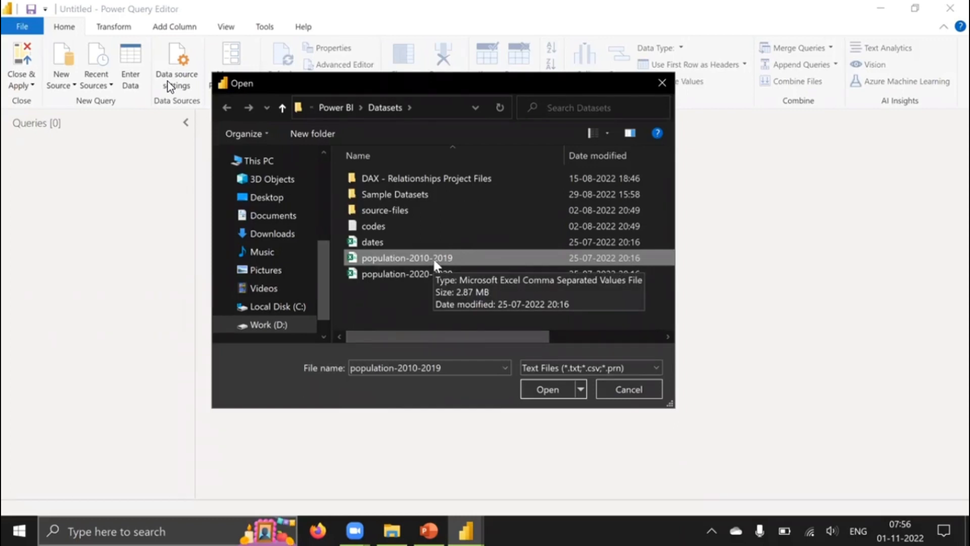
click(420, 259)
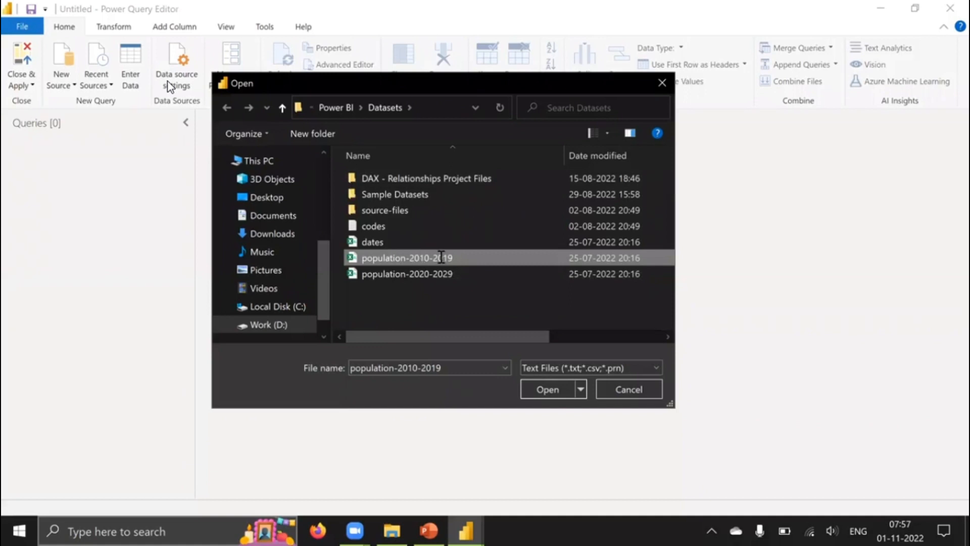
click(501, 259)
Open the selected population-2010-2019 file, review its data preview, and import it as a query.
click(537, 390)
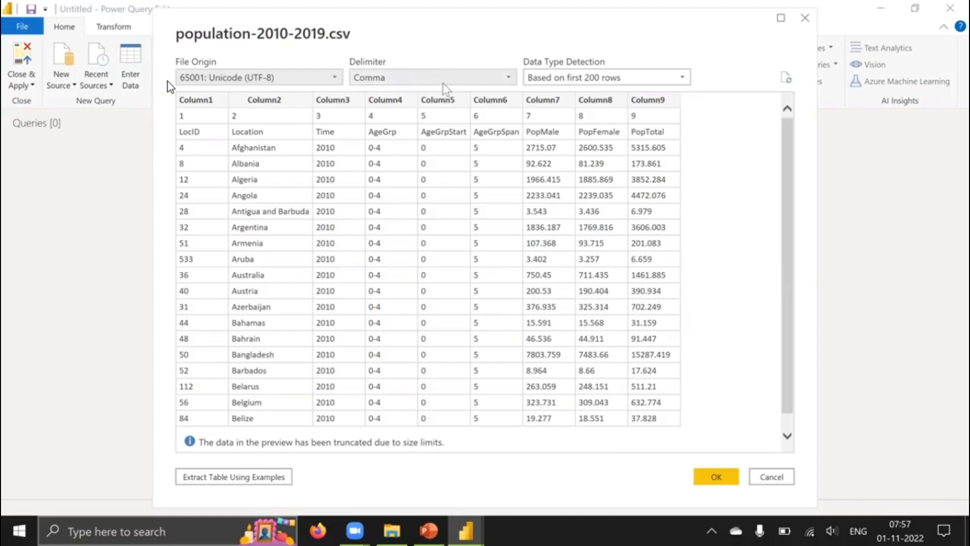
scroll(450, 189, down, 1)
scroll(447, 189, up, 1)
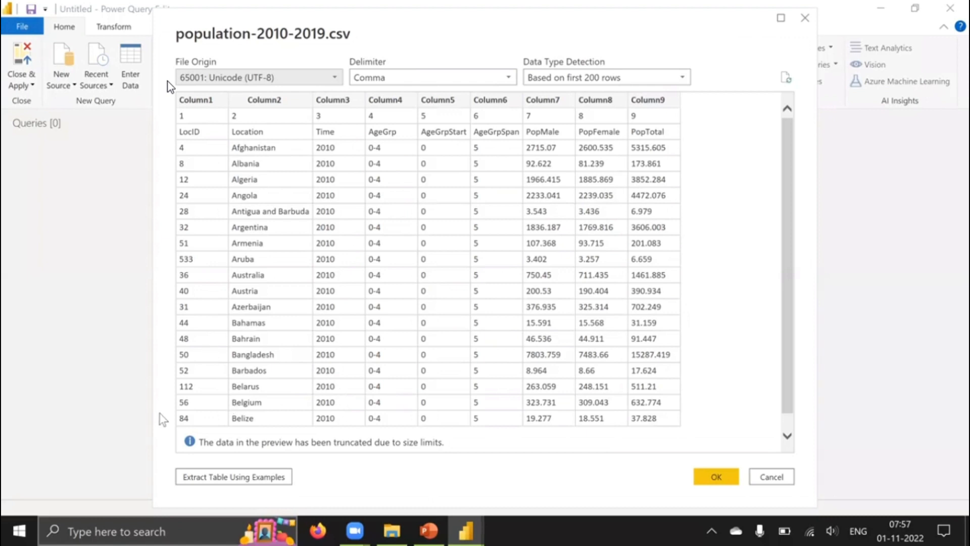
scroll(190, 387, down, 1)
scroll(196, 199, up, 1)
click(715, 477)
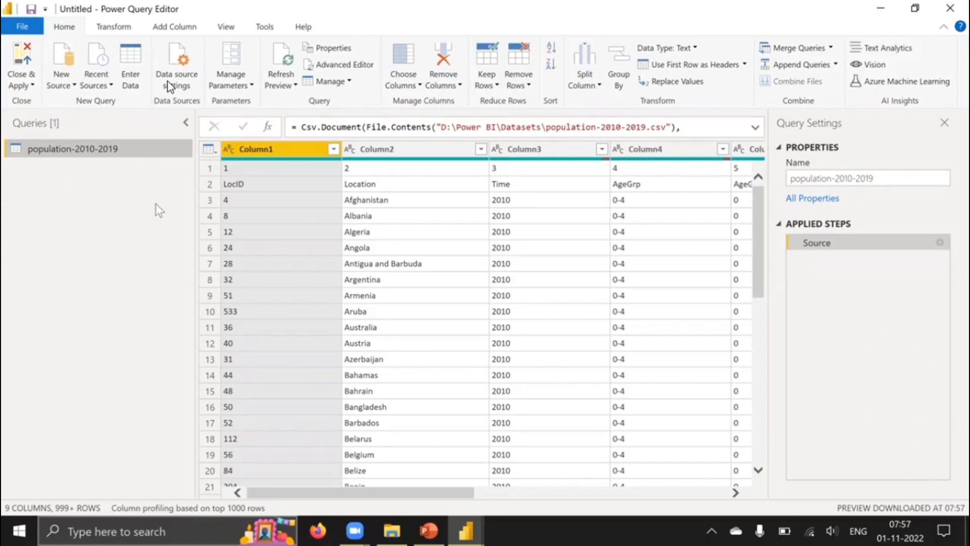
Import the population-2020-2029 file from the Datasets folder as a new Text/CSV query.
click(63, 80)
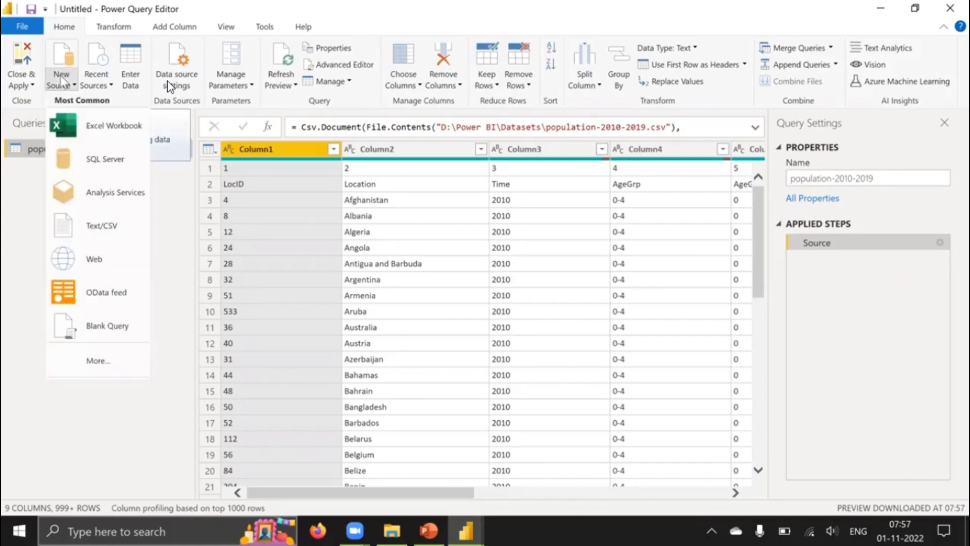
click(107, 225)
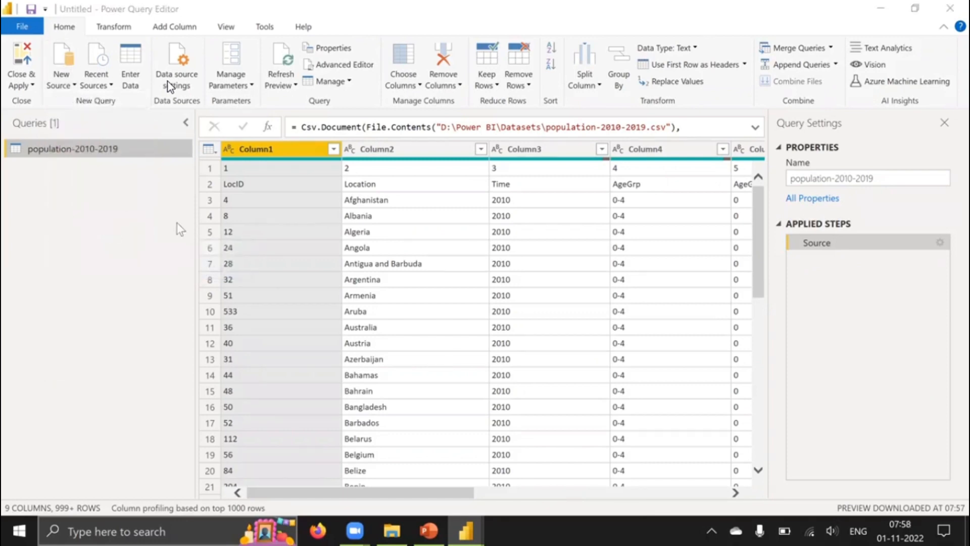
click(199, 203)
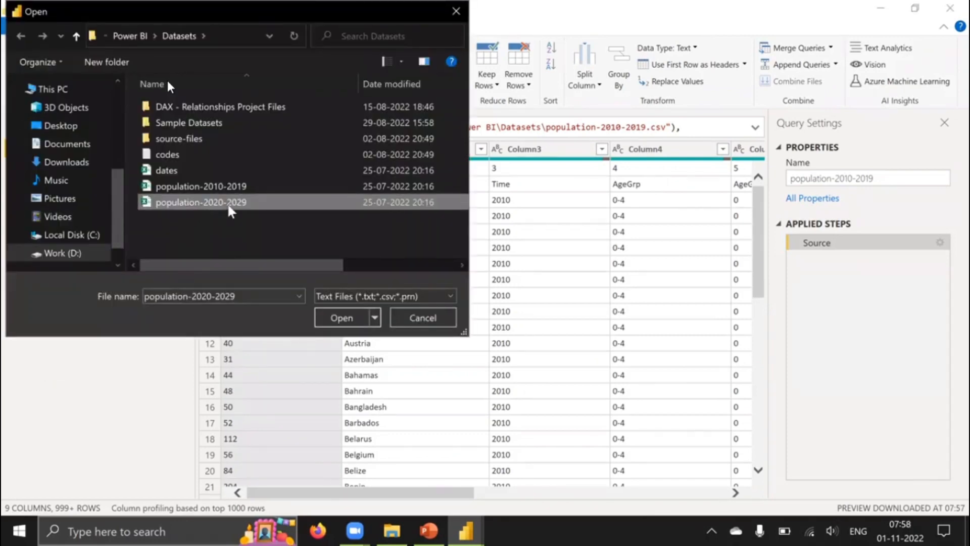
click(337, 315)
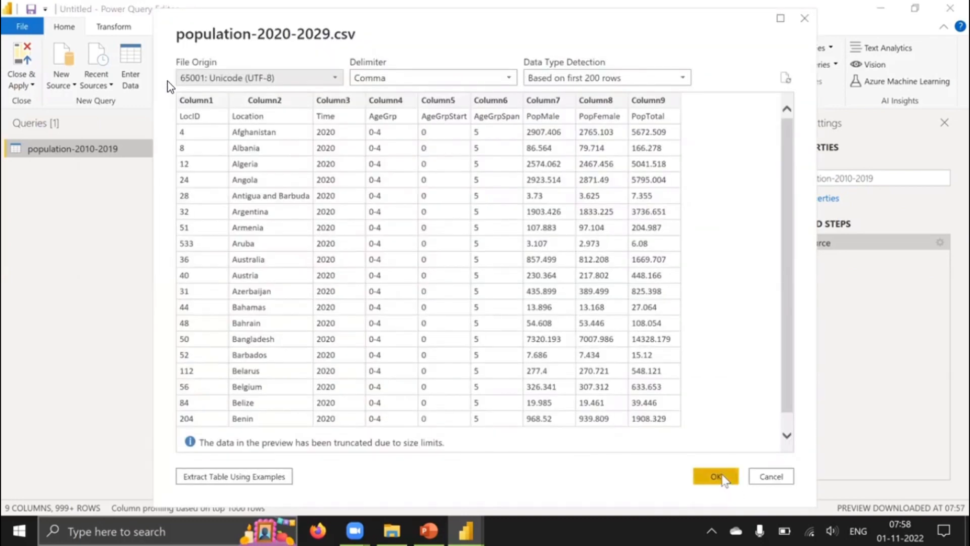
click(717, 477)
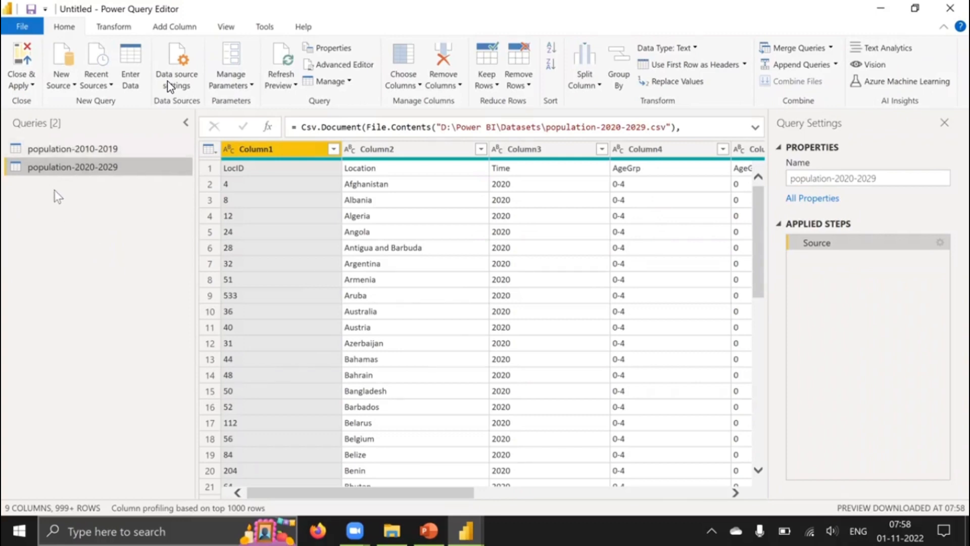
Start a new Excel Workbook source and open the population-2030-2040 file from the Datasets folder.
click(61, 79)
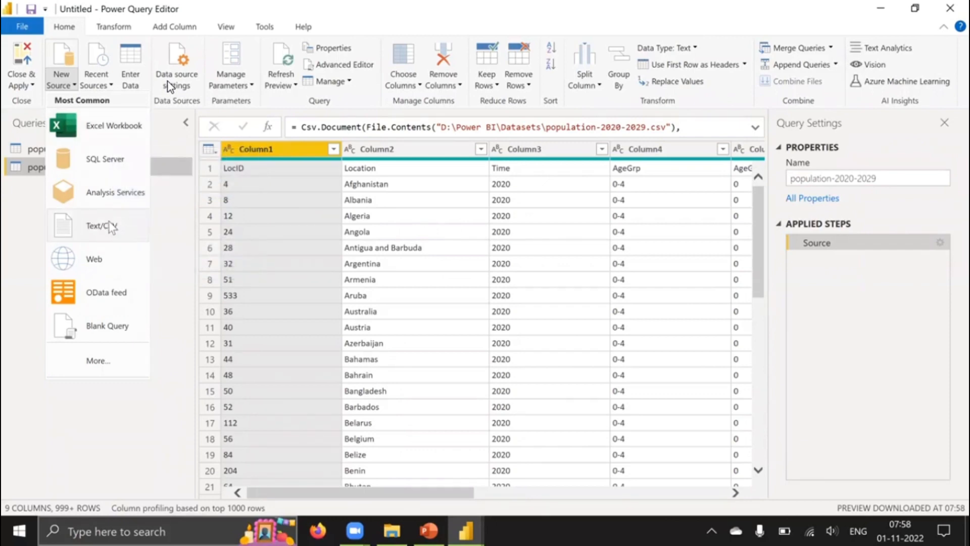
click(91, 126)
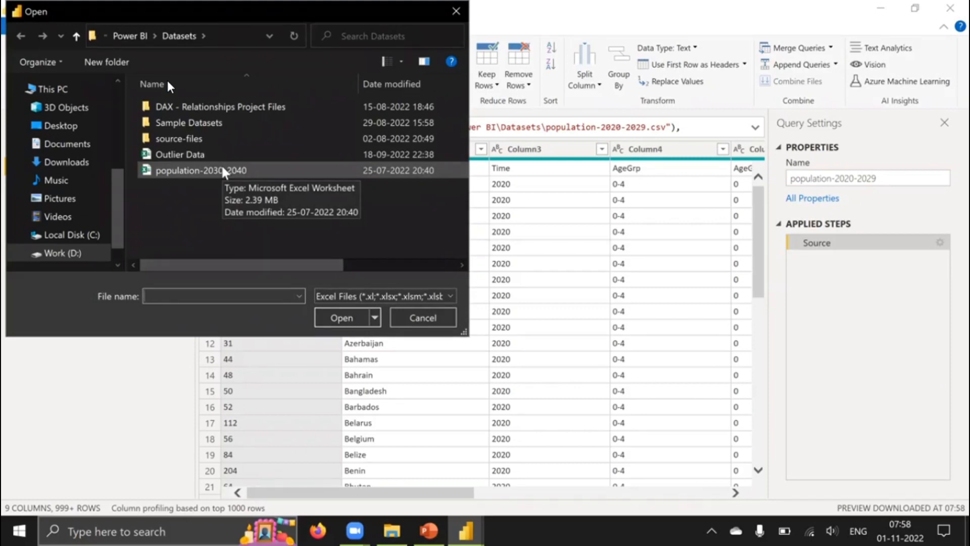
click(222, 170)
click(341, 318)
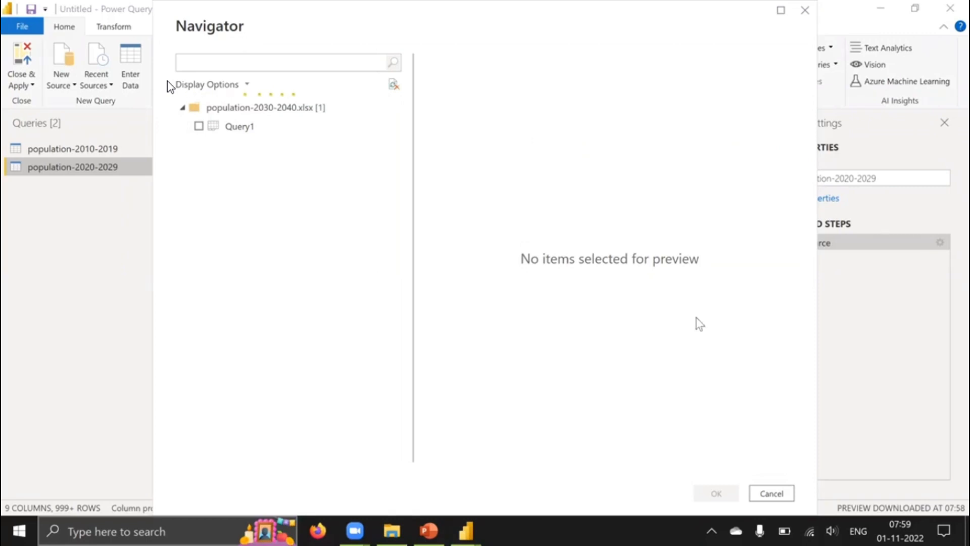
Select the Query1 sheet, review its data preview, import it as a query, and dismiss the preview-age notice.
click(198, 127)
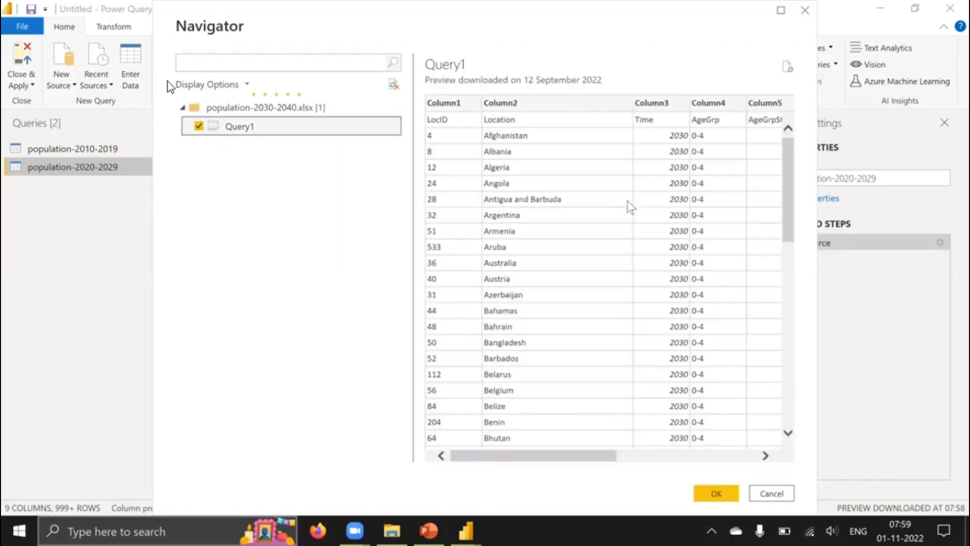
drag(586, 455, 797, 445)
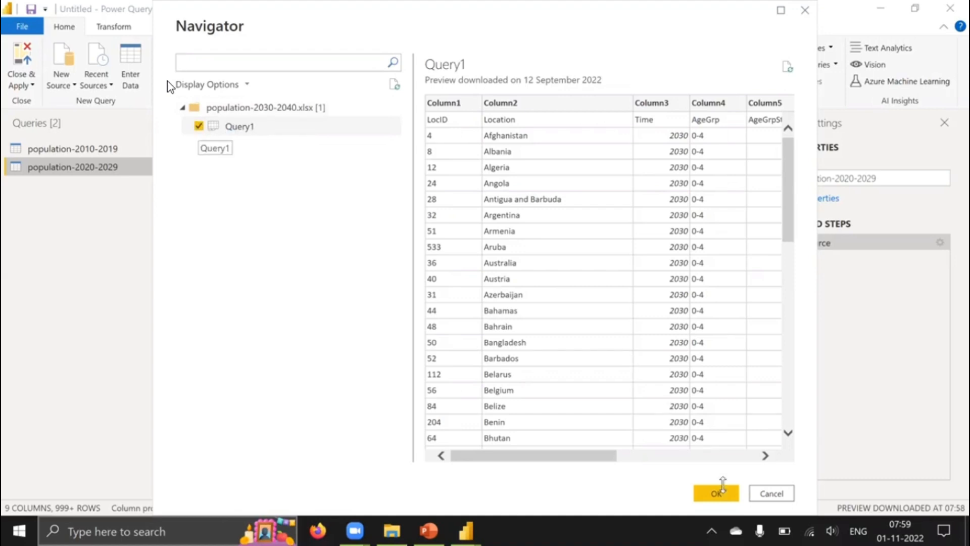
drag(530, 456, 445, 454)
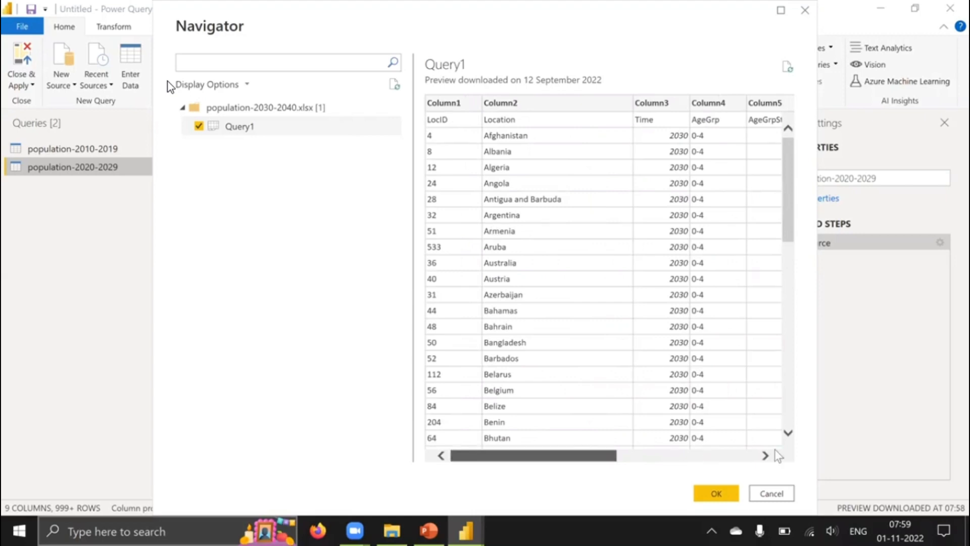
drag(776, 449, 469, 418)
scroll(595, 187, down, 11)
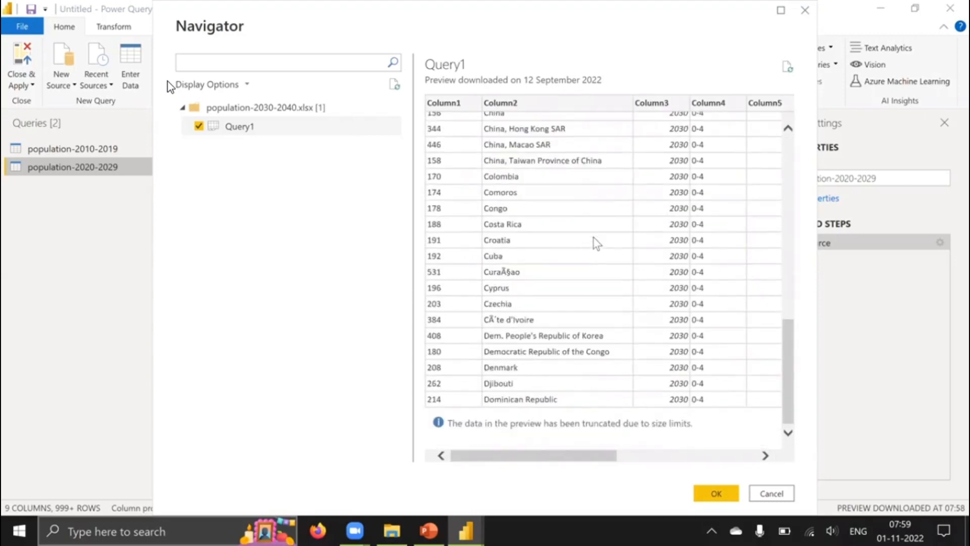
scroll(596, 243, up, 12)
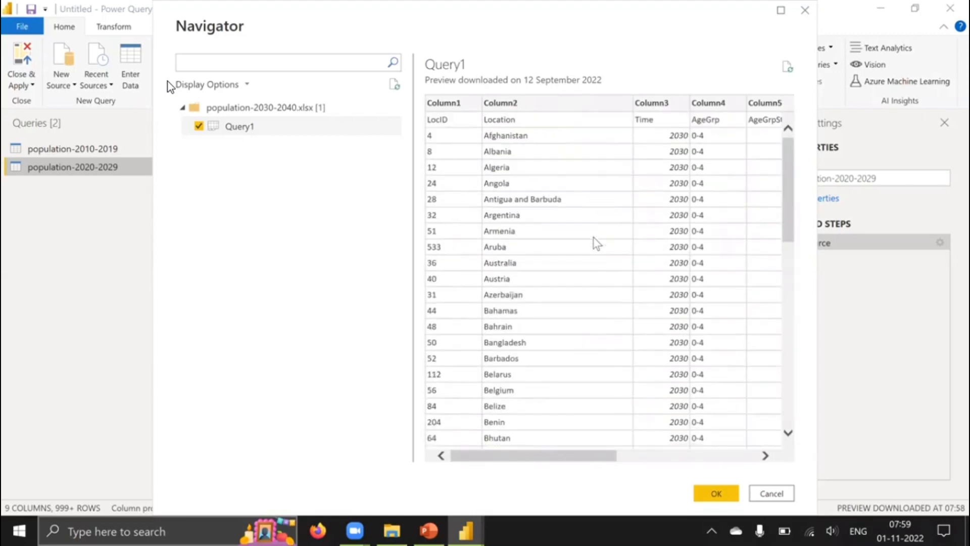
click(715, 493)
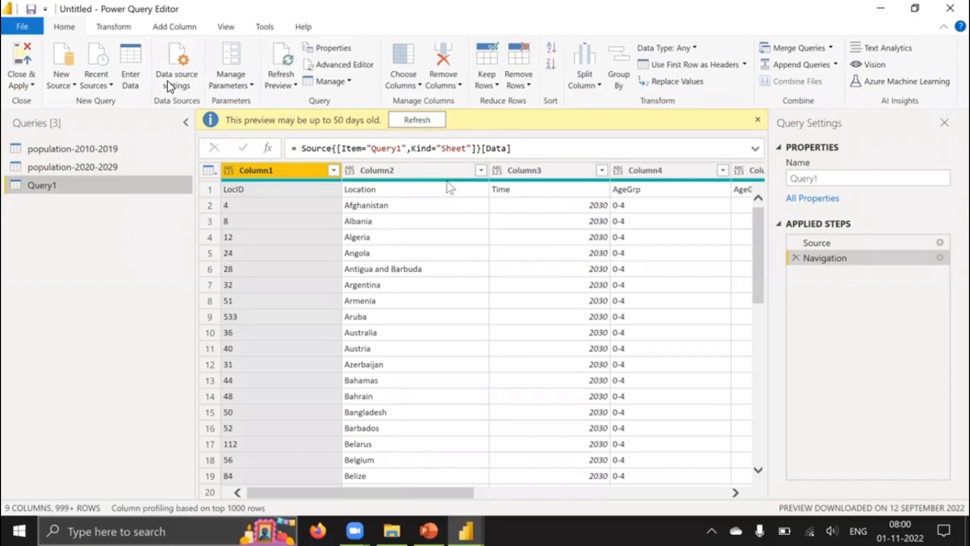
click(757, 120)
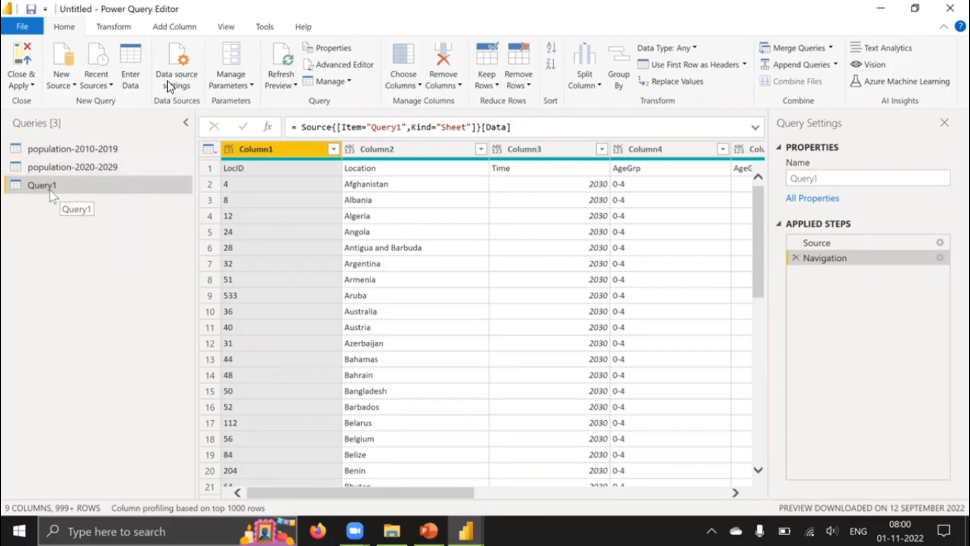
Open the population-2030-2040 workbook in Excel to check its sheet name, and return to Power Query Editor.
click(392, 531)
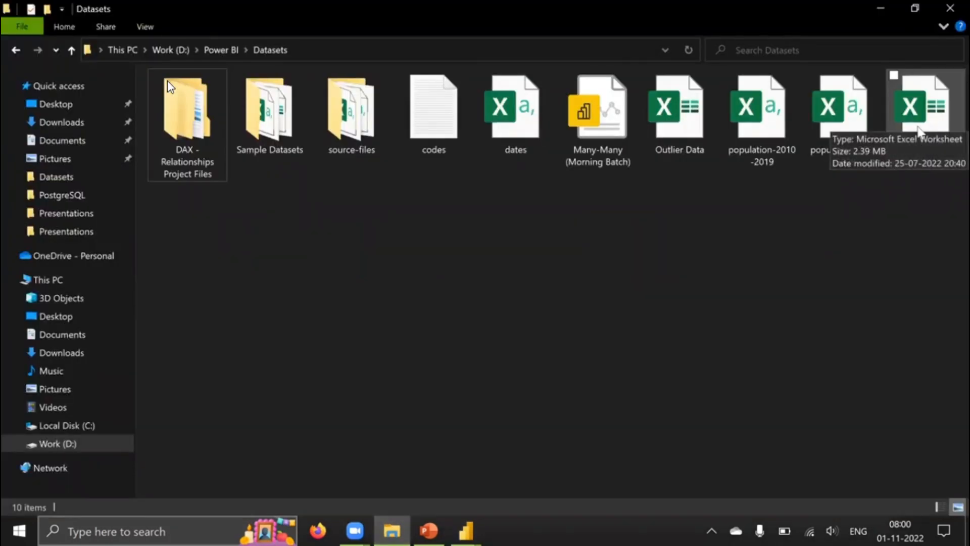
double_click(933, 124)
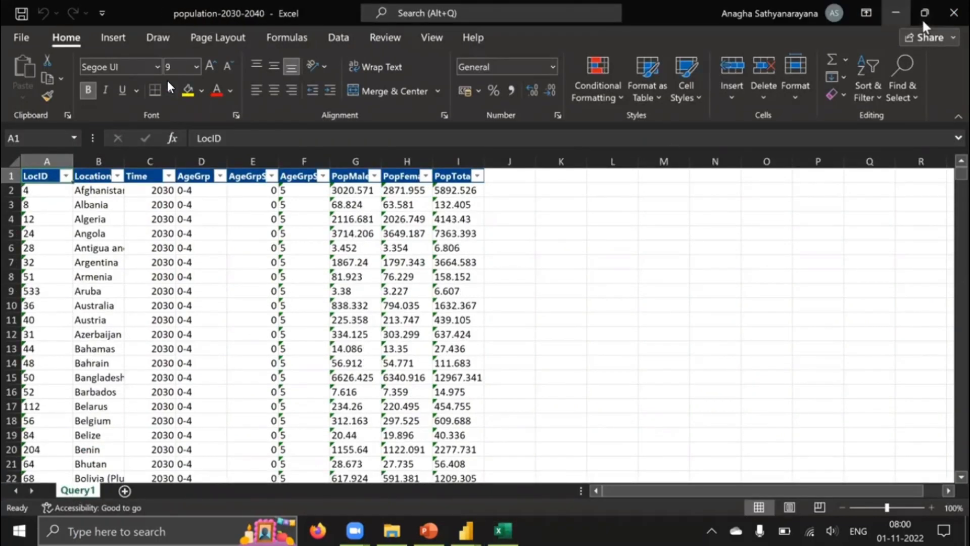
click(895, 13)
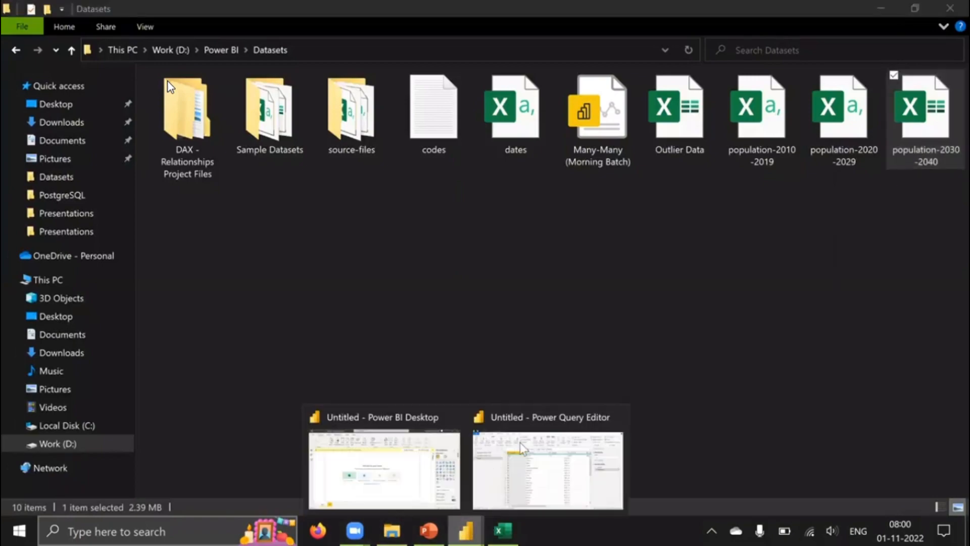
click(515, 450)
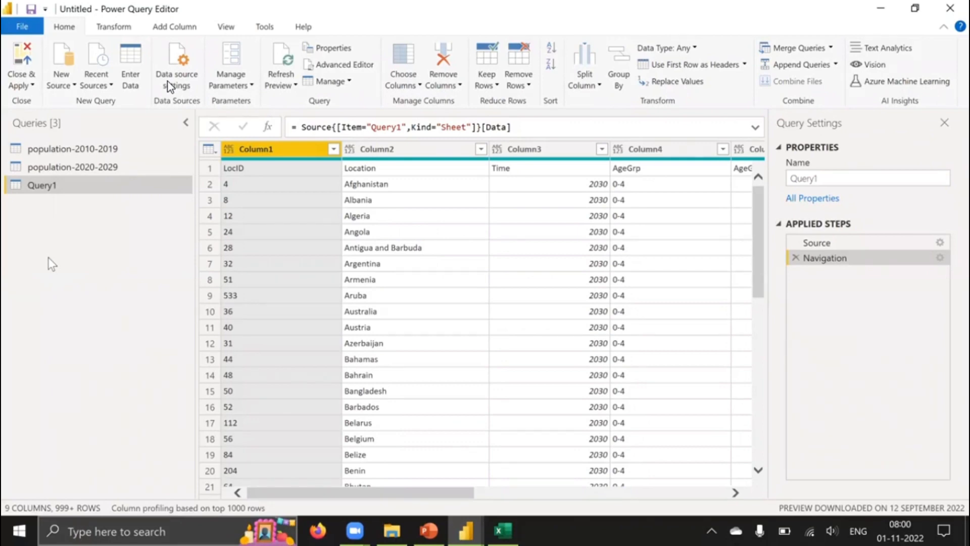
Examine the rows and columns of the population-2010-2019 query, including the age group values.
click(76, 149)
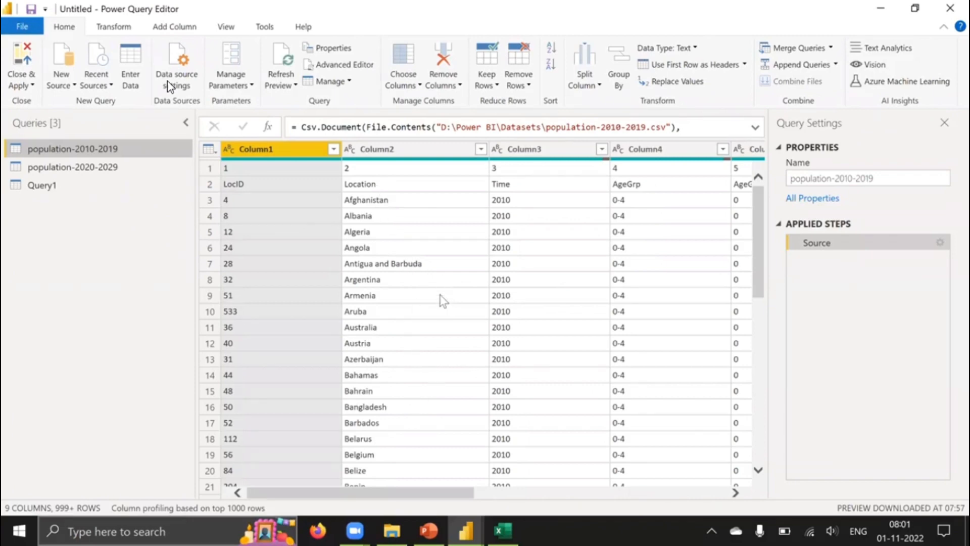
scroll(441, 300, down, 3)
scroll(442, 303, up, 3)
scroll(396, 229, down, 20)
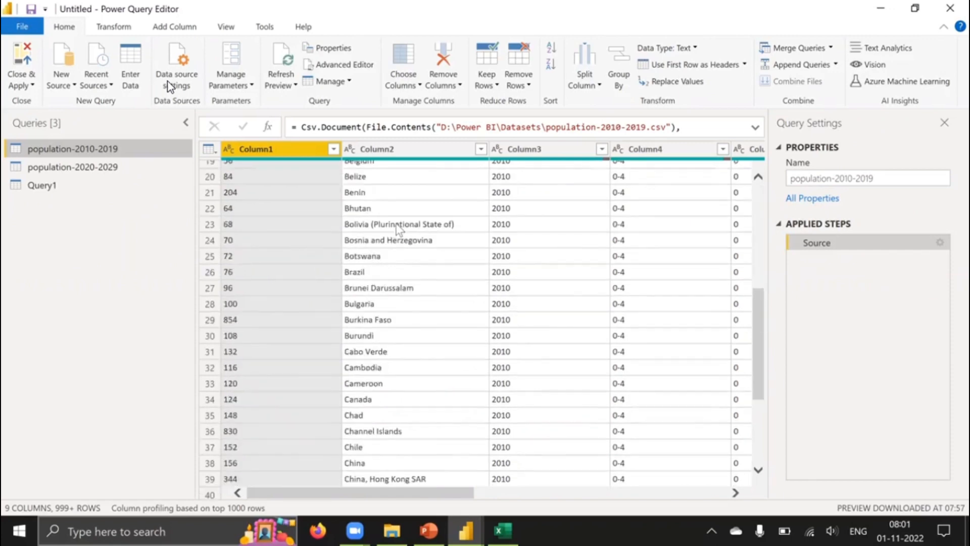
scroll(397, 227, up, 20)
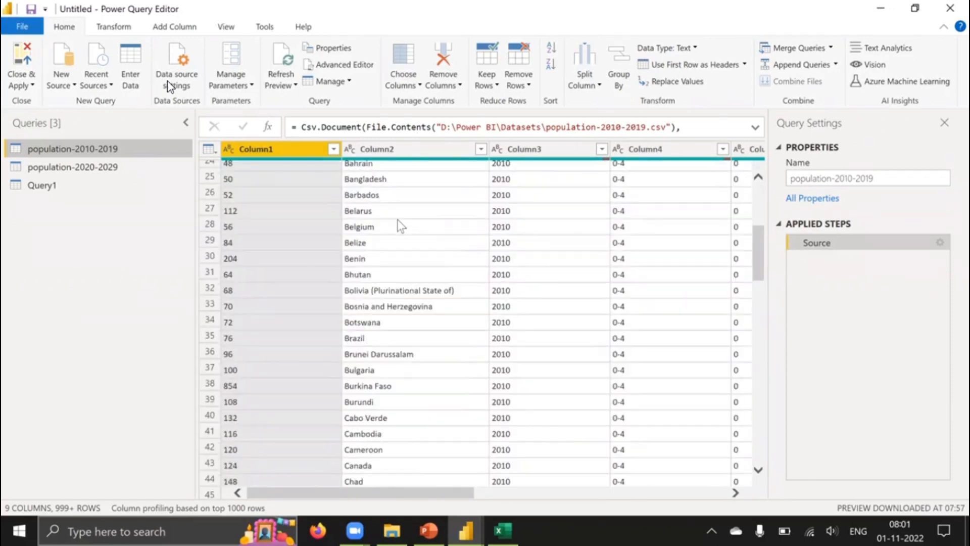
drag(761, 196, 761, 373)
scroll(446, 373, down, 20)
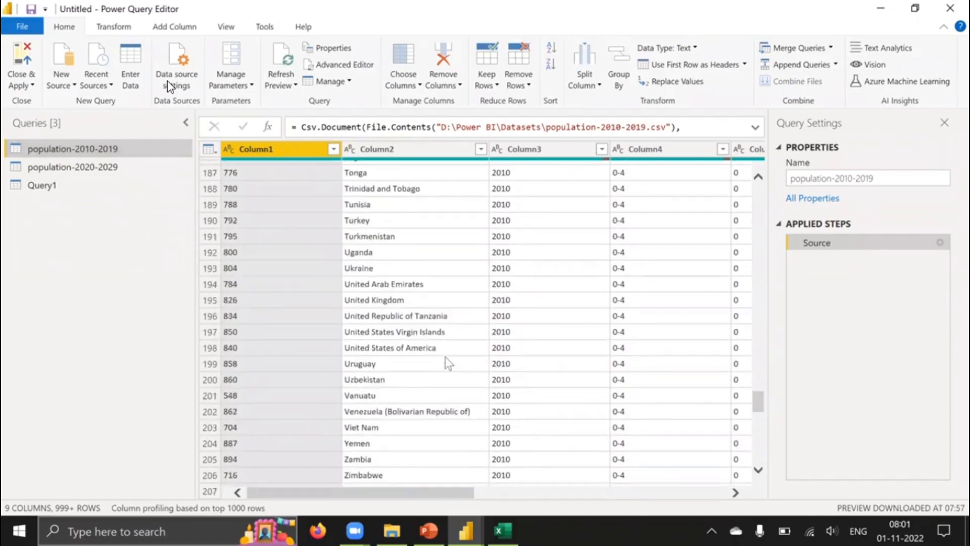
scroll(448, 364, up, 8)
scroll(448, 363, up, 4)
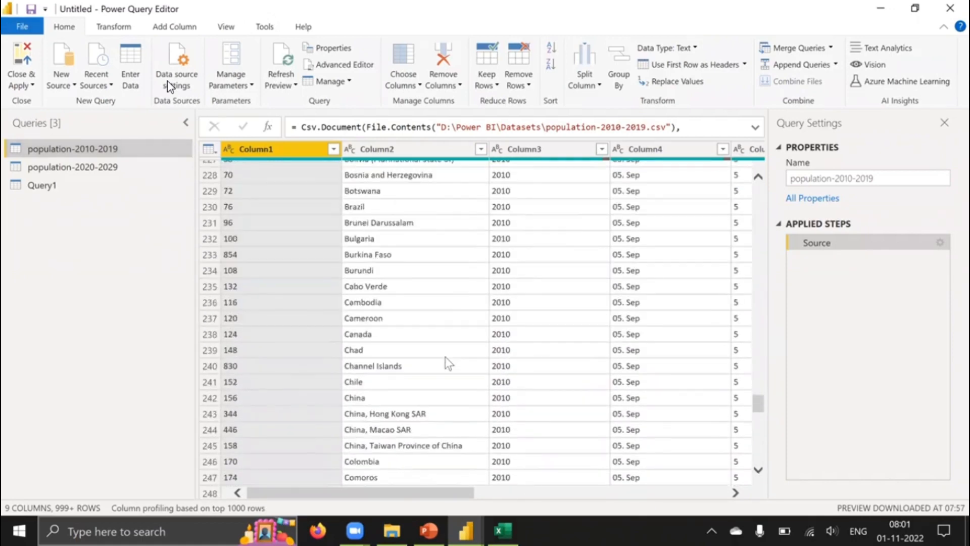
scroll(447, 362, up, 8)
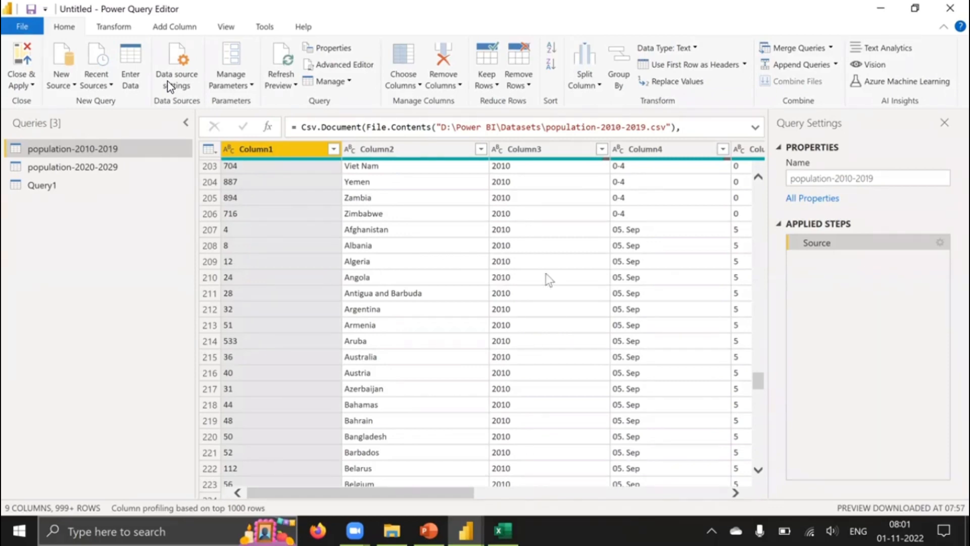
mouse_move(450, 489)
mouse_down()
mouse_move(580, 488)
mouse_move(446, 476)
mouse_up()
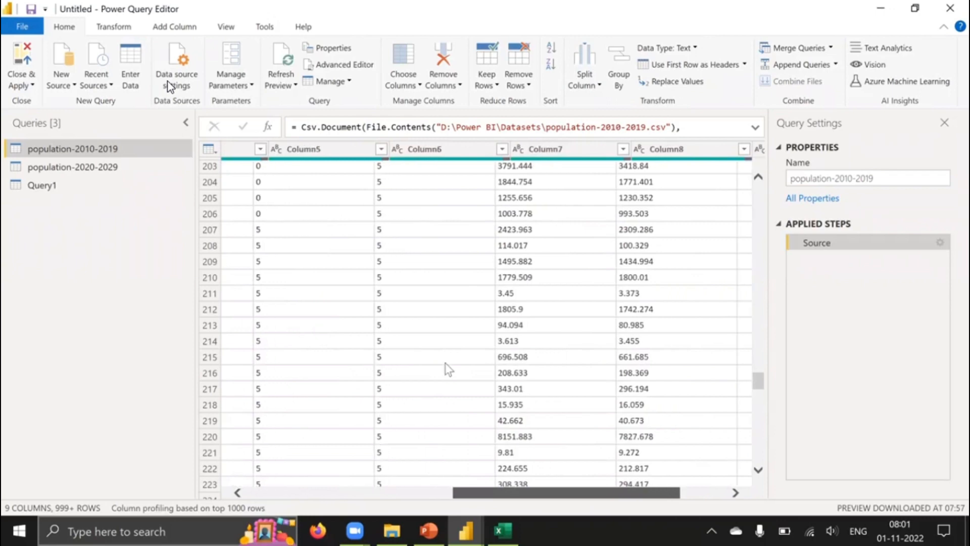
drag(760, 379, 745, 171)
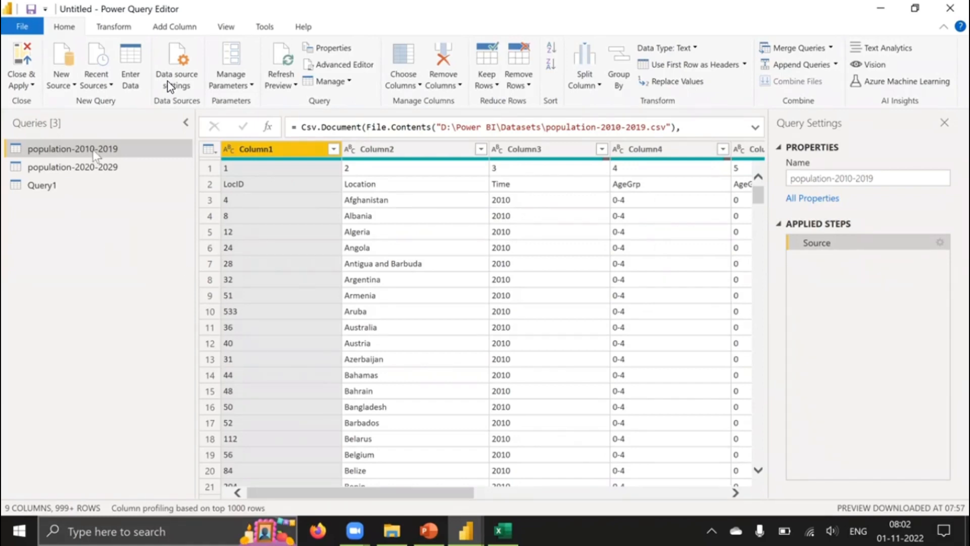
Compare the data and column layout of the imported population queries with Query1.
click(97, 166)
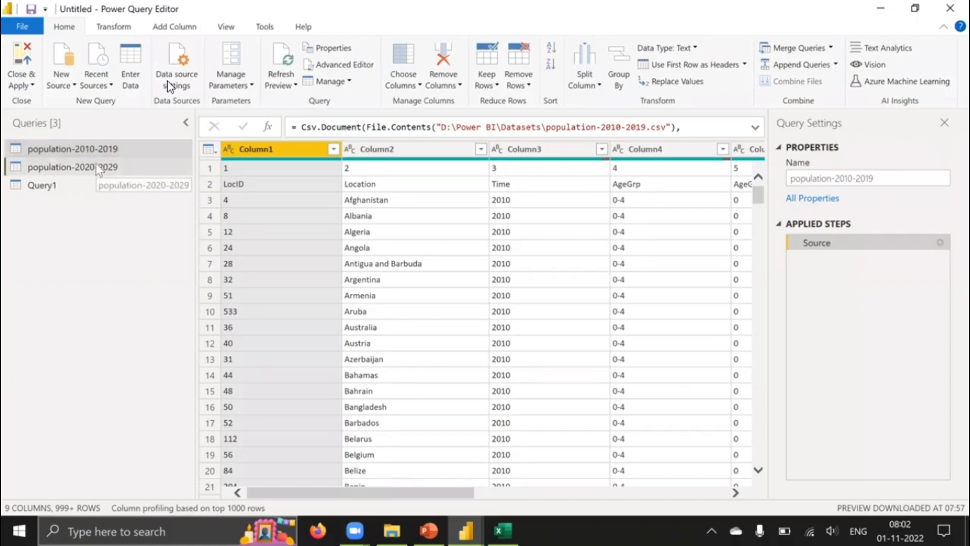
click(62, 188)
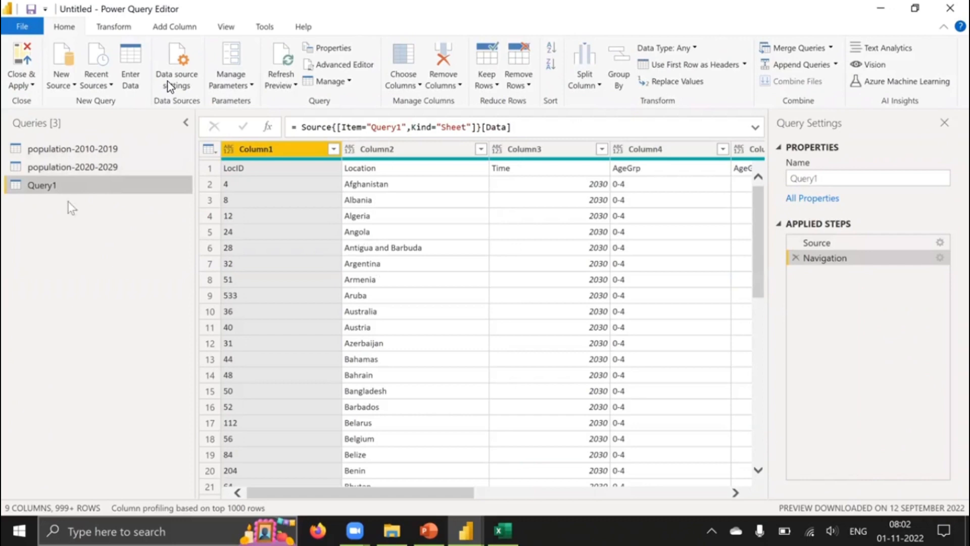
click(80, 153)
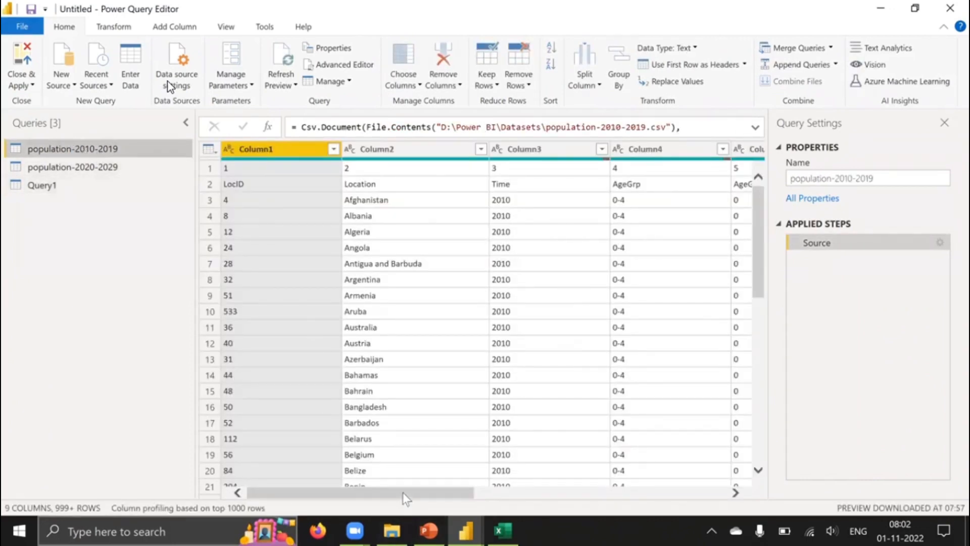
drag(402, 492, 354, 450)
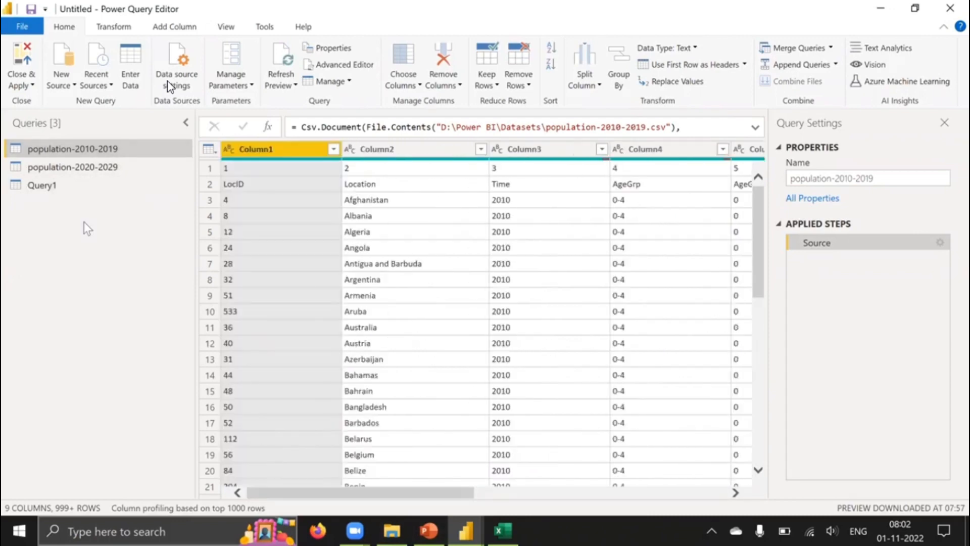
click(91, 187)
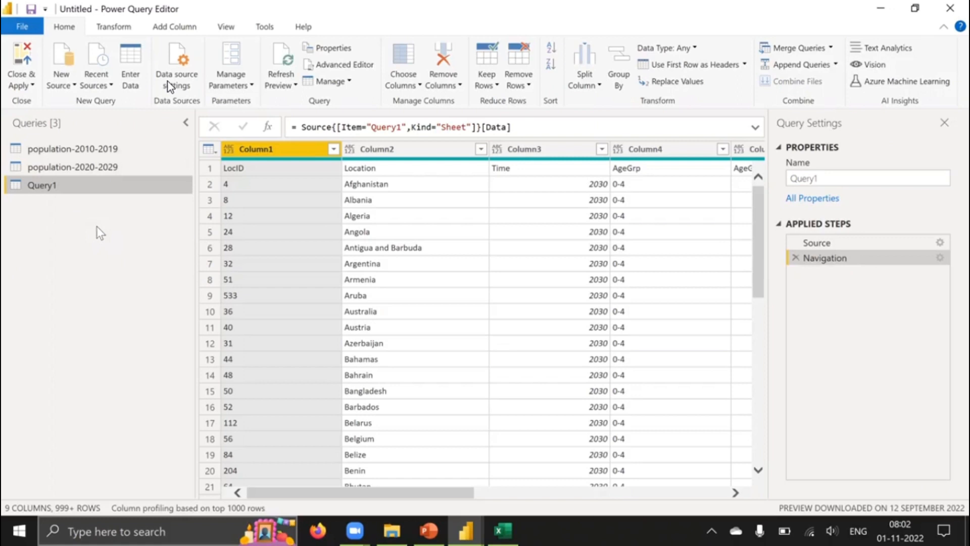
Try to rename the Query1 query with an empty name.
right_click(53, 188)
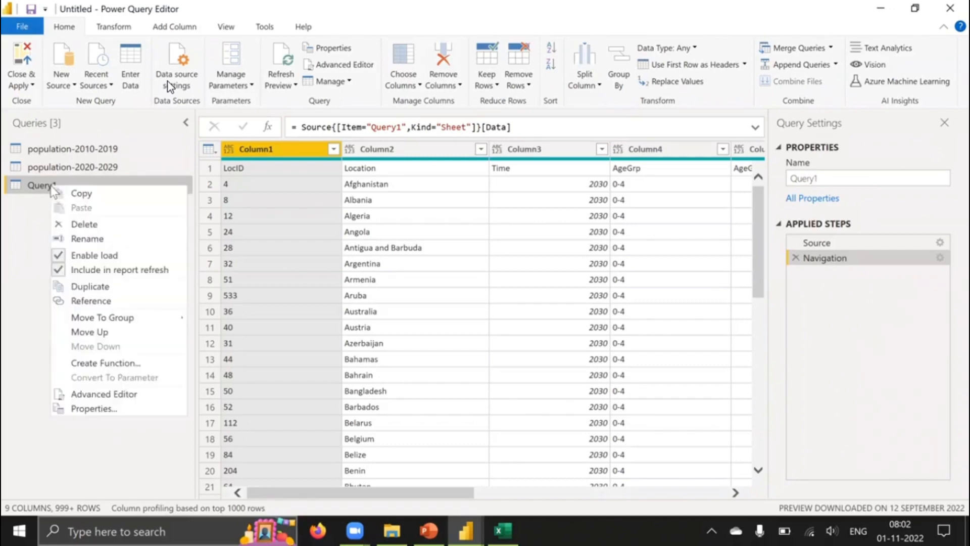
click(90, 240)
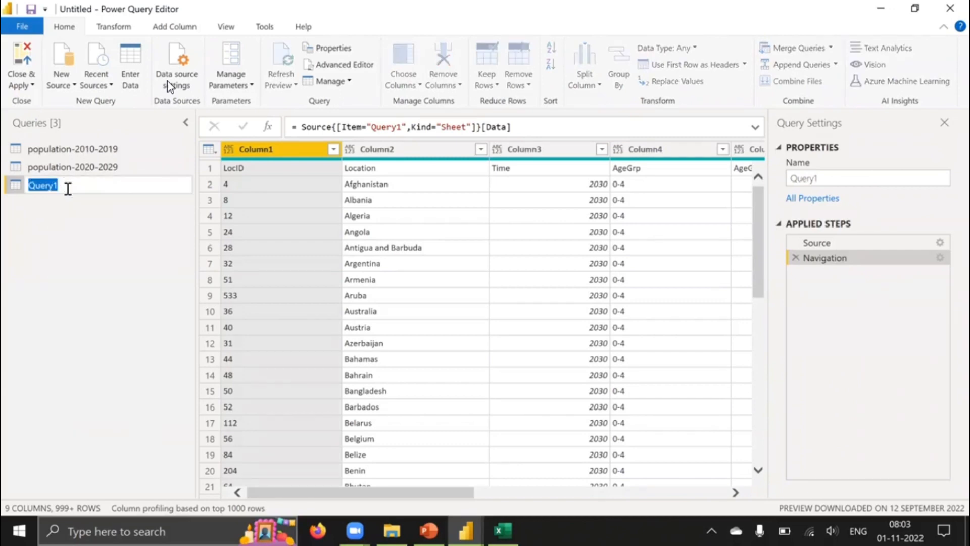
click(68, 188)
key(BackSpace)
key(BackSpace)
key(BackSpace)
key(BackSpace)
key(BackSpace)
key(BackSpace)
click(83, 272)
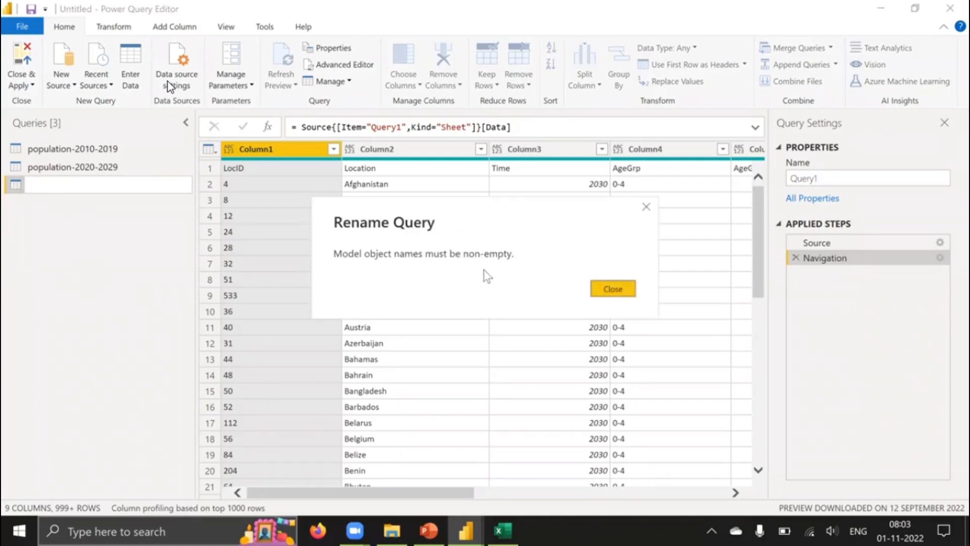
click(613, 288)
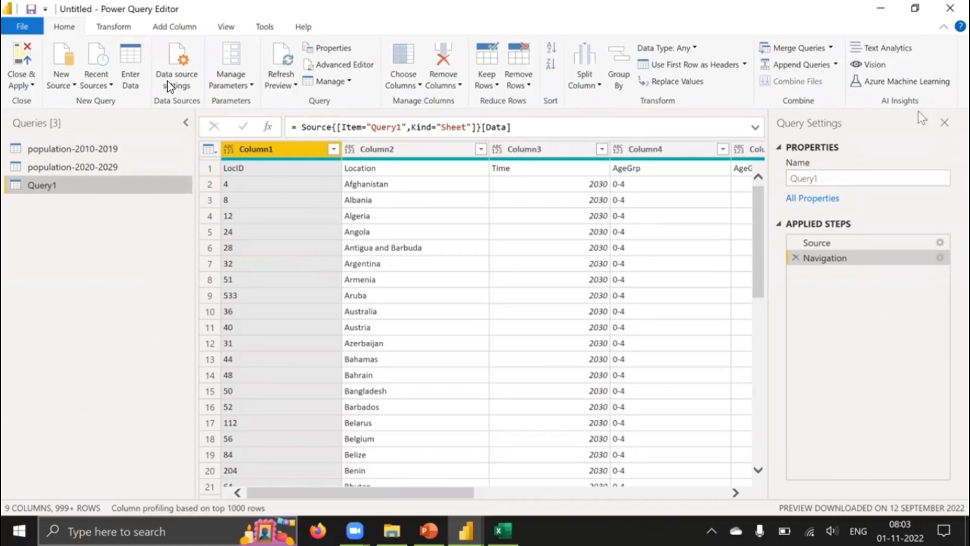
Rename the Query1 query as population-2030-2040.
double_click(822, 180)
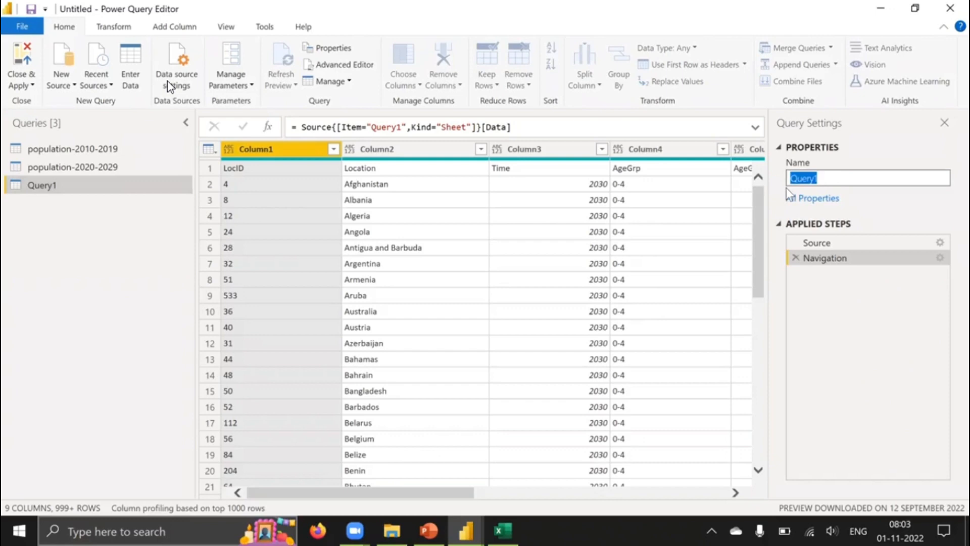
text(population-2)
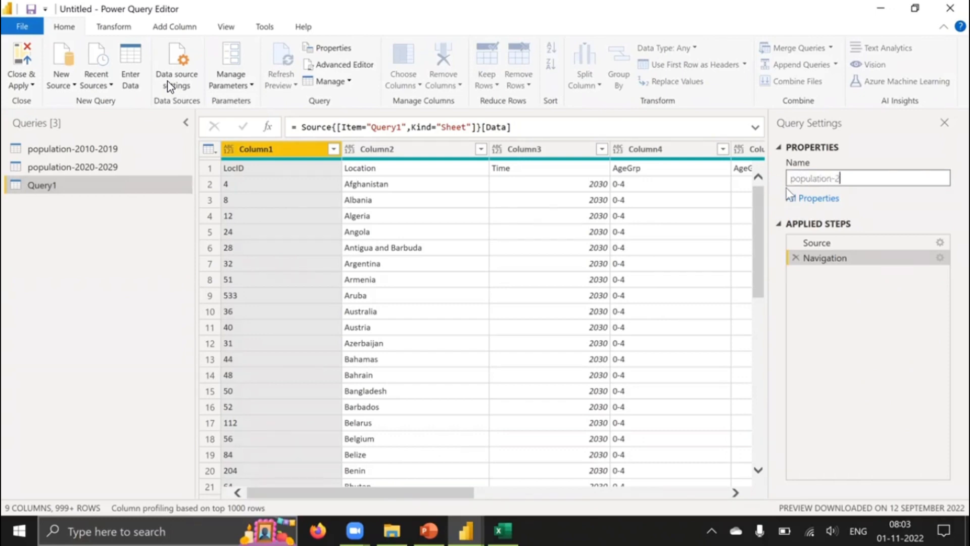
text(030-2040)
click(79, 309)
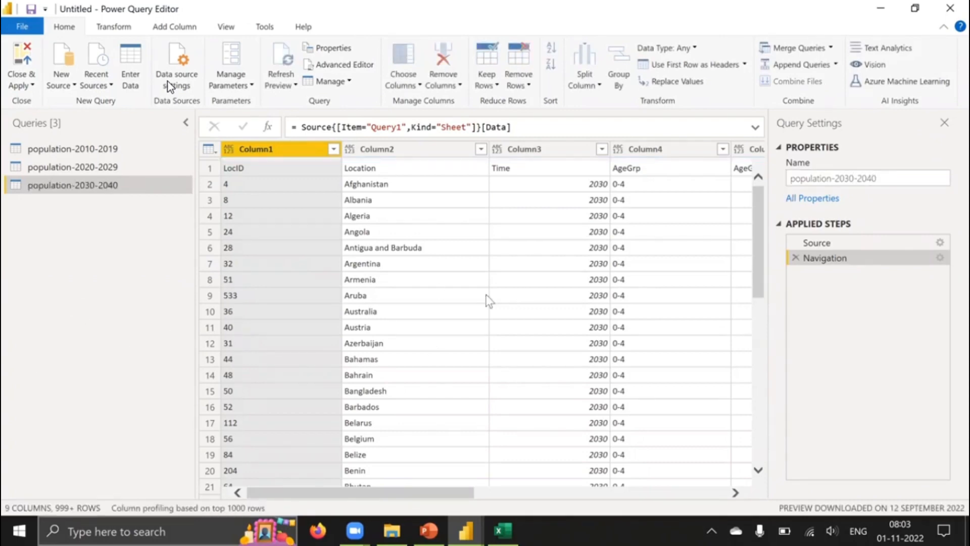
drag(39, 192, 80, 196)
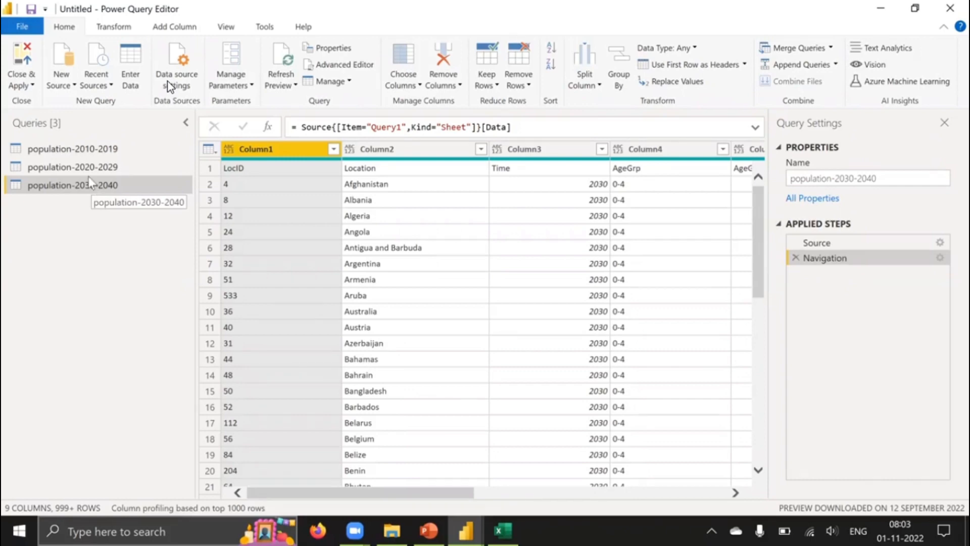
Examine the columns of the population-2010-2019 query from LocID through PopTotal, including the two rows above the data.
click(80, 148)
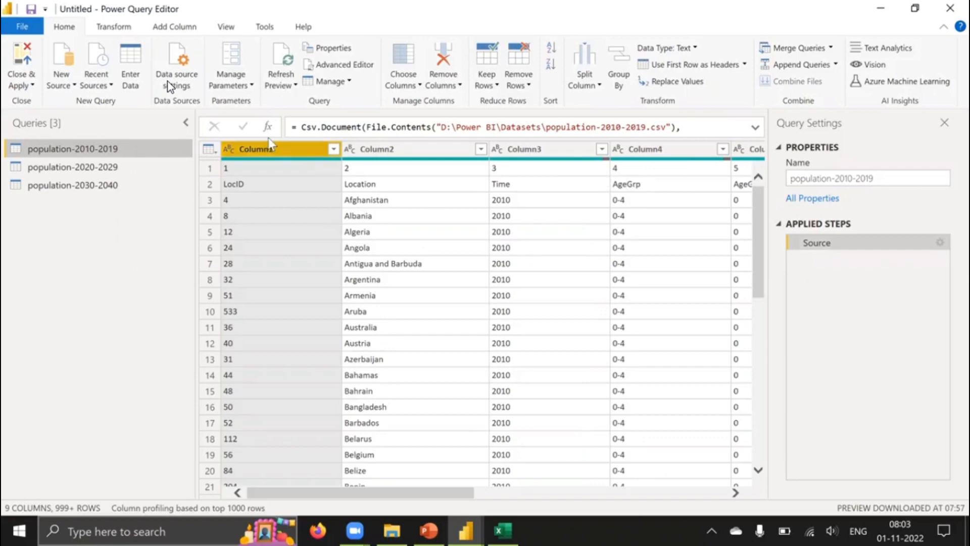
drag(444, 488, 631, 489)
drag(310, 476, 305, 468)
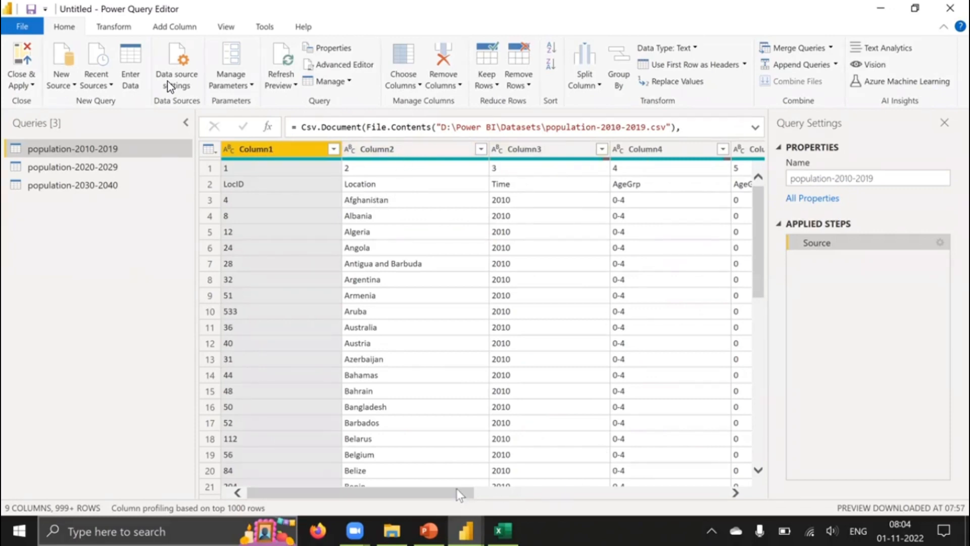
click(576, 492)
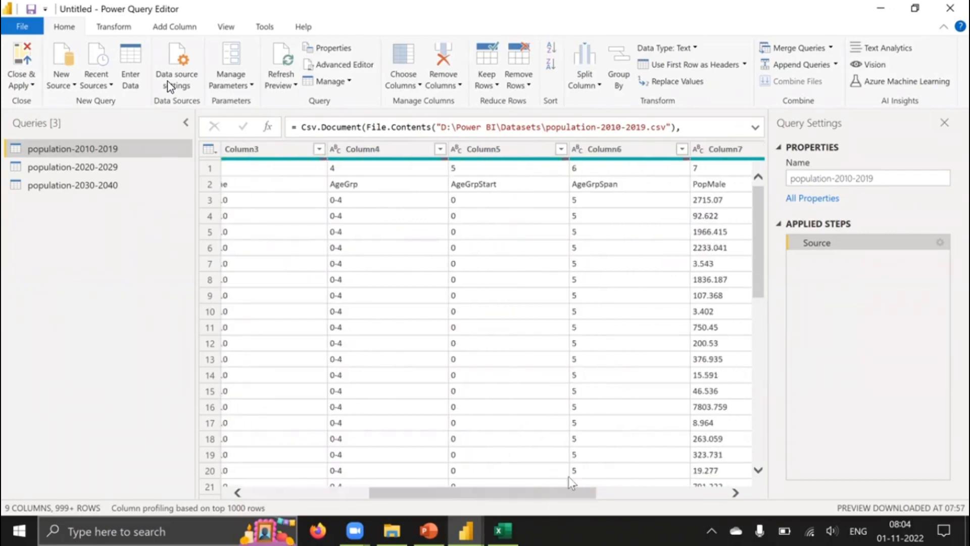
drag(563, 494, 708, 491)
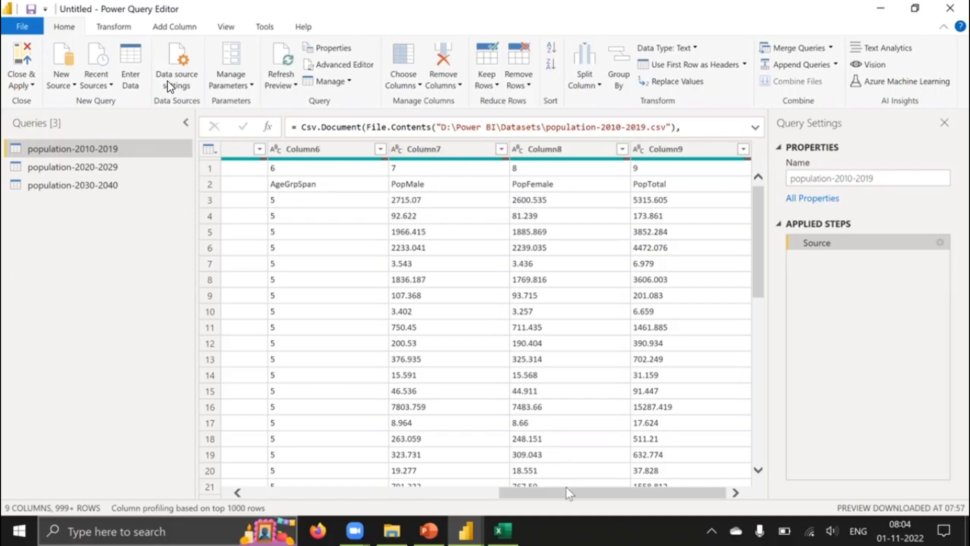
drag(566, 493, 342, 471)
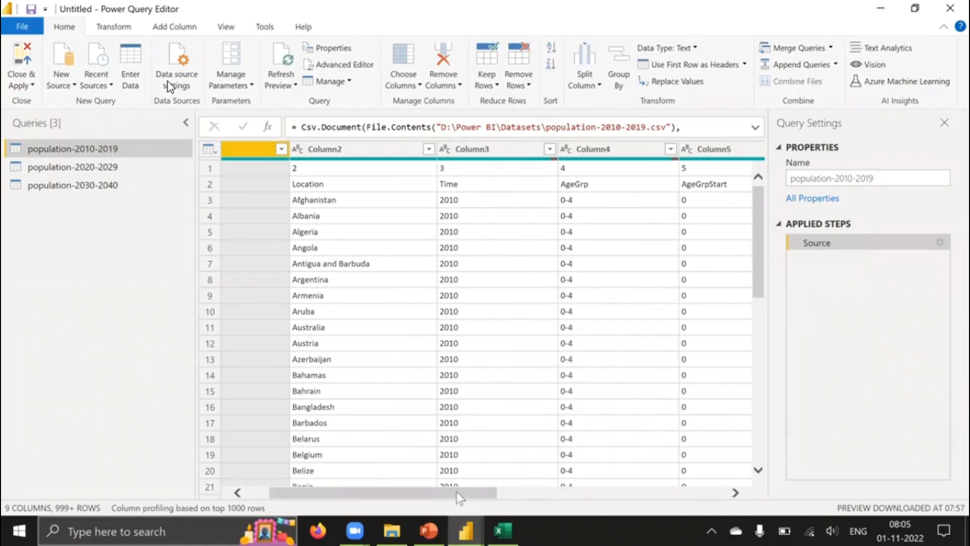
drag(456, 491, 545, 492)
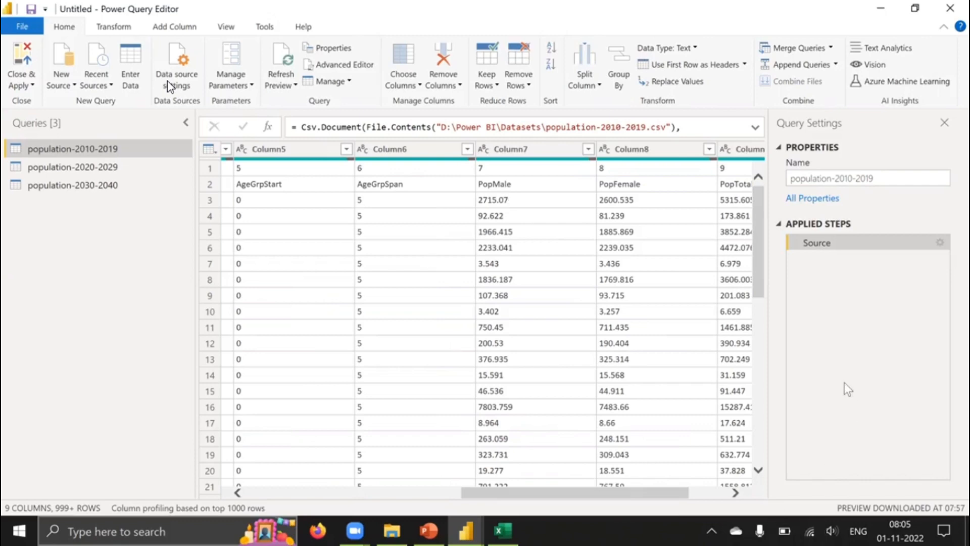
drag(672, 493, 697, 493)
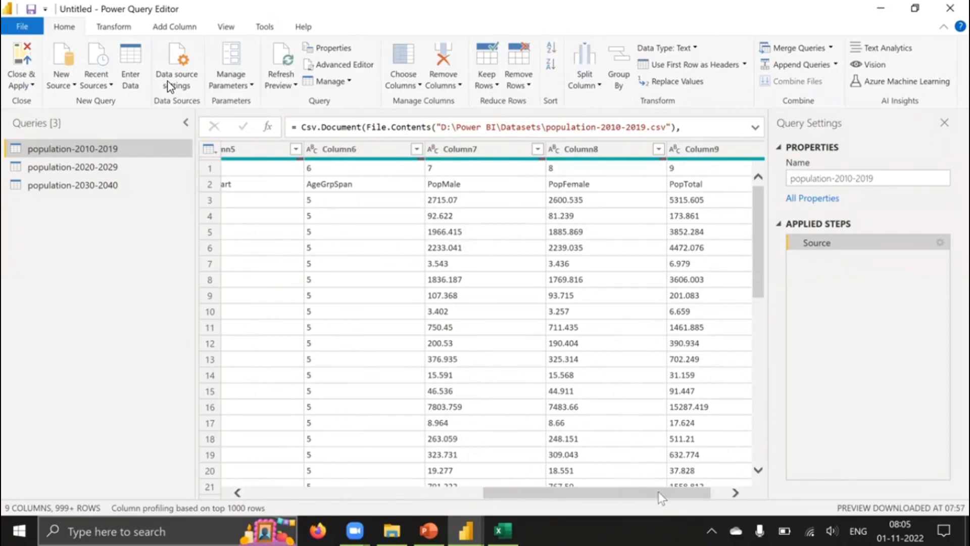
drag(659, 493, 675, 492)
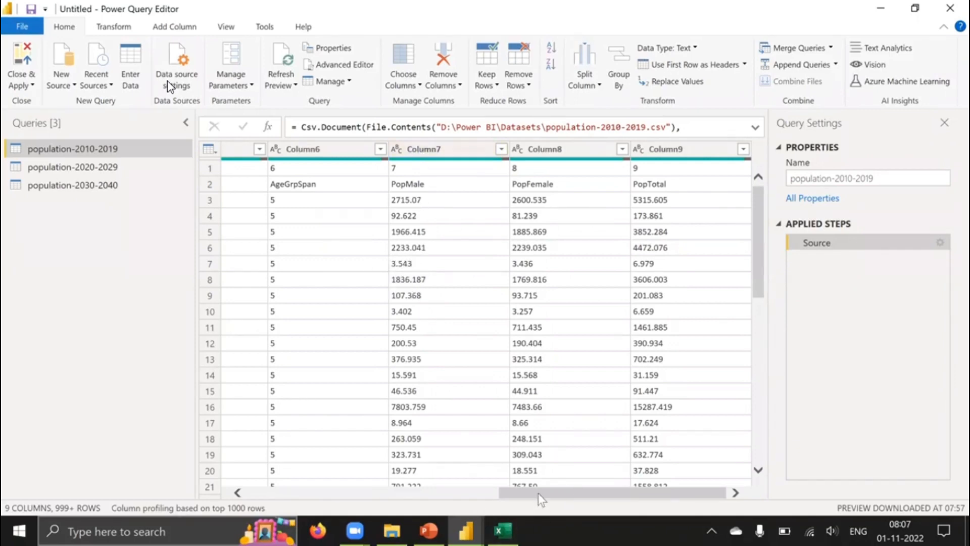
drag(543, 493, 293, 475)
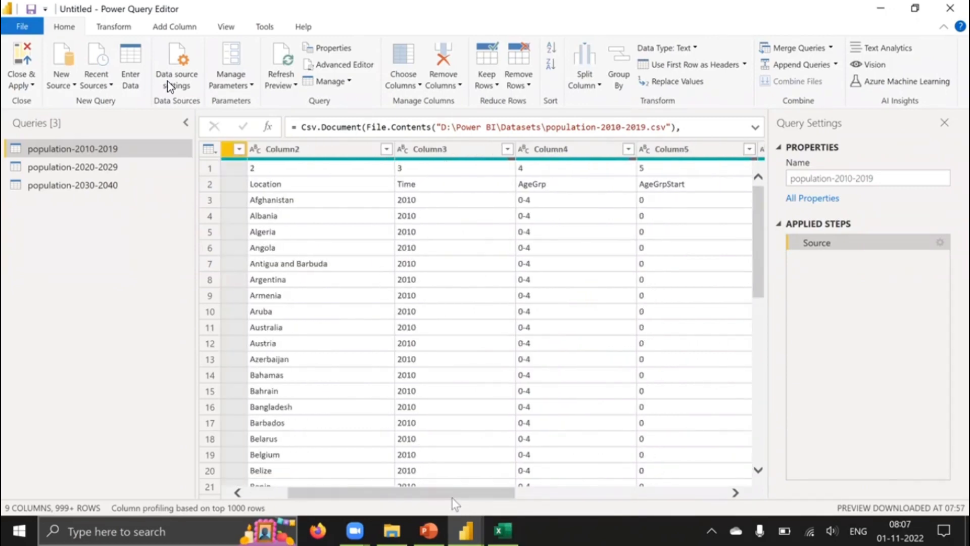
drag(450, 497, 309, 498)
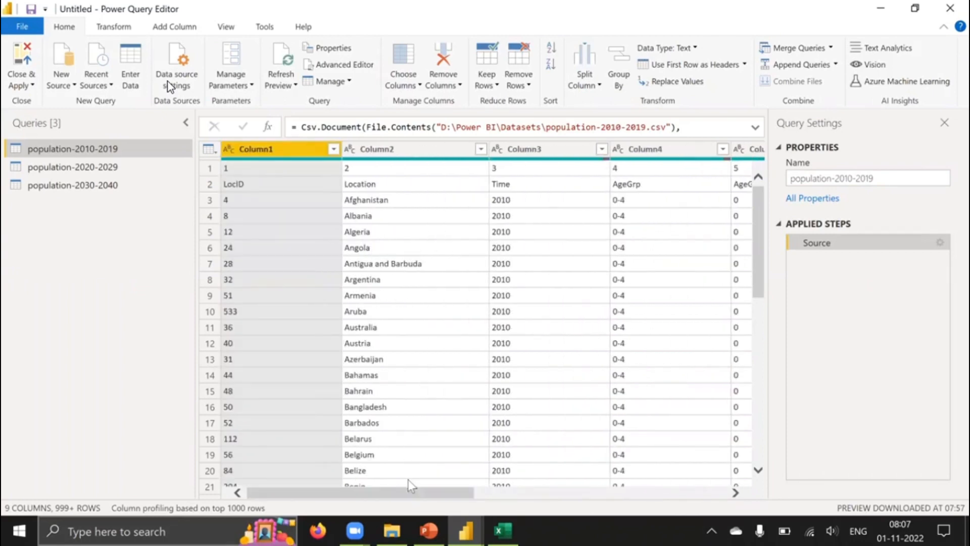
Review the age group, male, female and total population columns of the population-2010-2019 query again.
drag(439, 498, 614, 505)
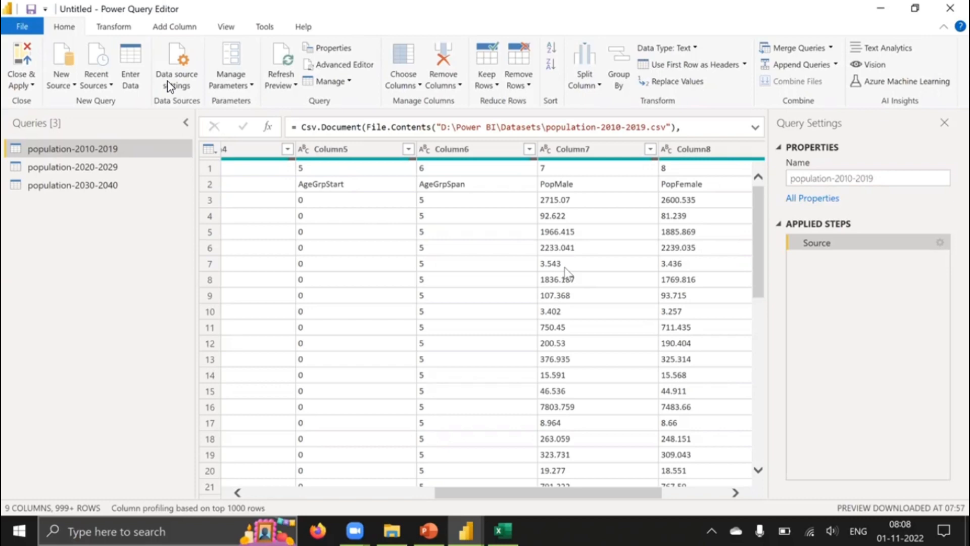
drag(535, 492, 461, 493)
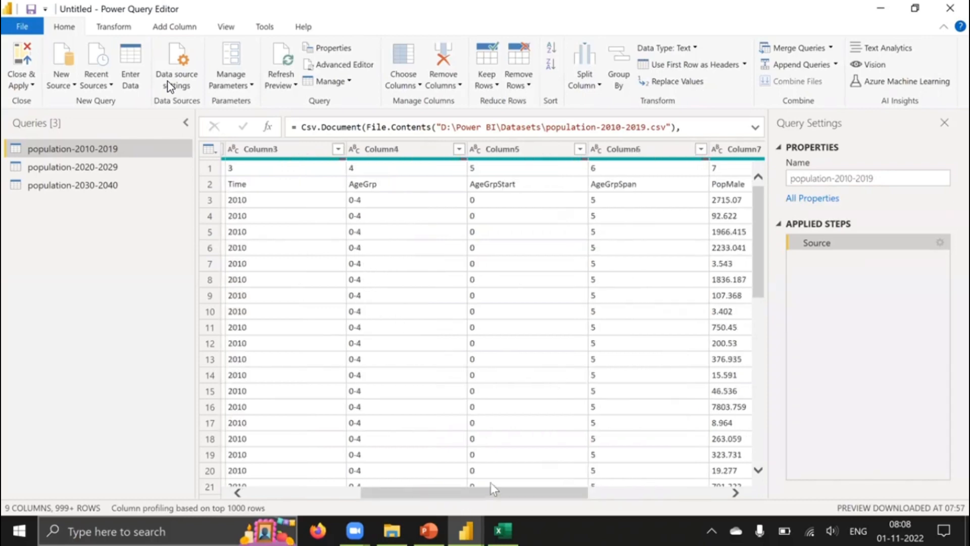
scroll(615, 414, right, 5)
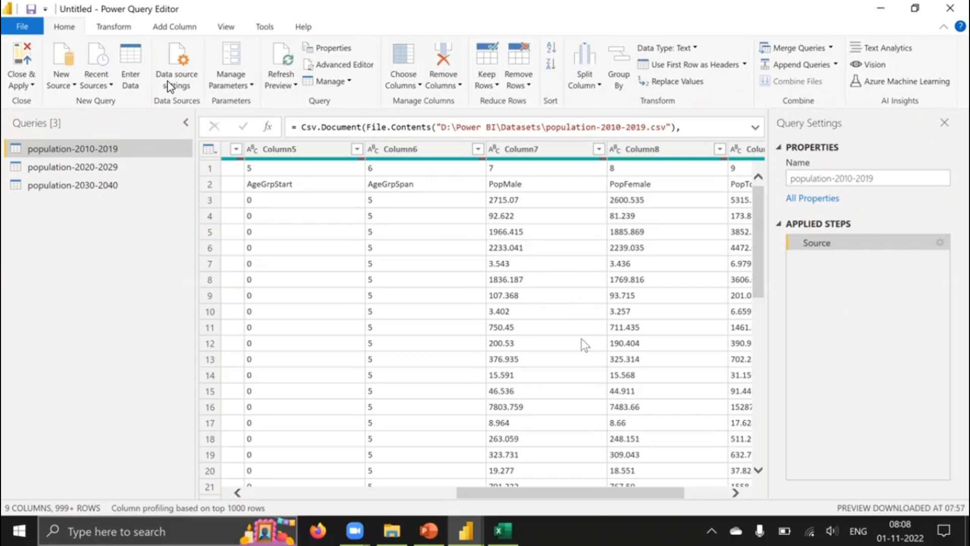
drag(591, 495, 634, 495)
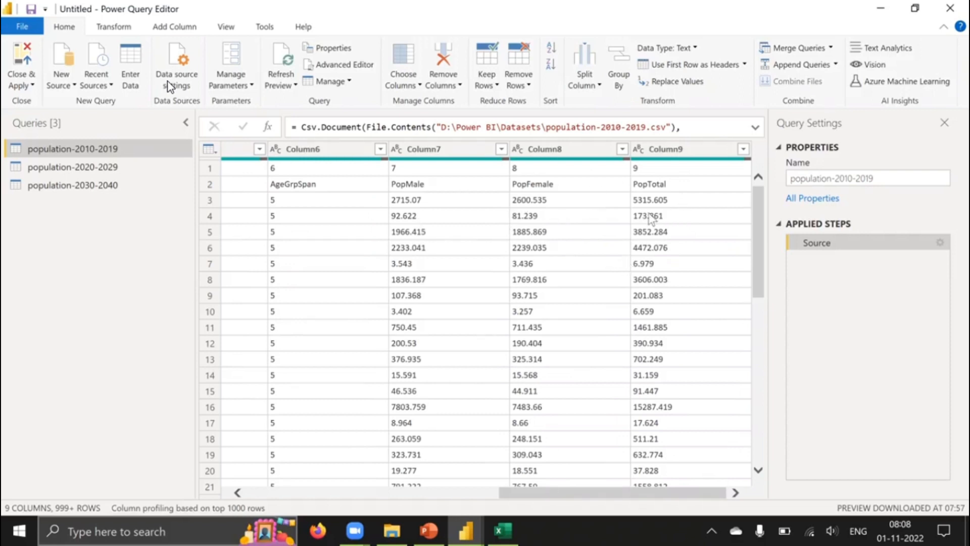
drag(530, 496, 111, 464)
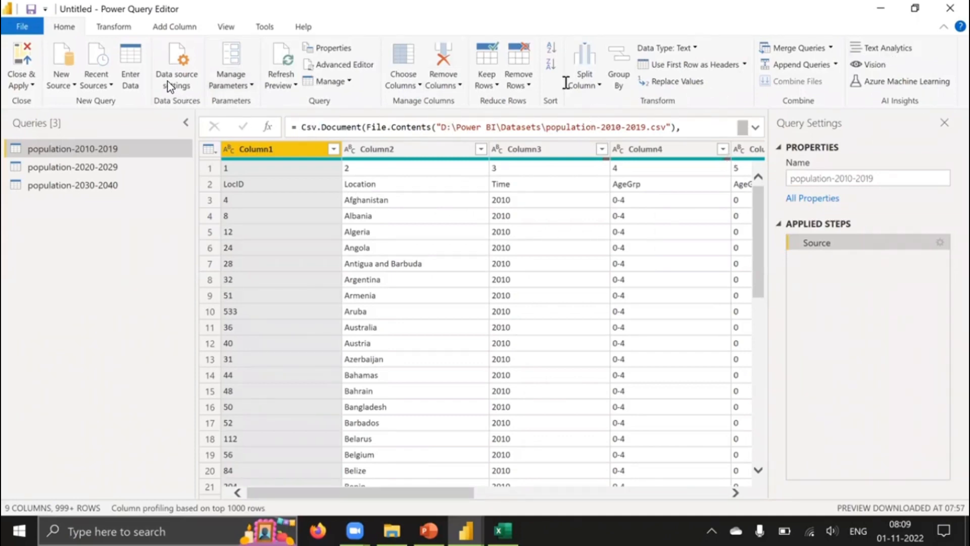
click(491, 89)
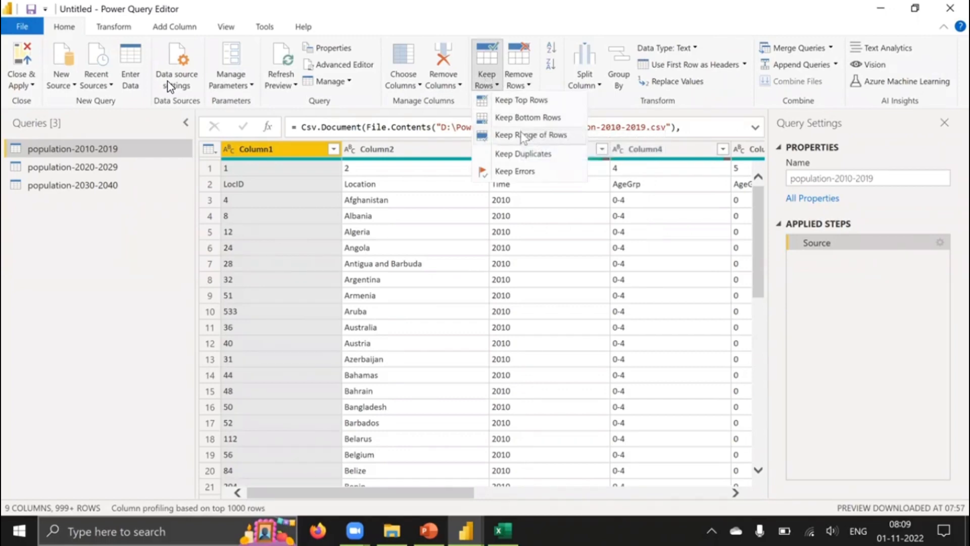
click(525, 86)
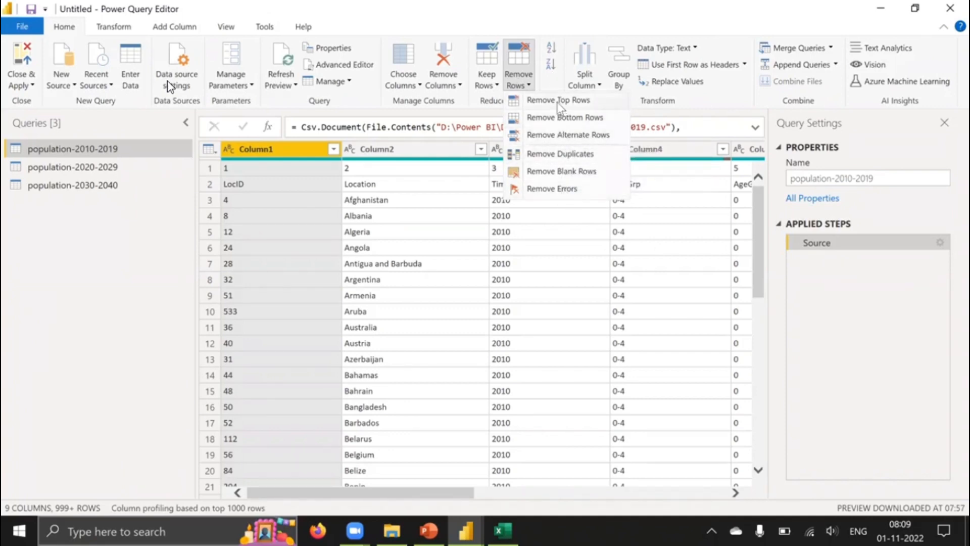
click(35, 335)
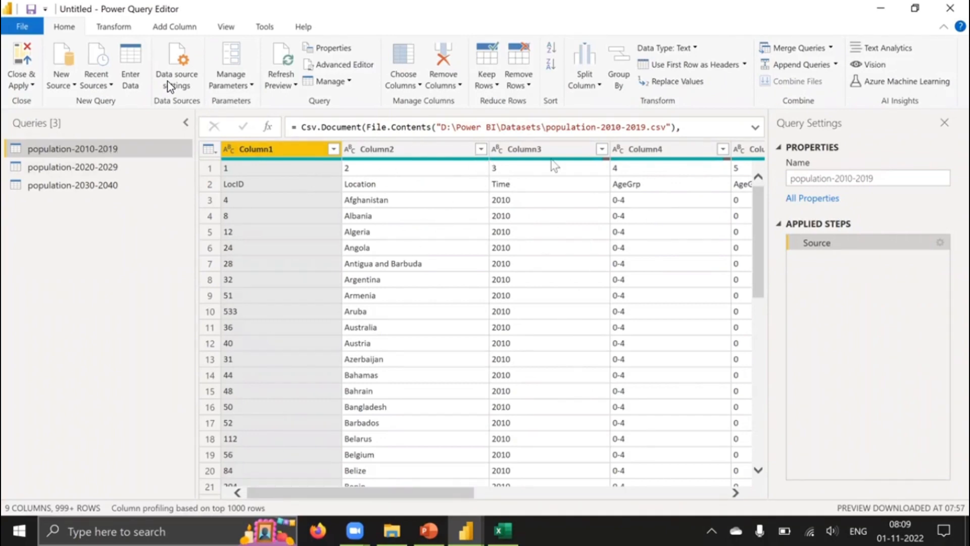
Try removing the top 1 row from the population-2010-2019 query, and delete that applied step.
click(520, 84)
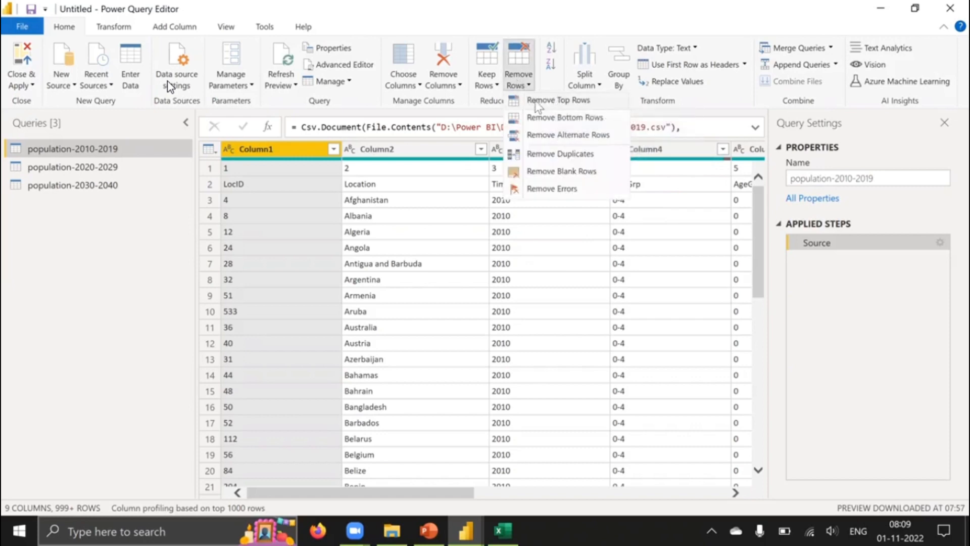
click(584, 102)
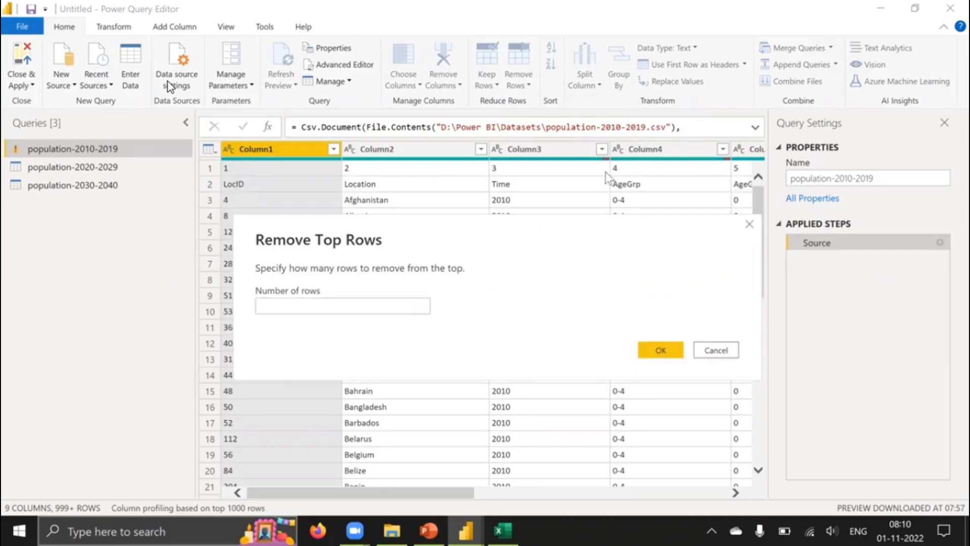
click(386, 304)
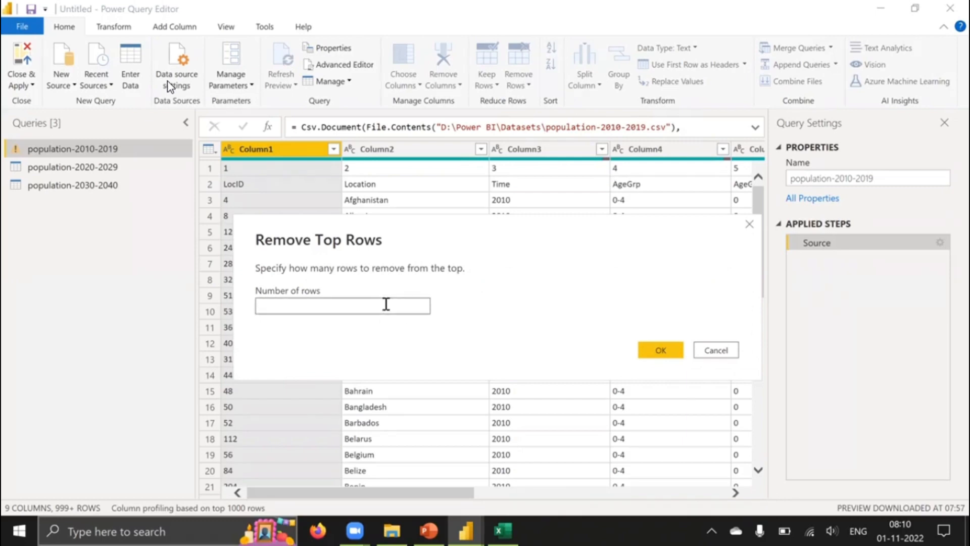
text(1)
click(666, 351)
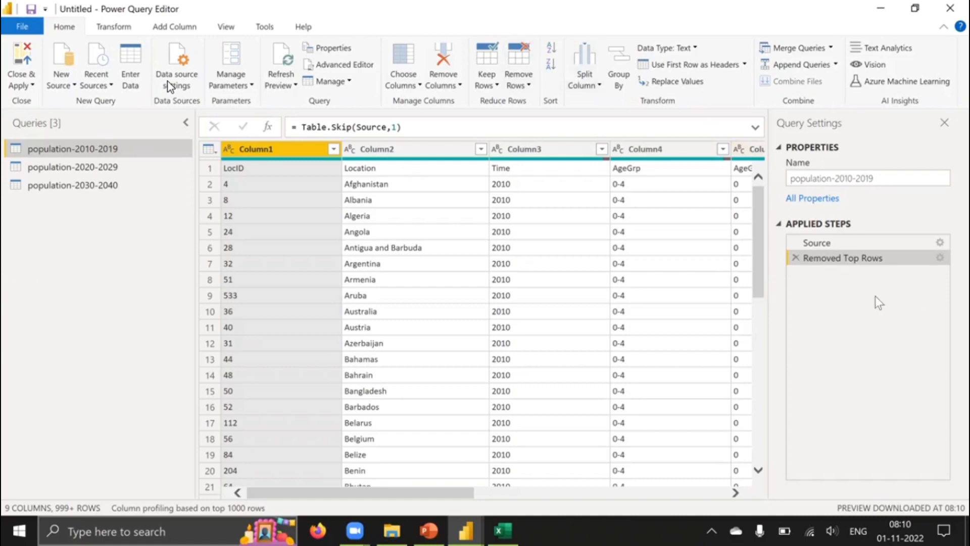
click(796, 258)
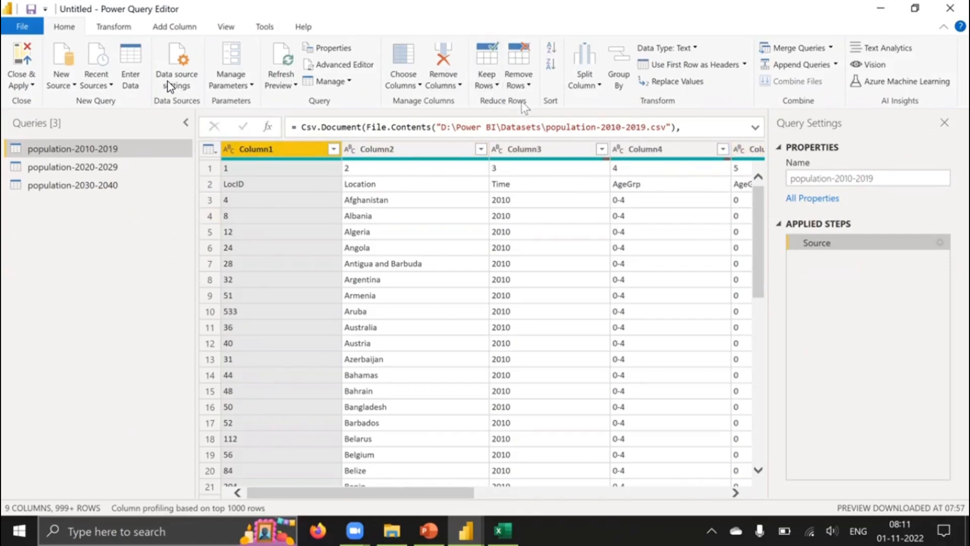
Remove the top 1 row, holding the column numbers, from the population-2010-2019 query.
click(524, 85)
click(536, 101)
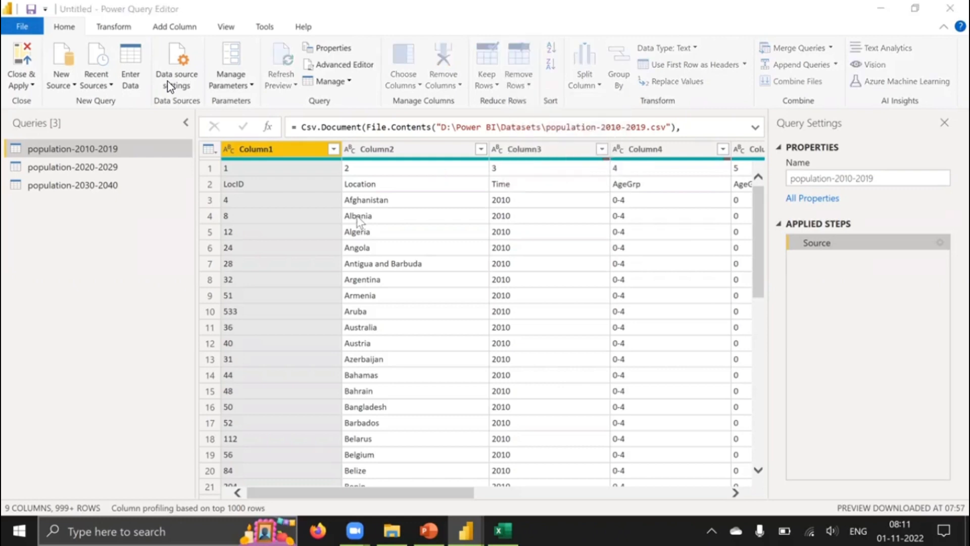
text(1)
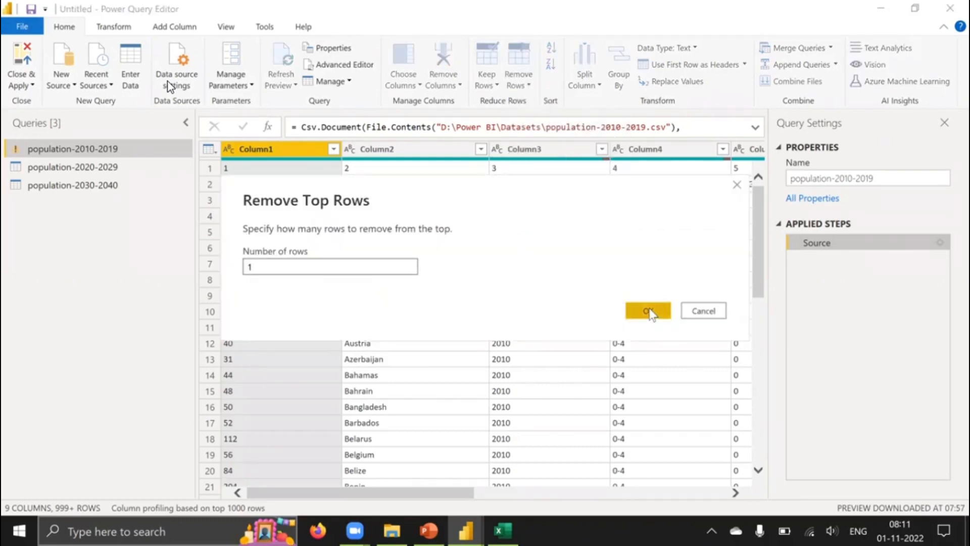
click(650, 311)
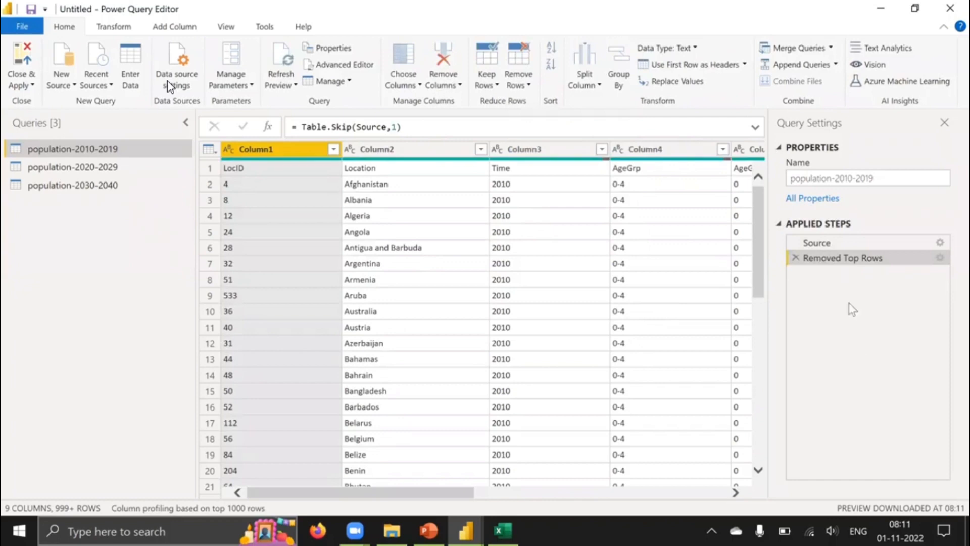
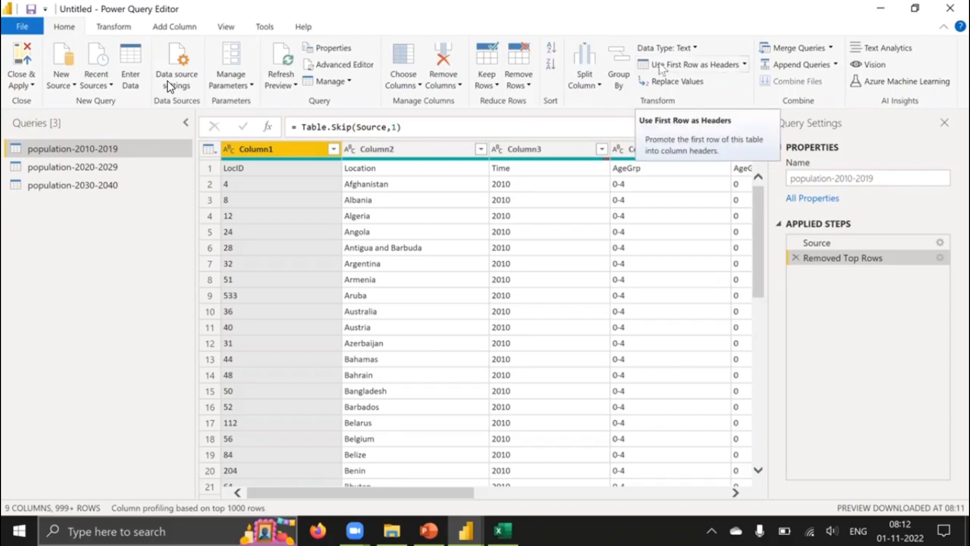
Promote the first row of the population-2010-2019 query to column headers and check the headers across all columns.
click(686, 69)
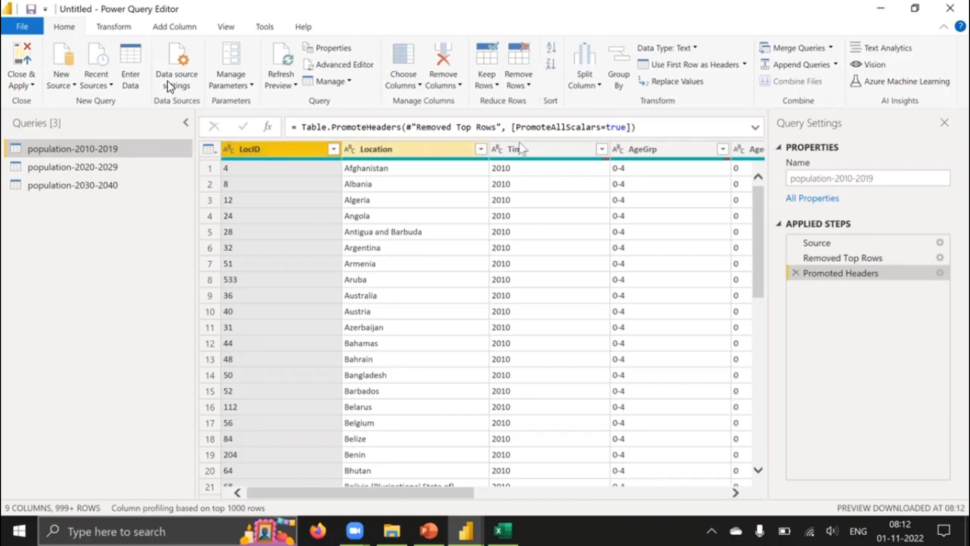
drag(458, 494, 627, 494)
drag(511, 495, 722, 450)
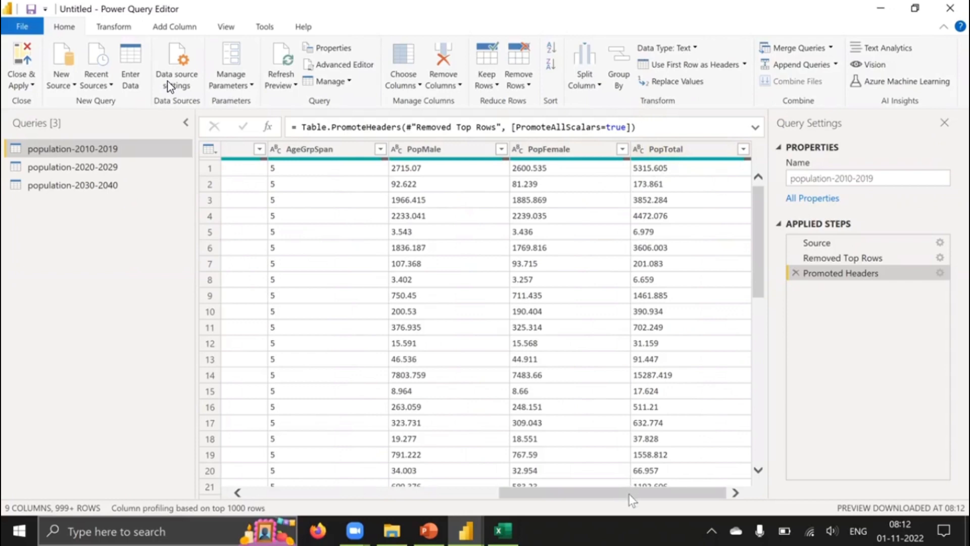
drag(632, 500, 363, 490)
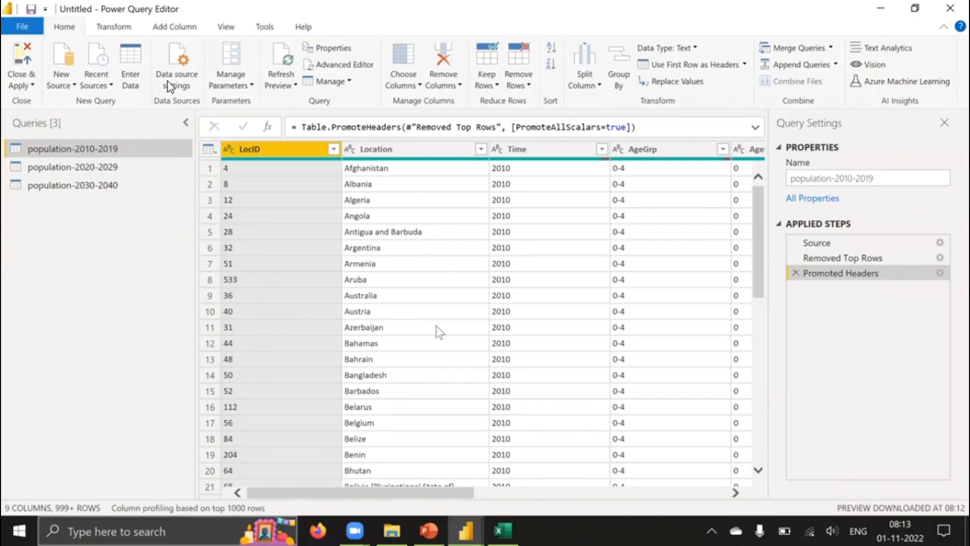
Try removing the top 10 rows from the population-2010-2019 query, and delete that applied step.
click(519, 81)
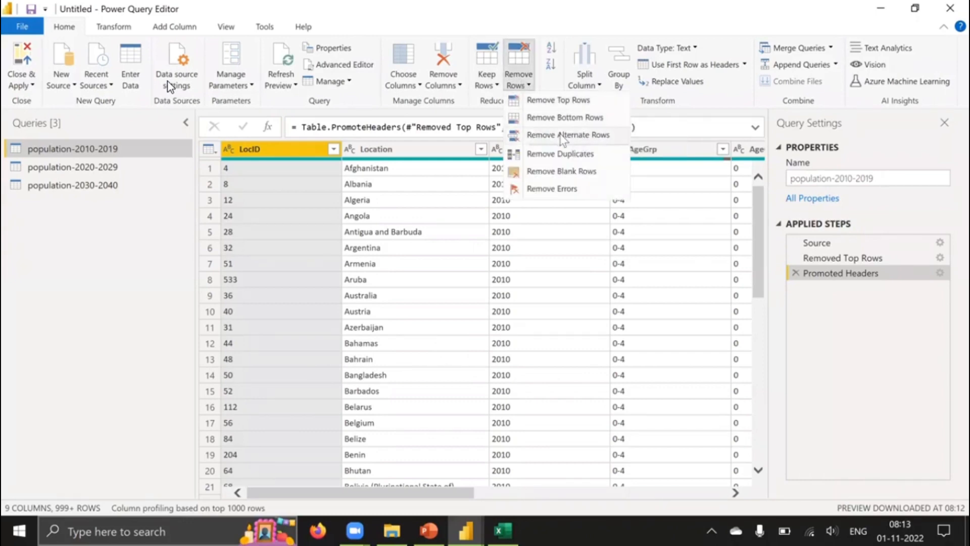
click(558, 101)
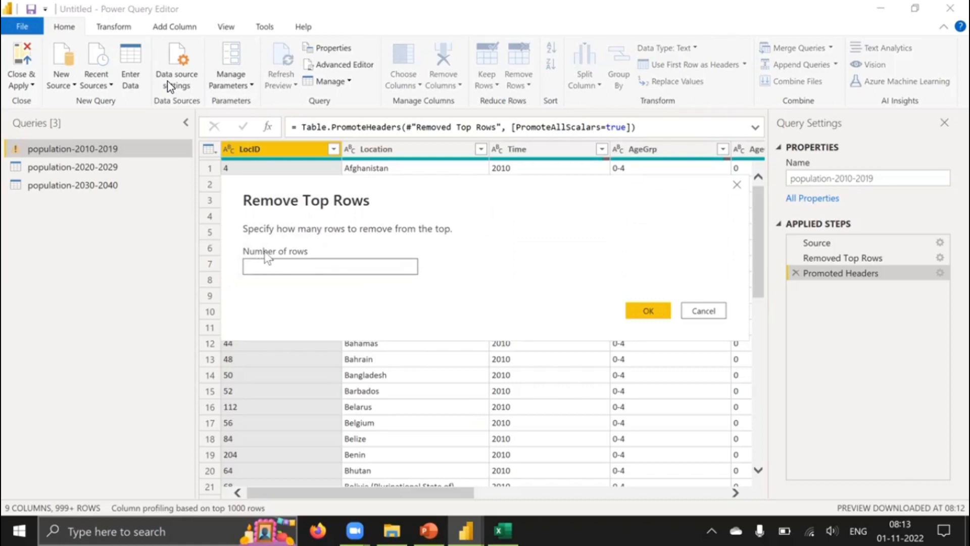
text(10)
drag(322, 189, 594, 187)
click(541, 264)
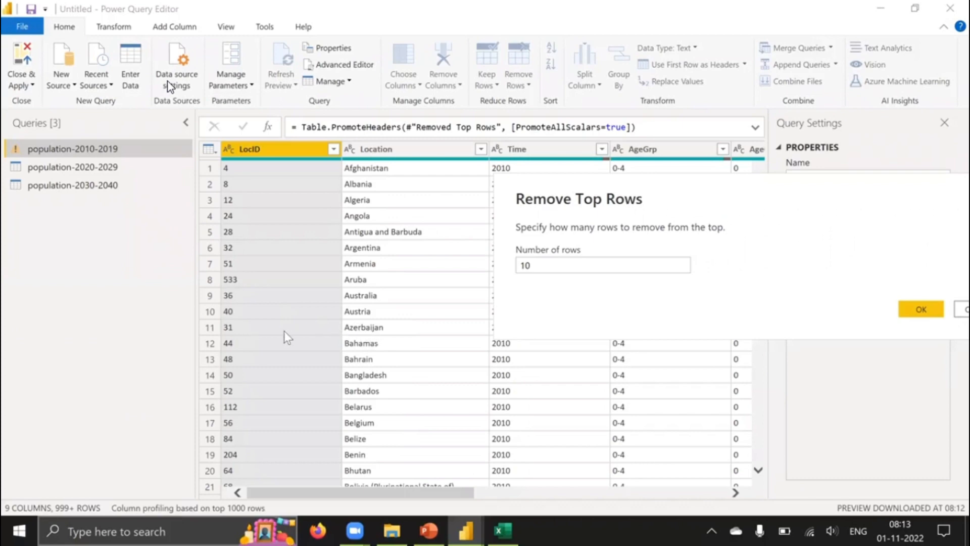
click(910, 313)
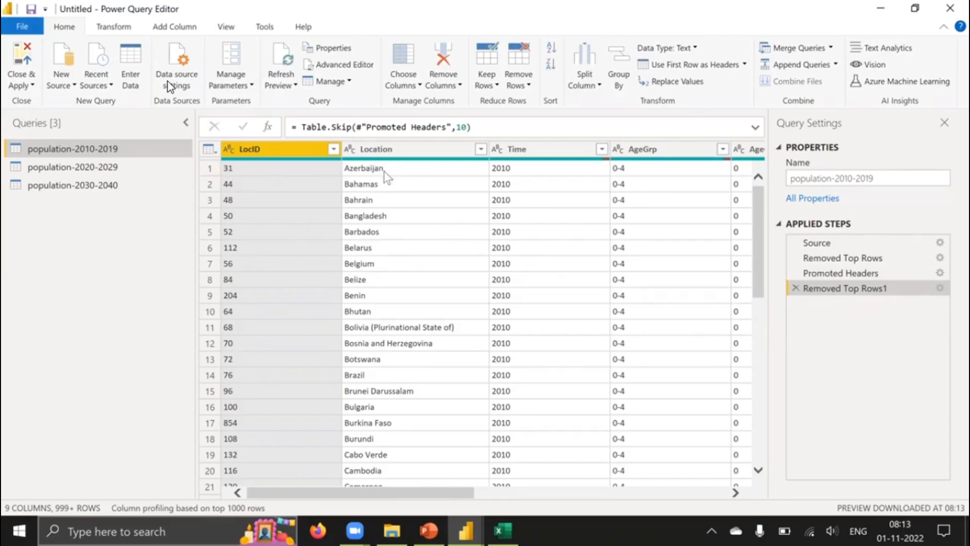
click(796, 288)
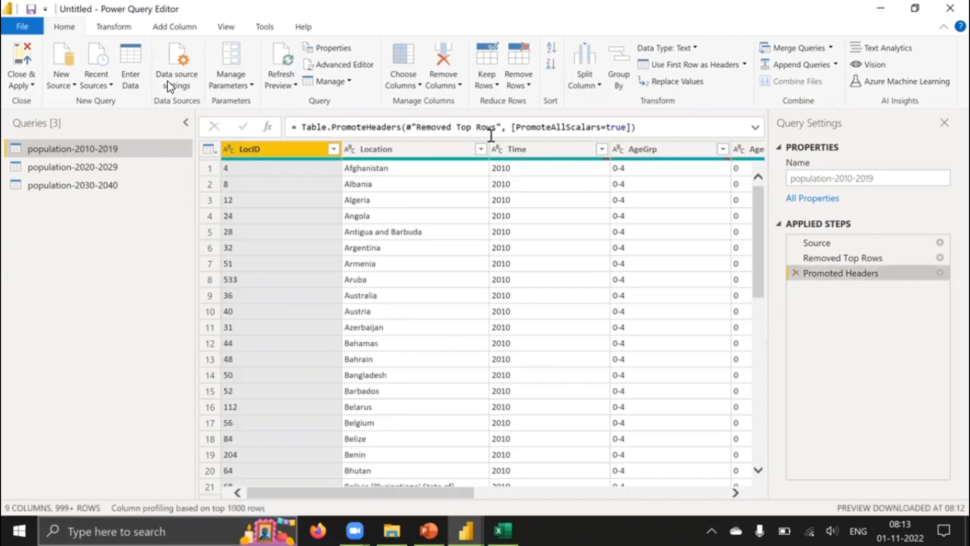
click(518, 81)
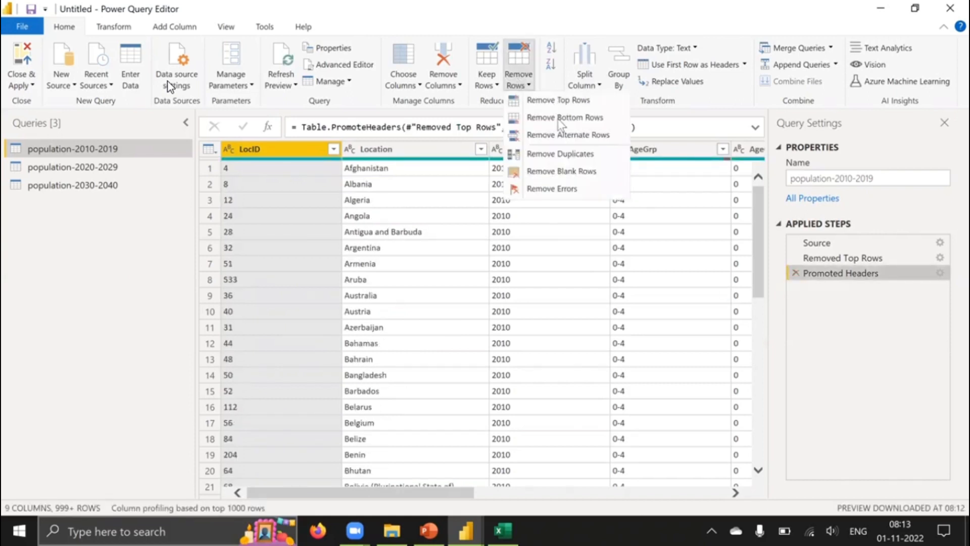
click(557, 119)
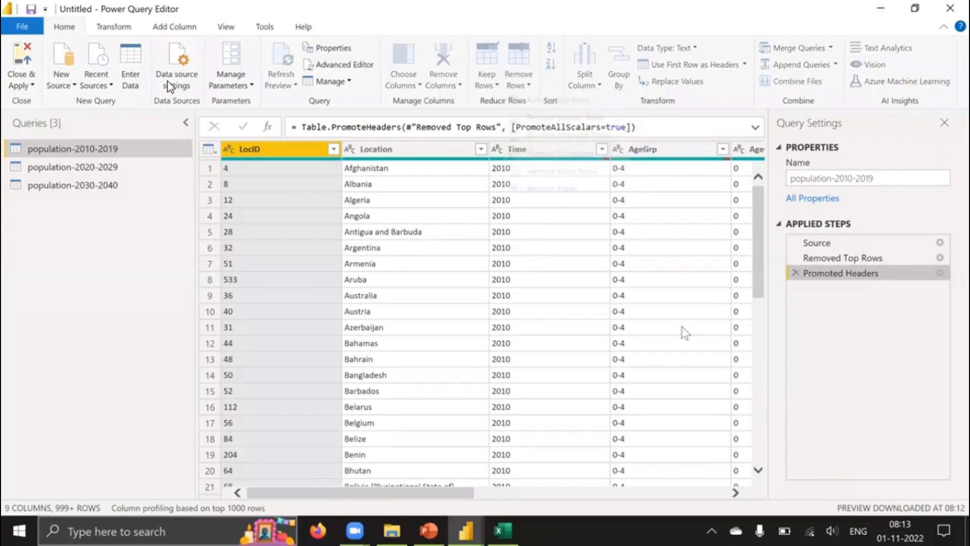
drag(402, 188, 482, 187)
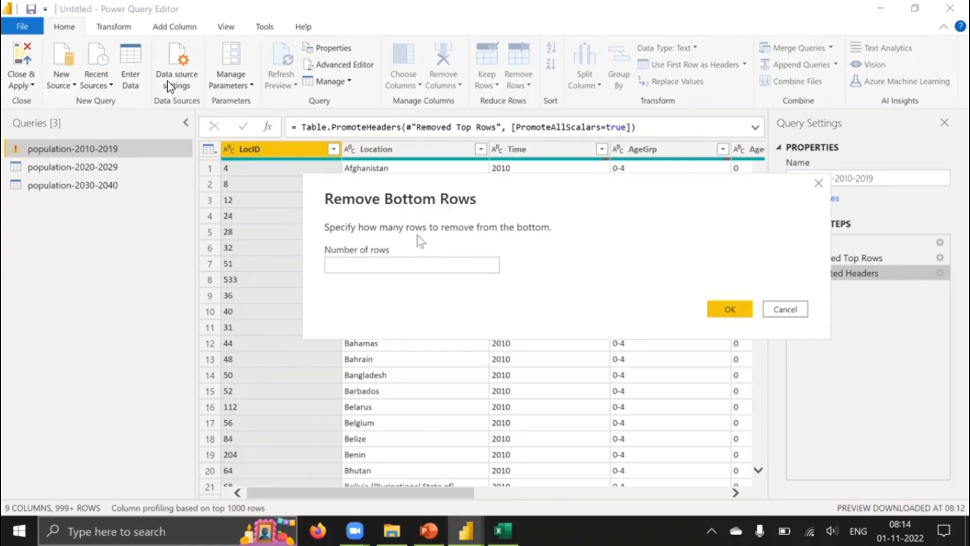
click(410, 263)
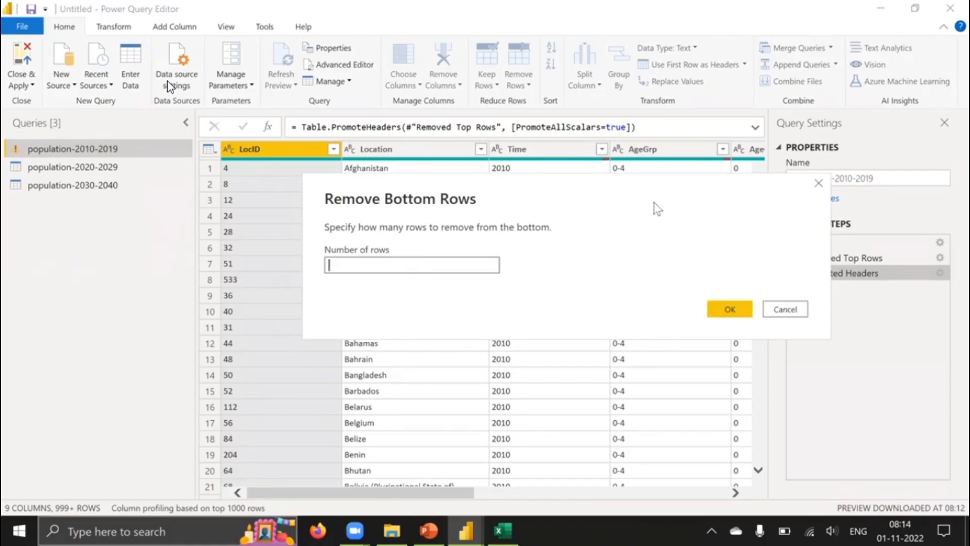
click(785, 309)
scroll(684, 397, down, 20)
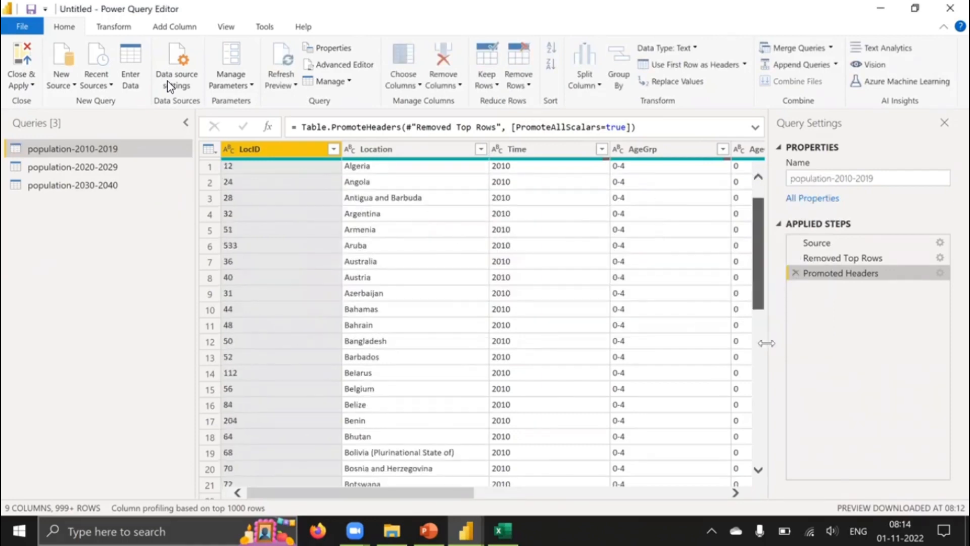
scroll(570, 349, down, 20)
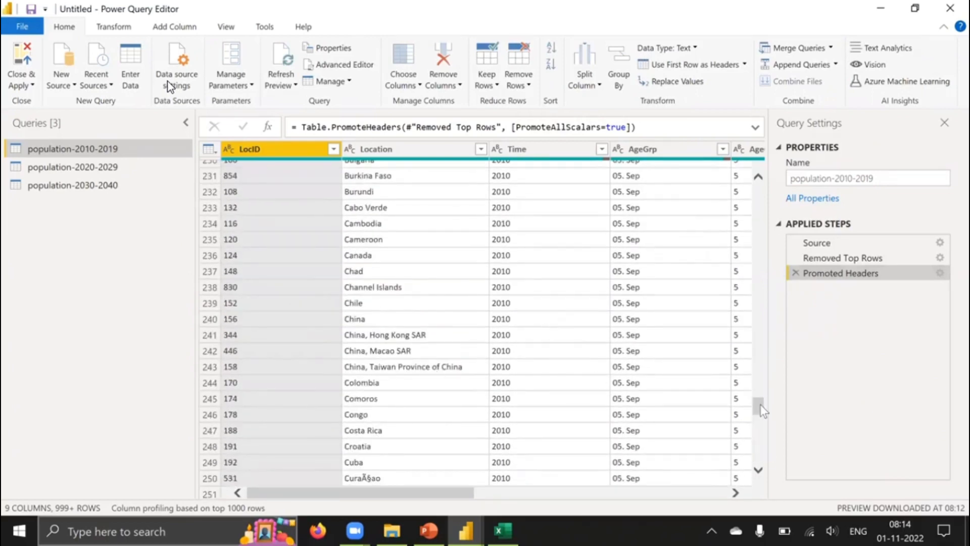
drag(758, 404, 753, 217)
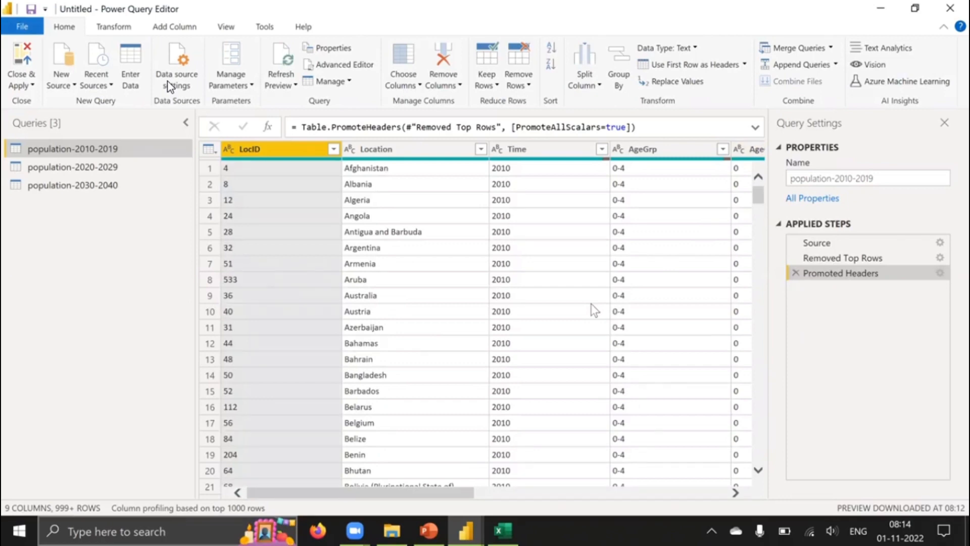
Try removing alternate rows from the population-2010-2019 query, with first row to remove 1, rows to remove 2 and rows to keep 1.
click(517, 86)
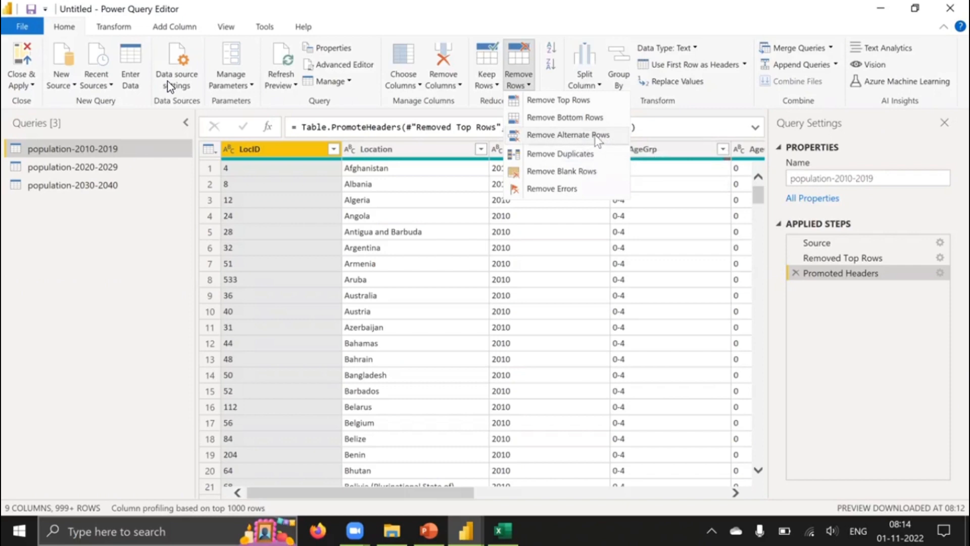
click(598, 139)
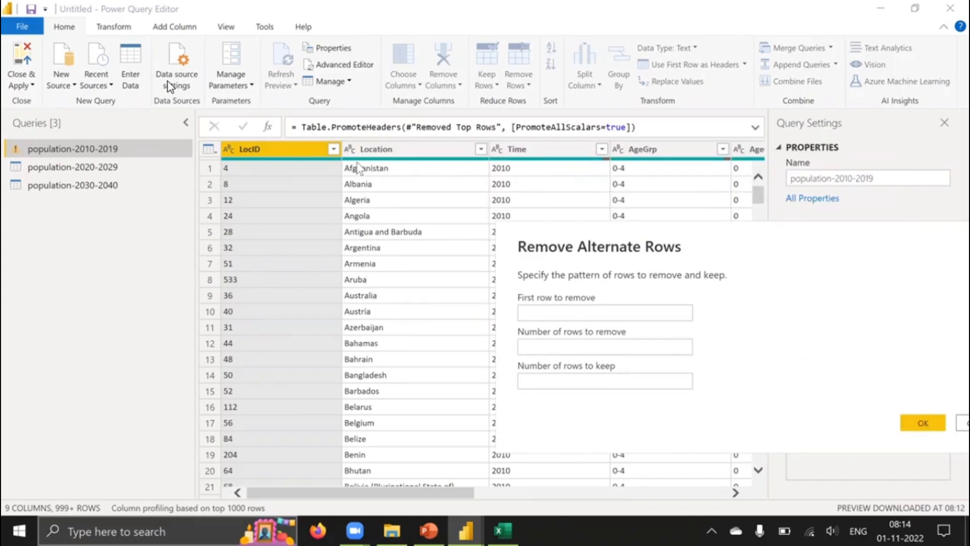
click(596, 311)
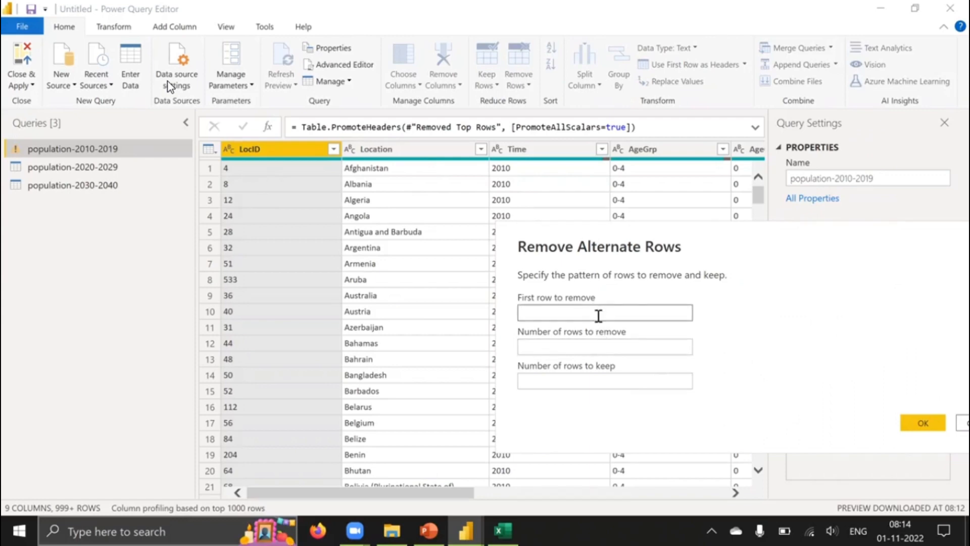
text(1)
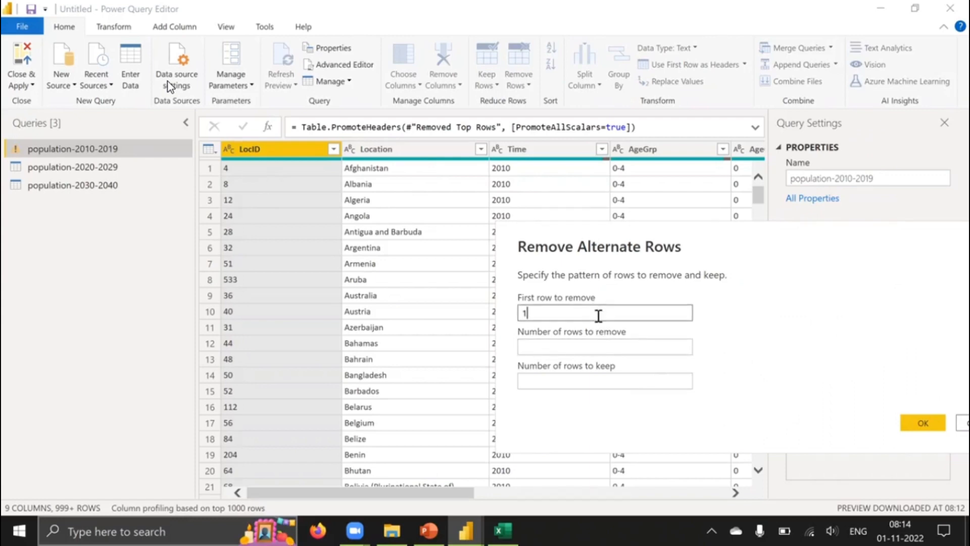
click(589, 347)
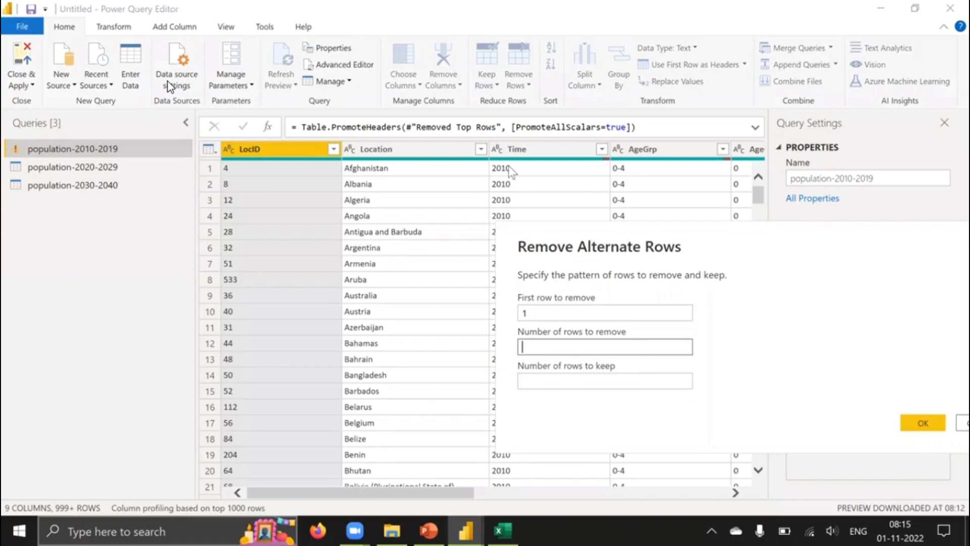
text(2)
click(593, 381)
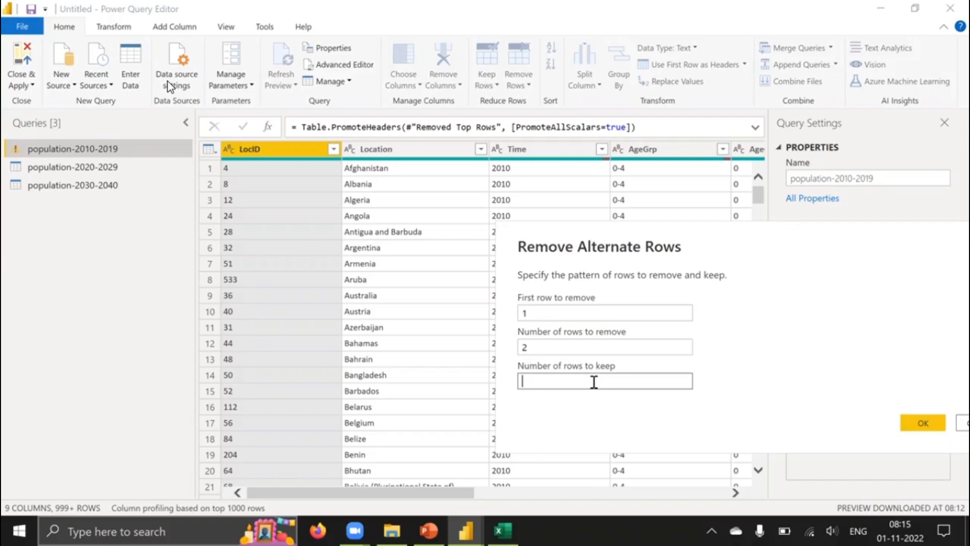
text(1)
drag(632, 250, 656, 260)
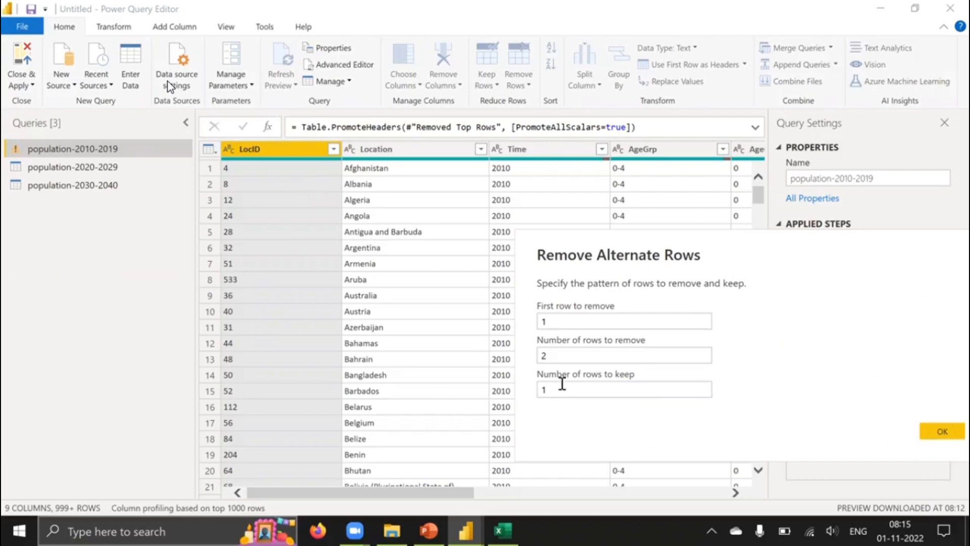
drag(561, 360, 522, 360)
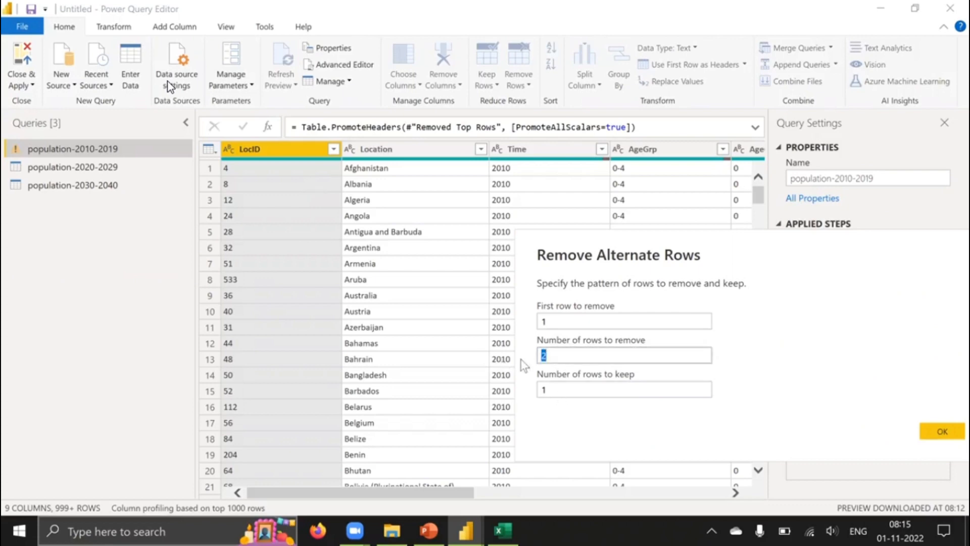
click(547, 359)
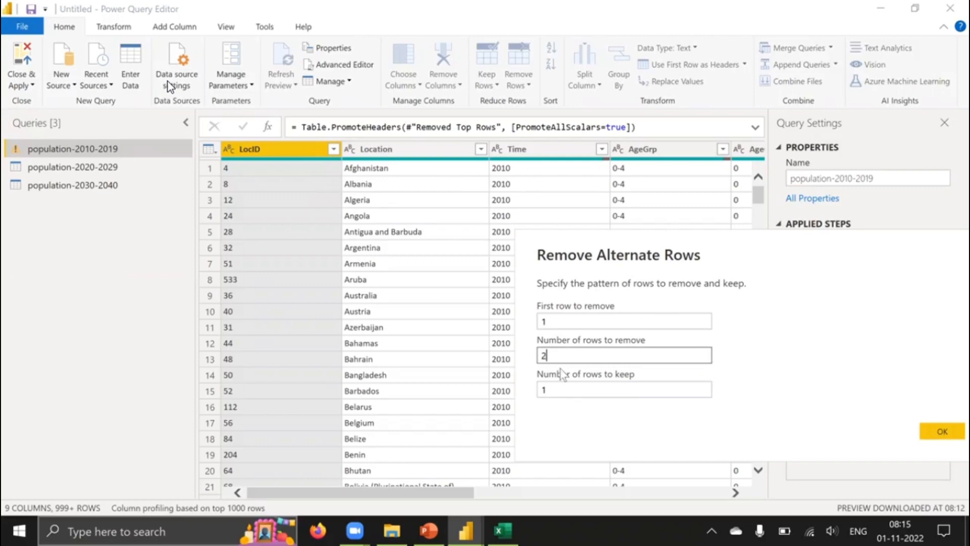
click(568, 386)
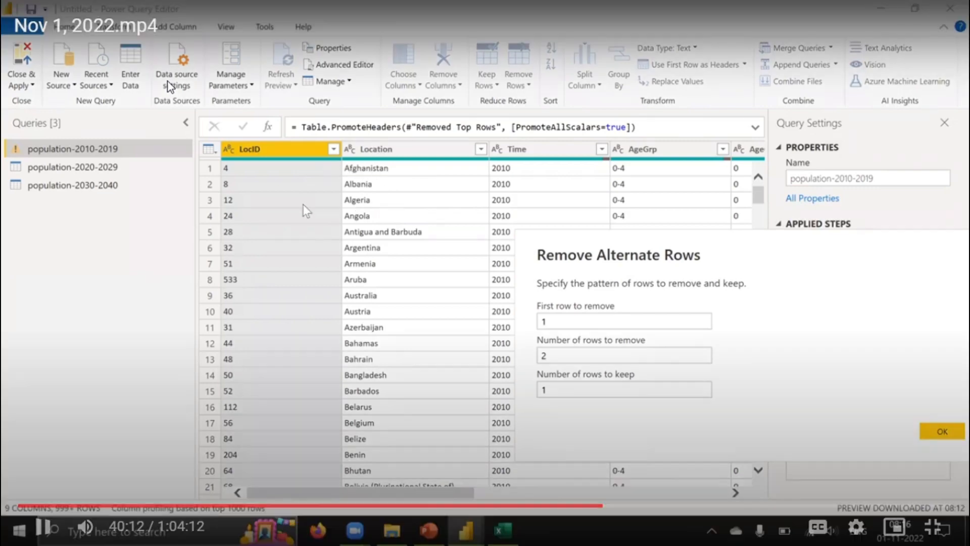
click(168, 81)
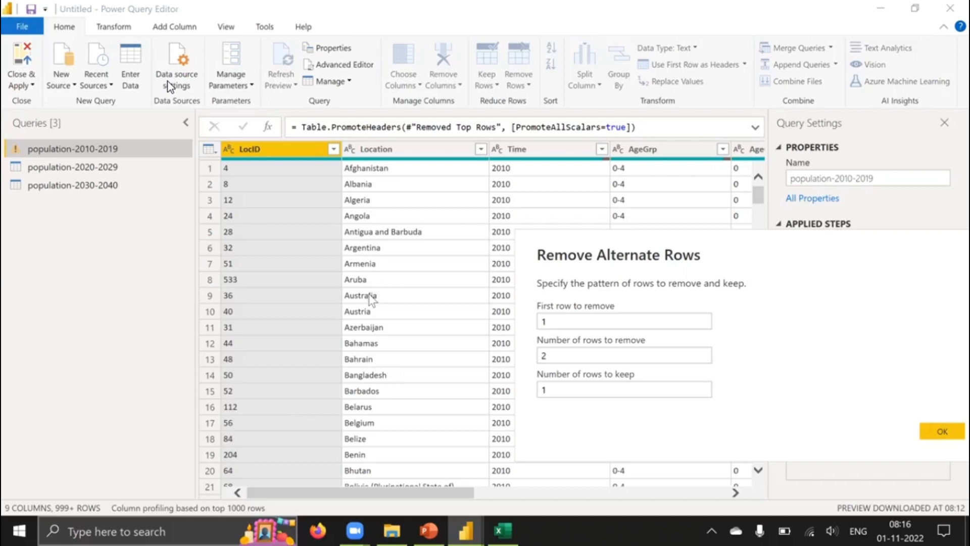
click(944, 431)
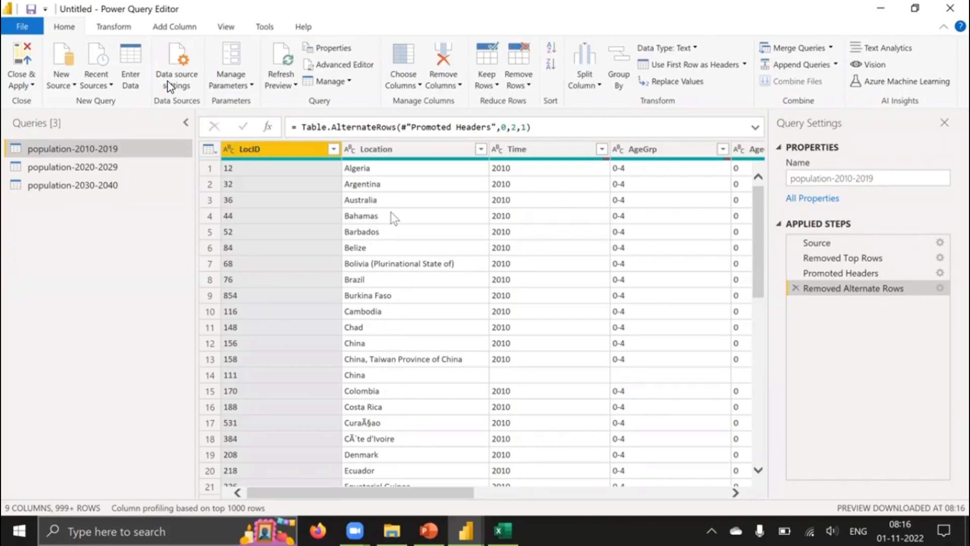
Delete the alternate-row removal from the applied steps of the population-2010-2019 query.
click(518, 80)
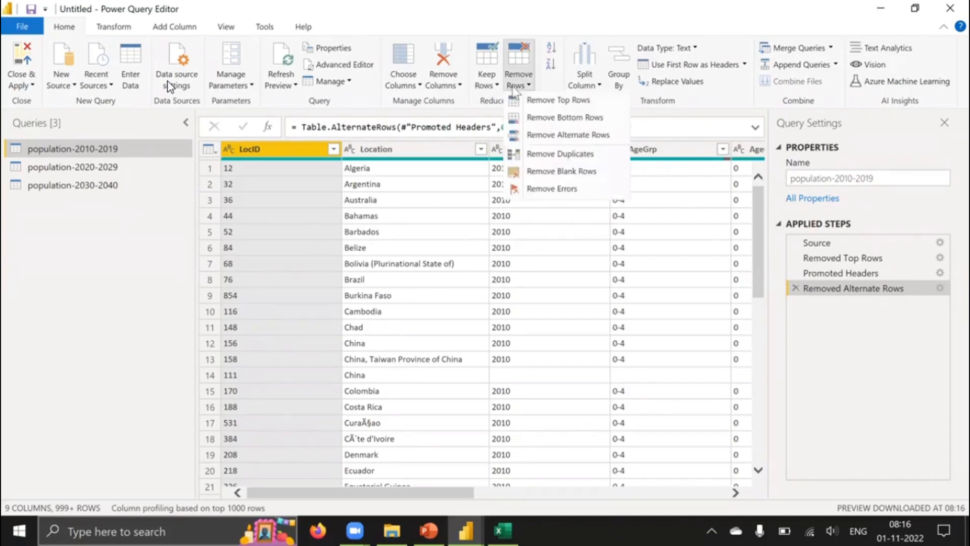
click(594, 136)
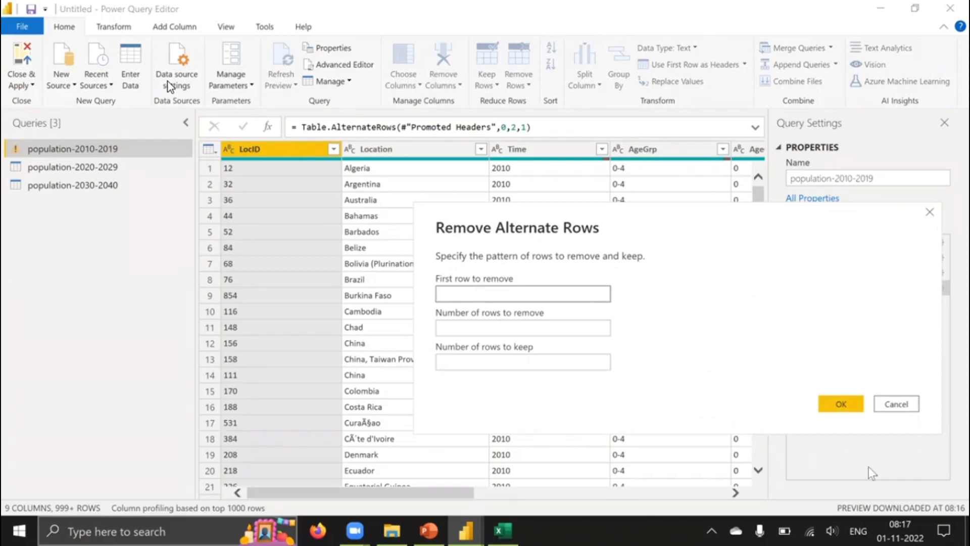
click(885, 404)
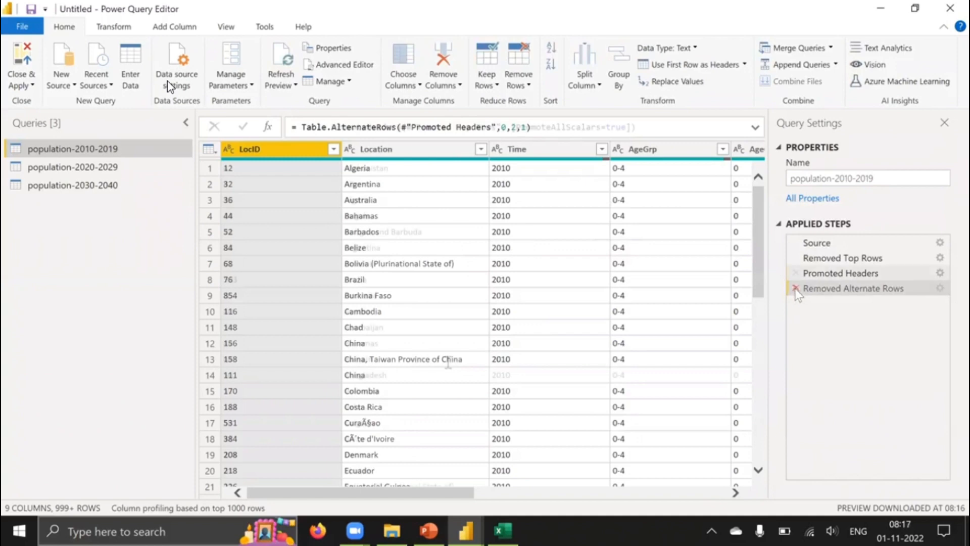
click(796, 288)
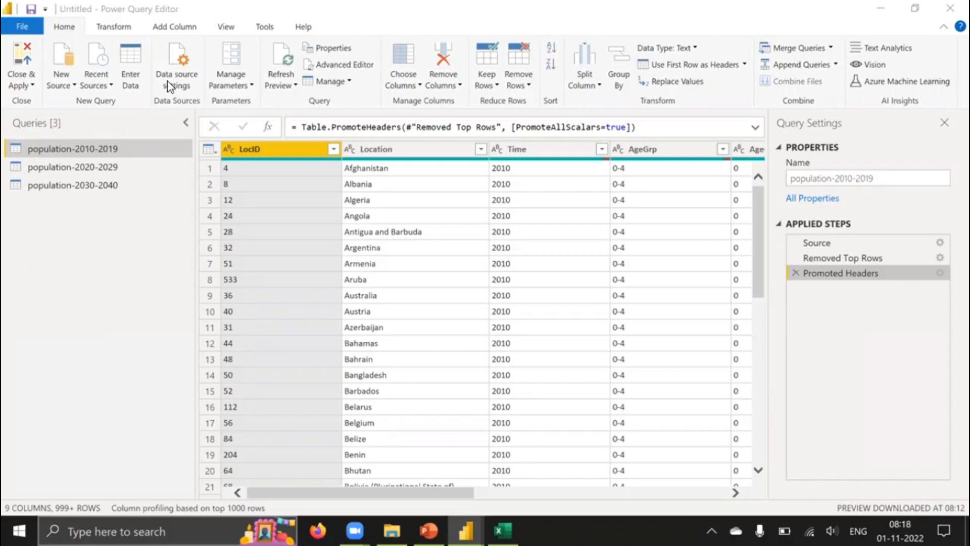
Try keeping only the top 100 rows of the population-2010-2019 query and check the rows down to the last one.
click(623, 138)
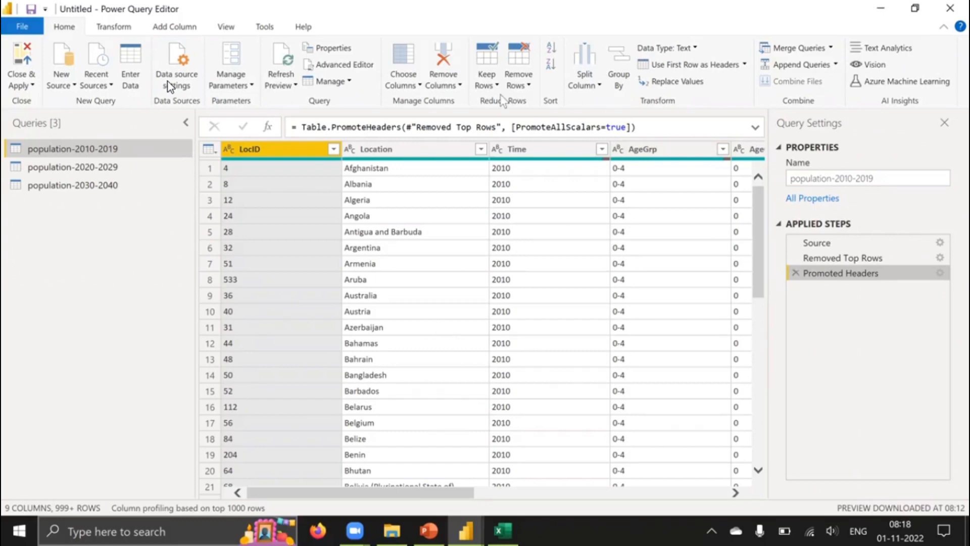
click(519, 81)
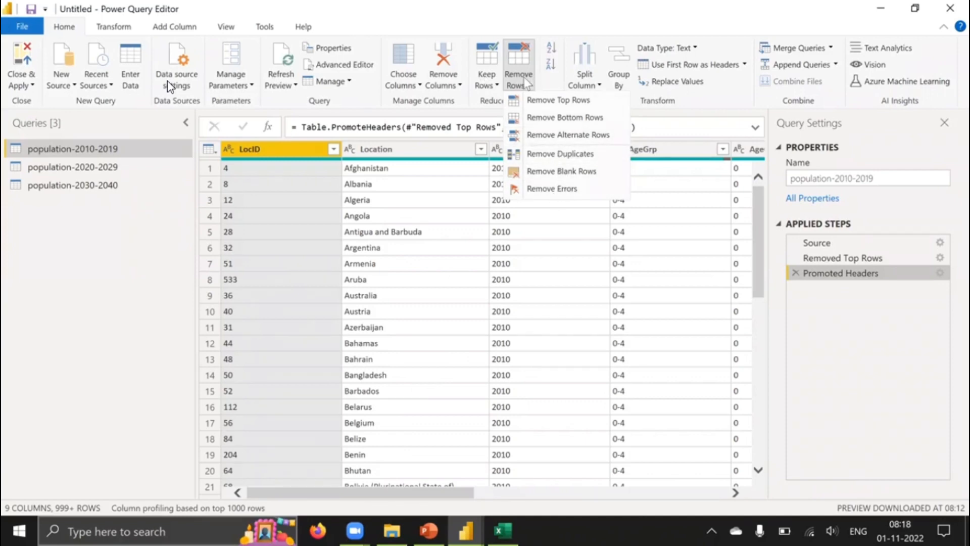
click(486, 87)
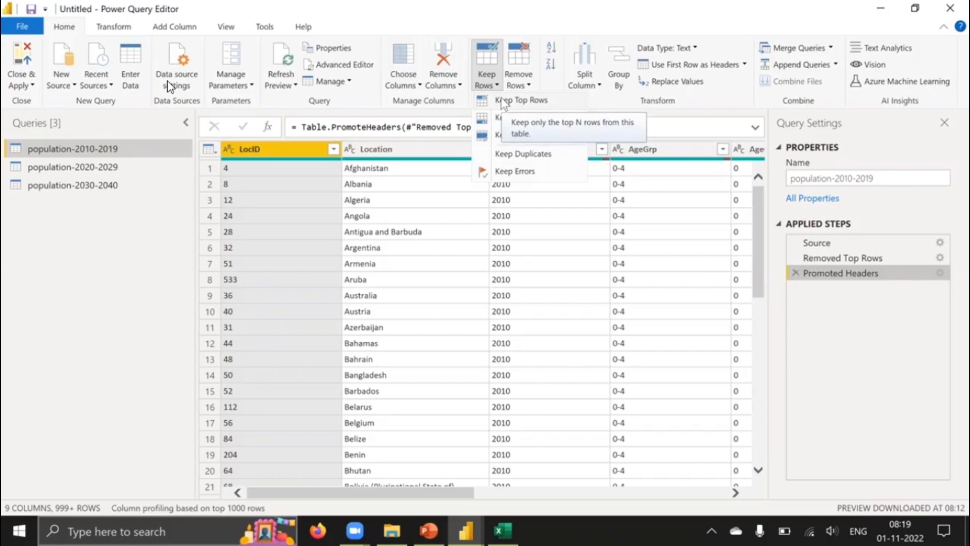
click(503, 102)
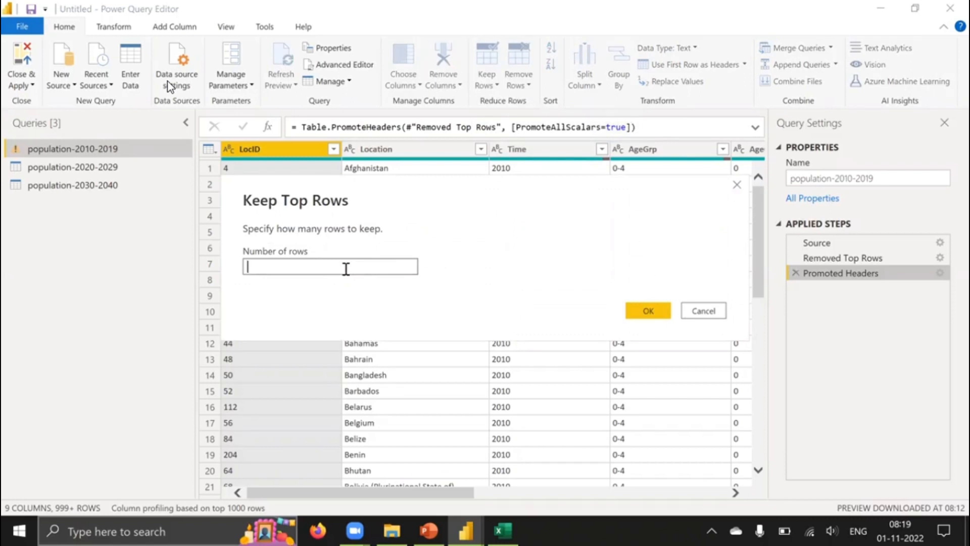
text(100)
click(649, 313)
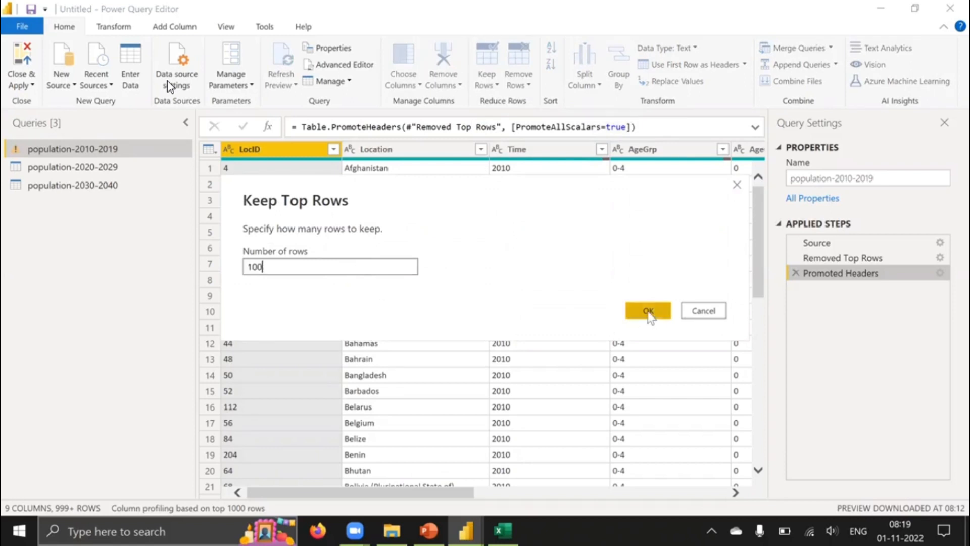
scroll(588, 321, down, 1)
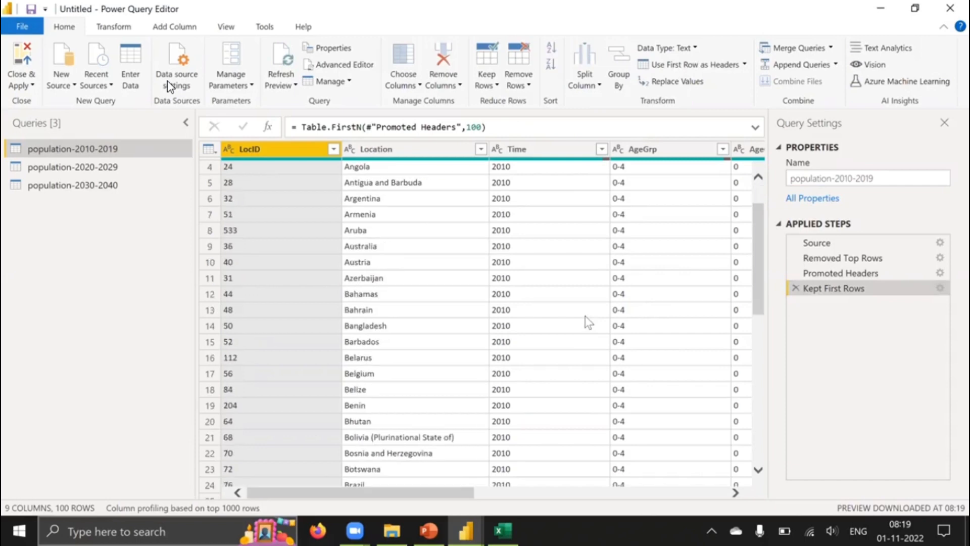
scroll(581, 303, down, 20)
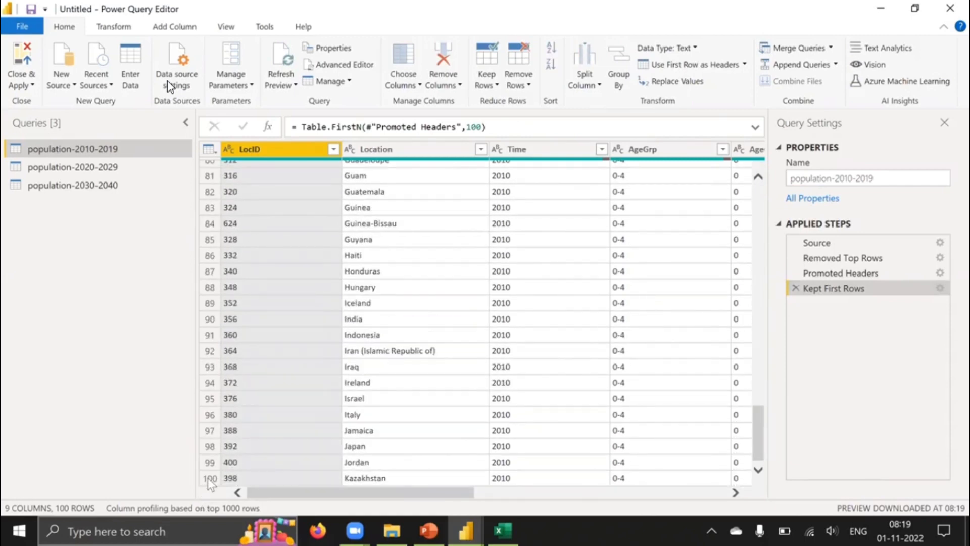
scroll(453, 383, up, 10)
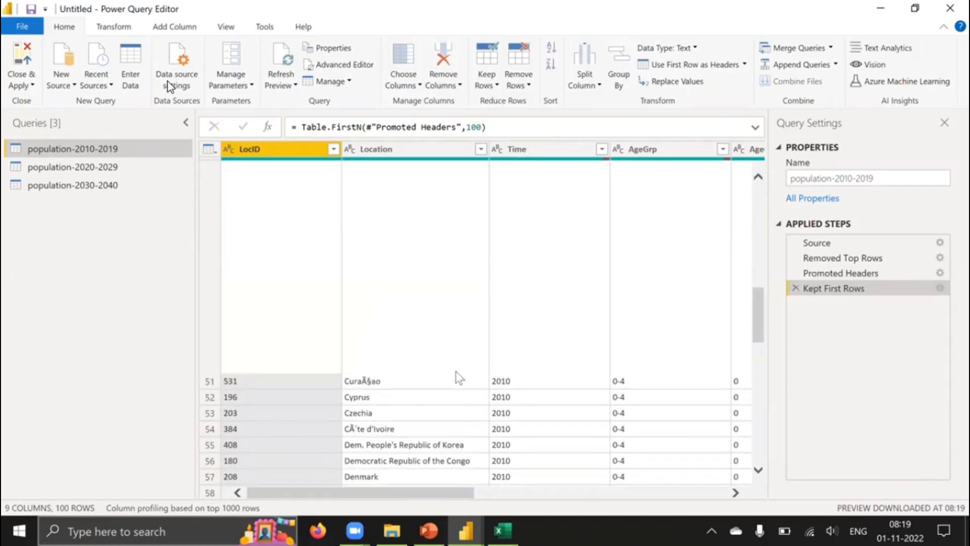
scroll(458, 377, up, 15)
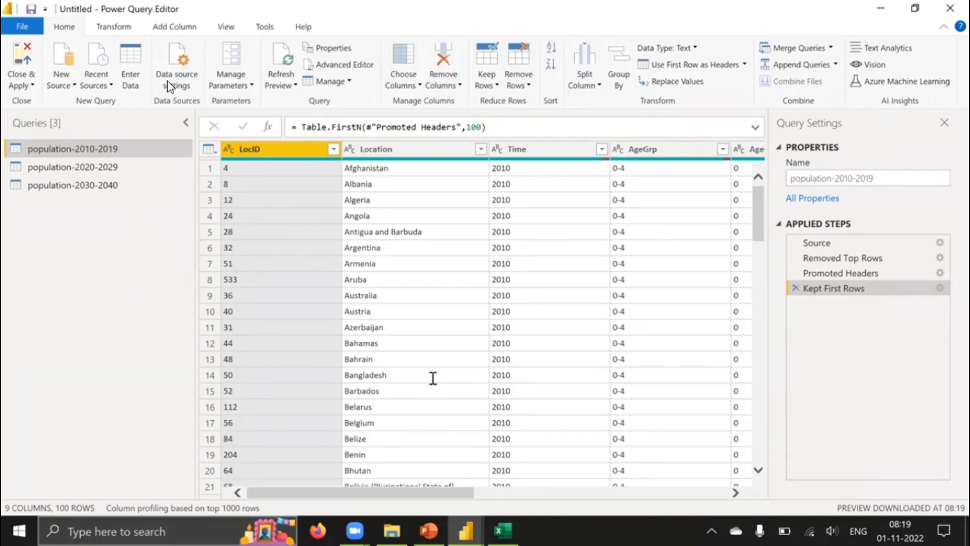
Delete the applied step that keeps only the top 100 rows of the population-2010-2019 query.
click(487, 86)
click(519, 83)
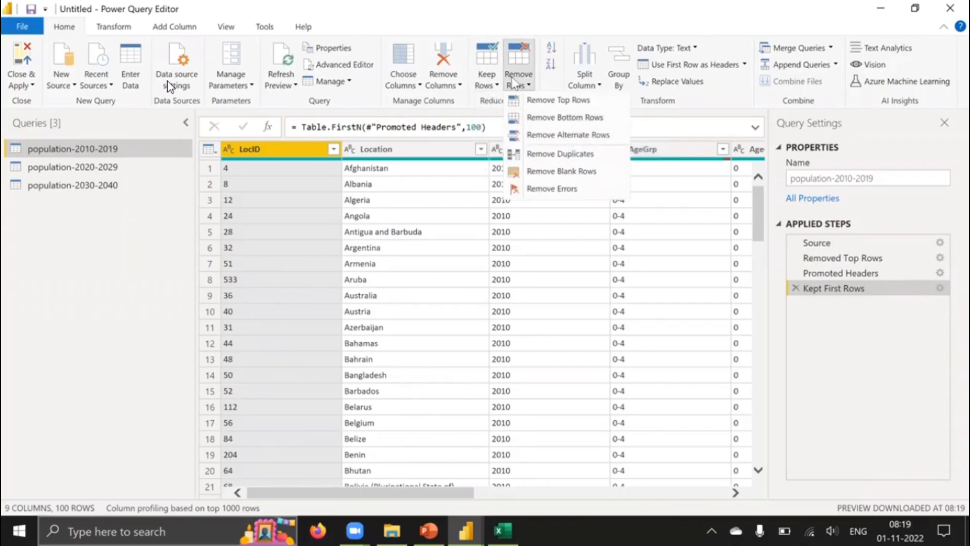
click(490, 83)
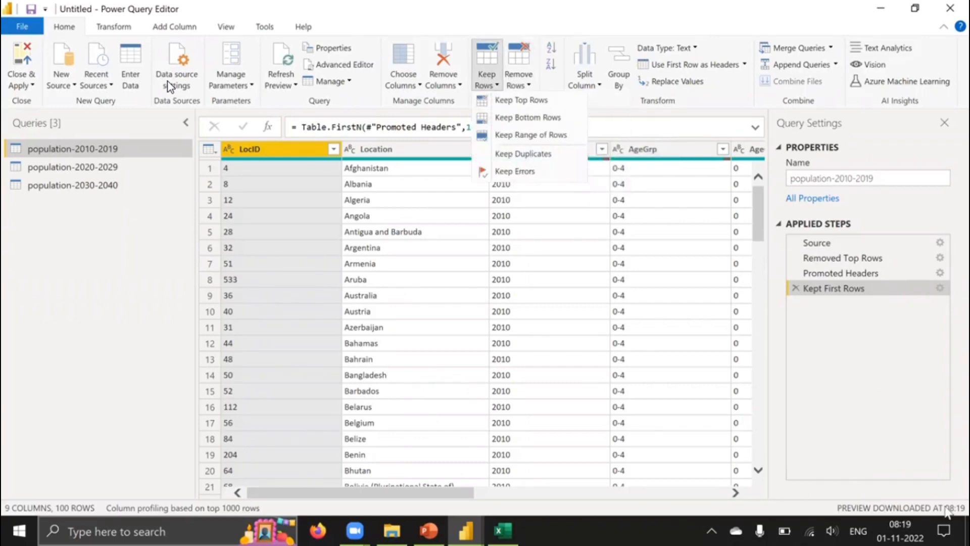
click(796, 288)
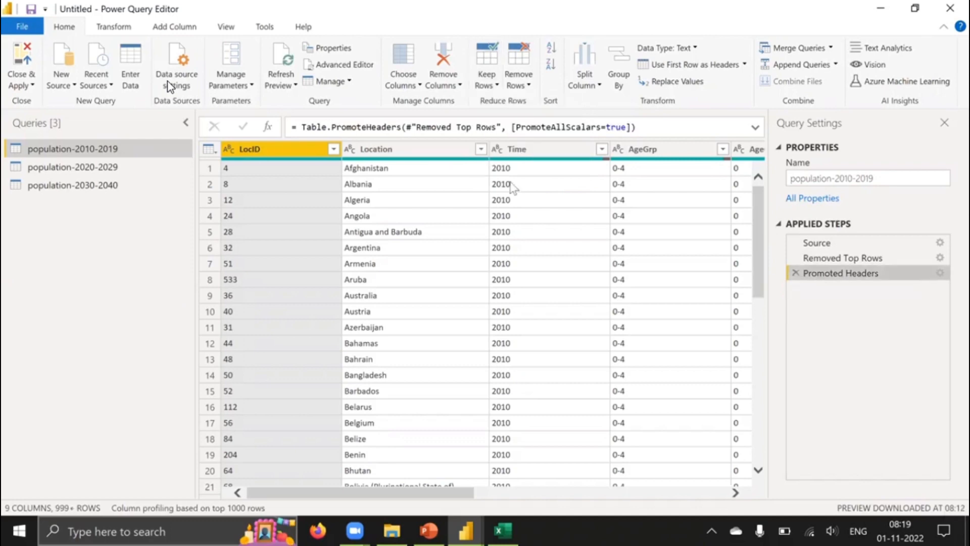
click(487, 80)
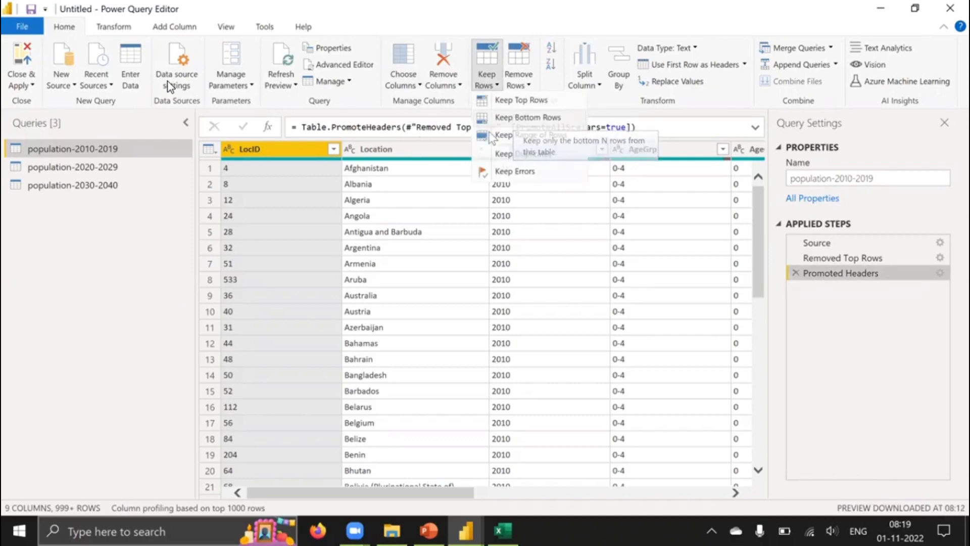
click(517, 121)
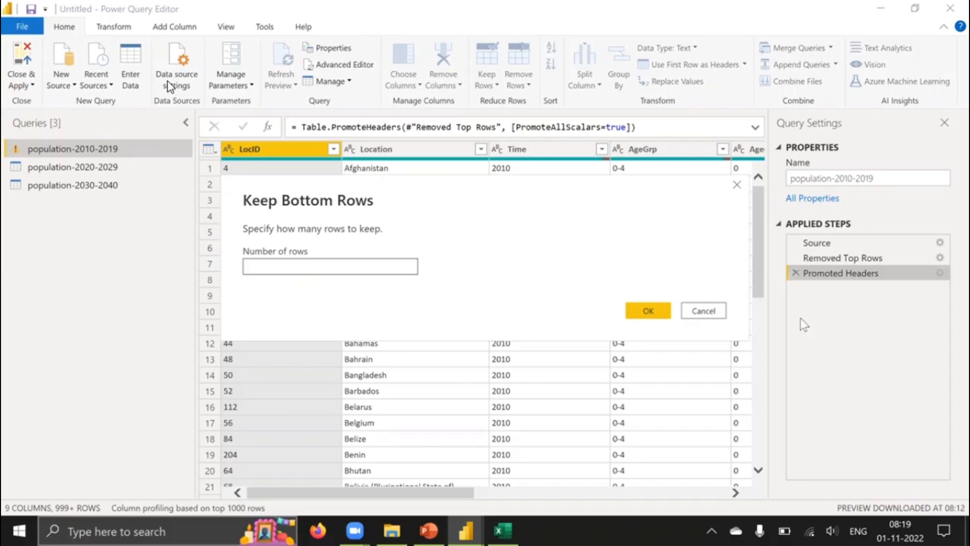
click(704, 310)
Try keeping only a range of rows in the population-2010-2019 query, with first row 1 and number of rows 10.
click(480, 90)
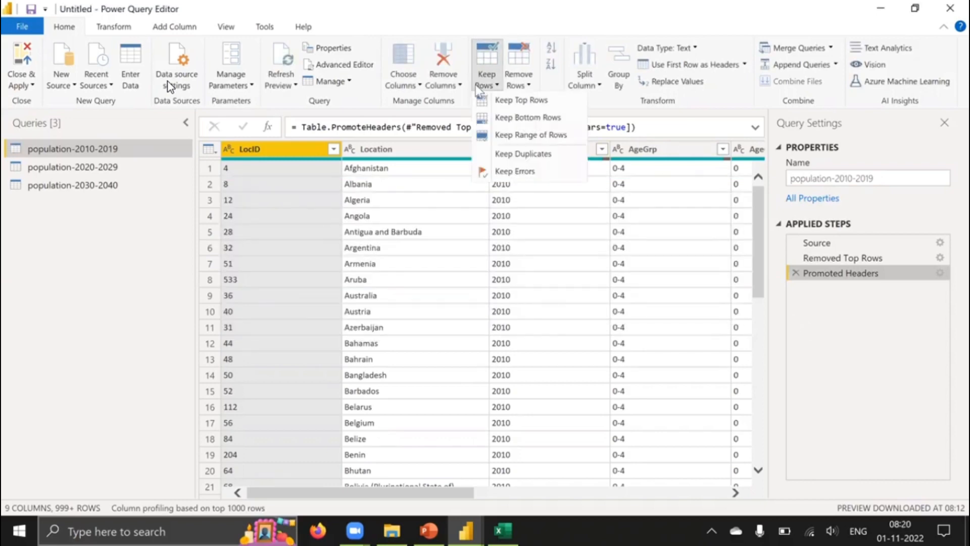
click(537, 135)
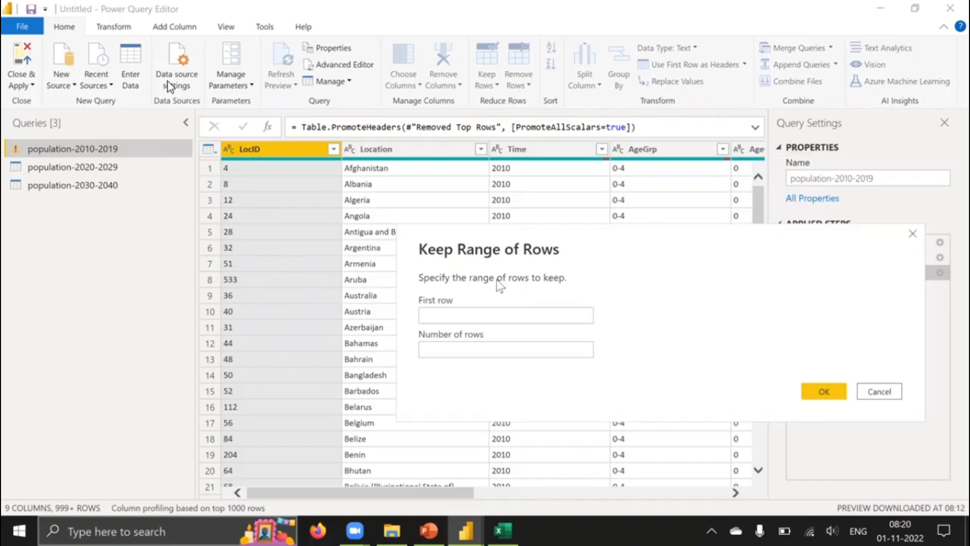
click(471, 314)
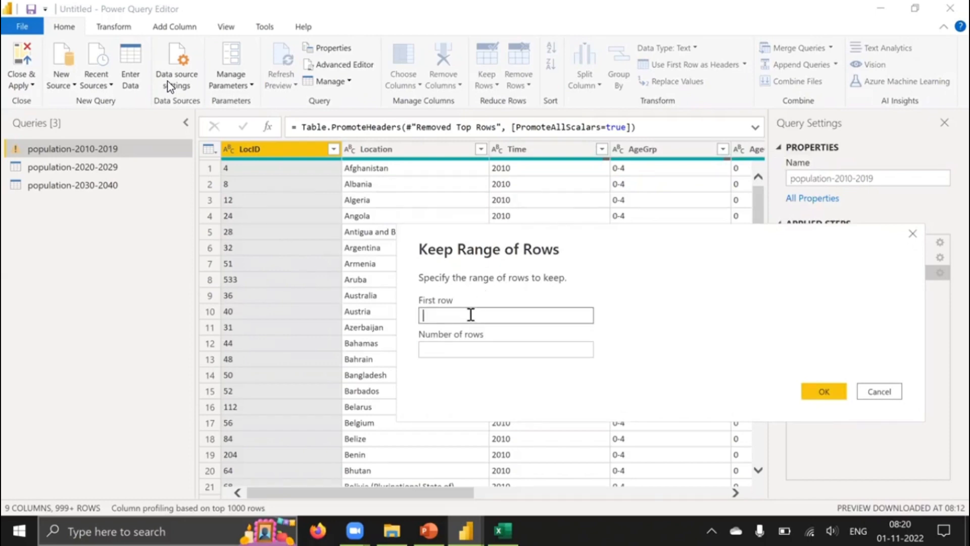
text(1)
click(466, 349)
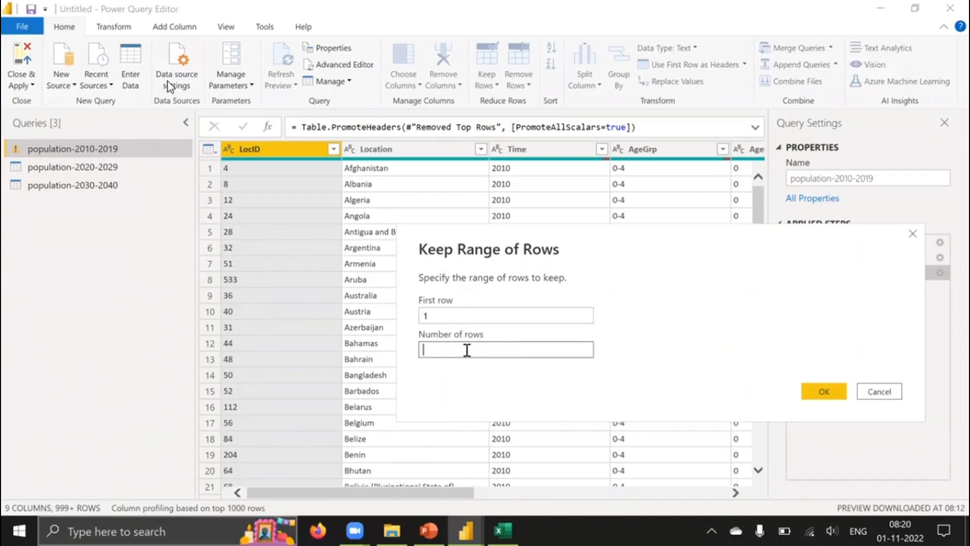
text(10)
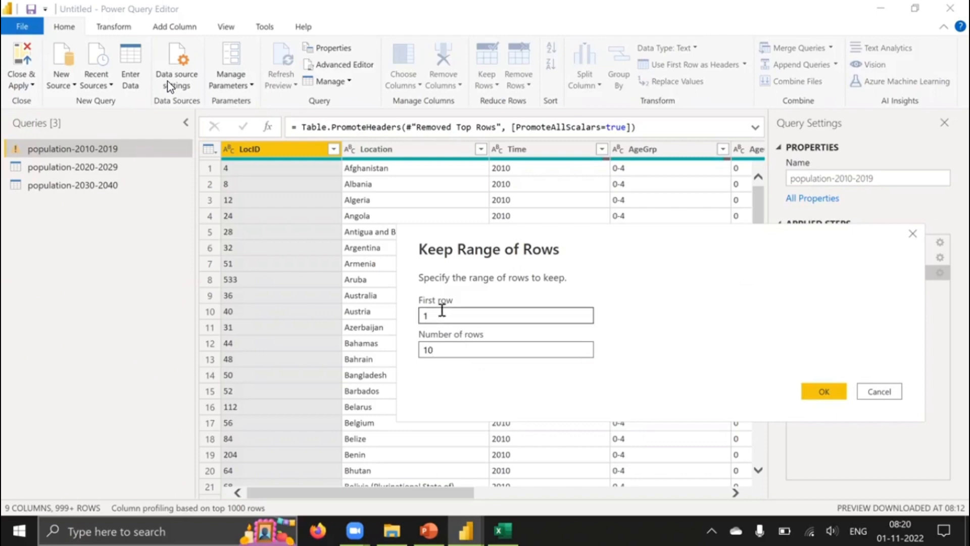
click(828, 390)
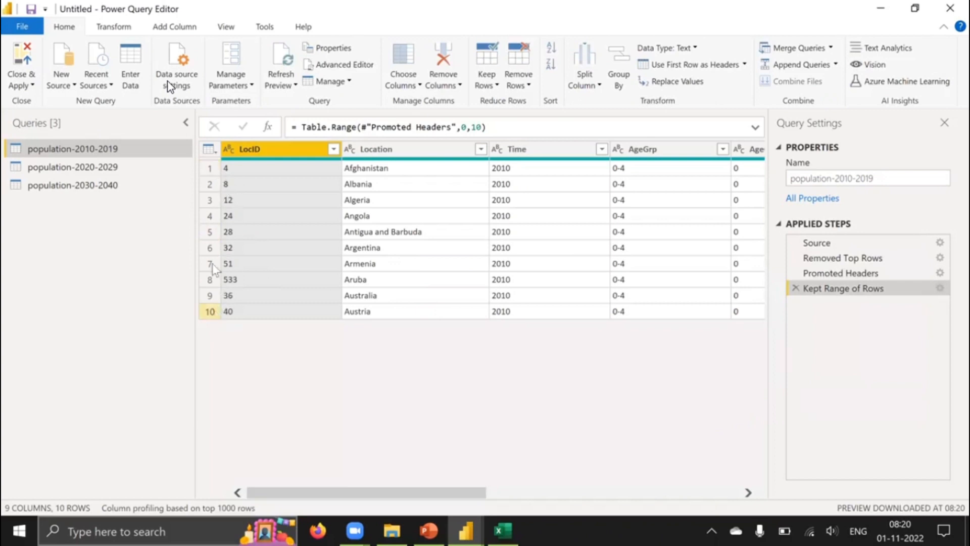
Change the kept range of rows in the population-2010-2019 query to first row 5 and number of rows 5.
click(484, 85)
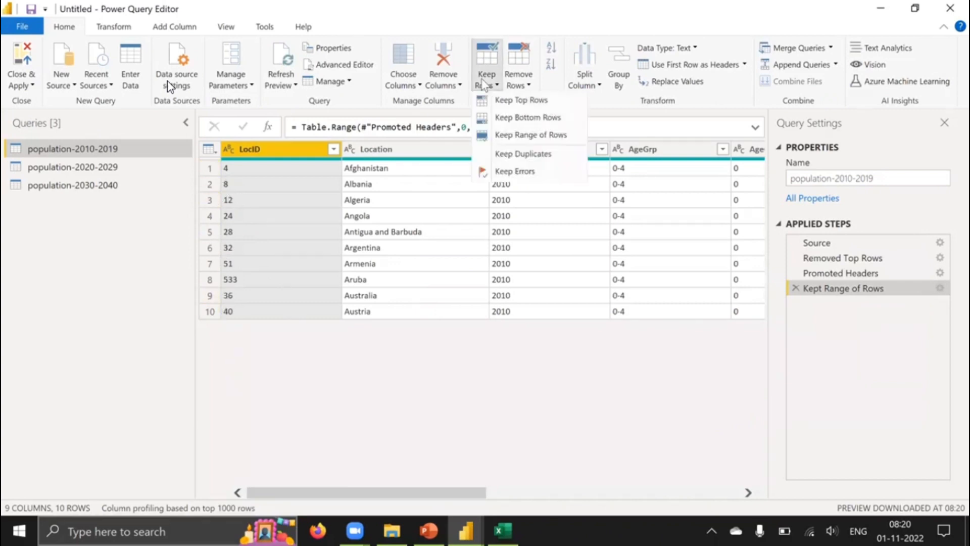
click(519, 135)
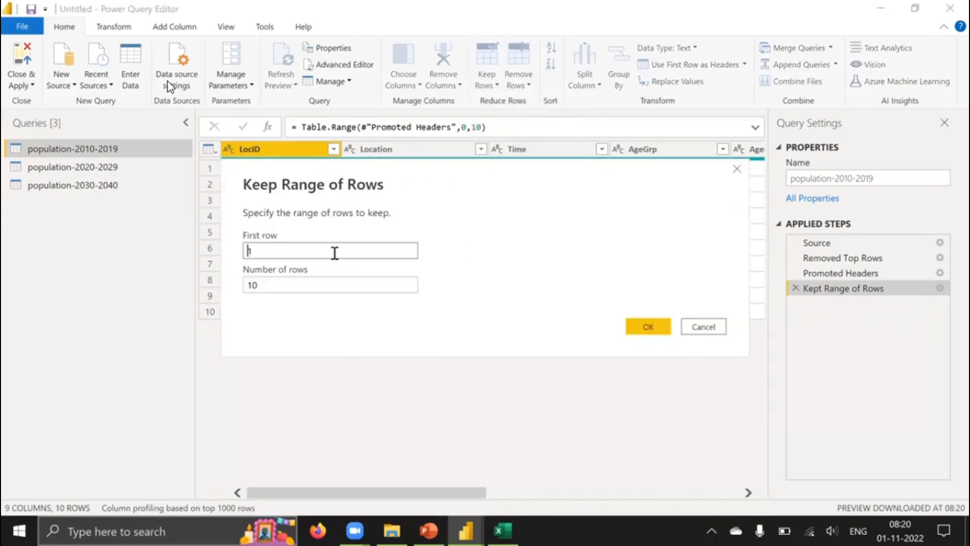
drag(292, 252, 191, 248)
key(BackSpace)
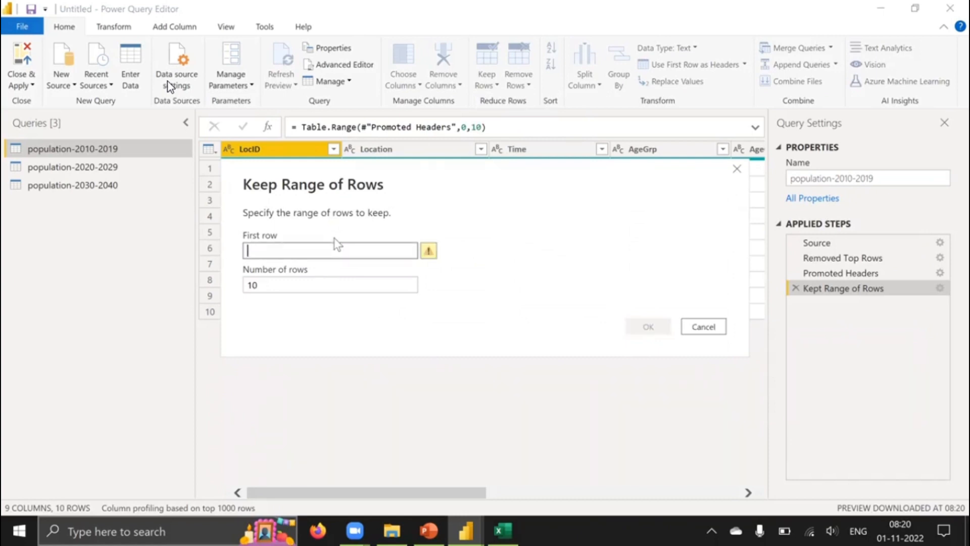
text(5)
drag(262, 285, 190, 283)
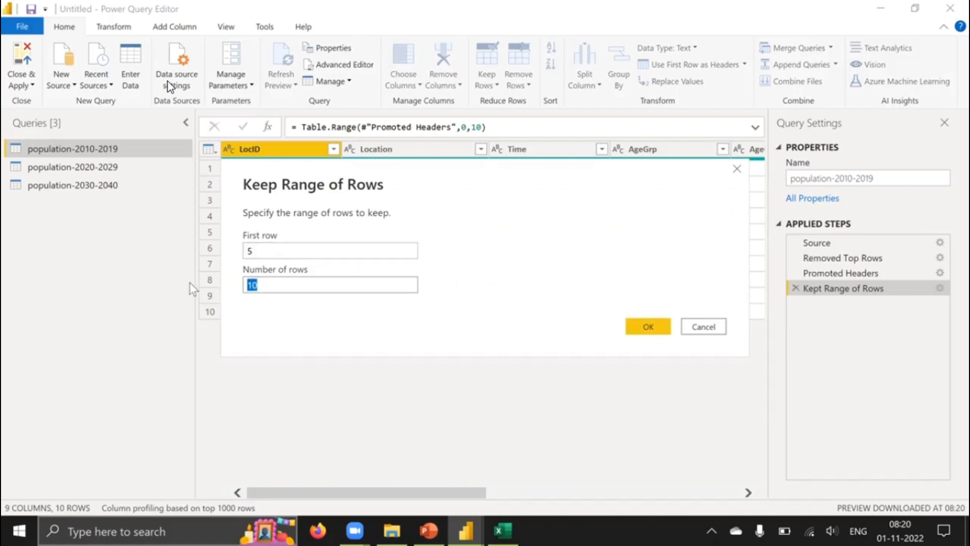
text(5)
click(645, 326)
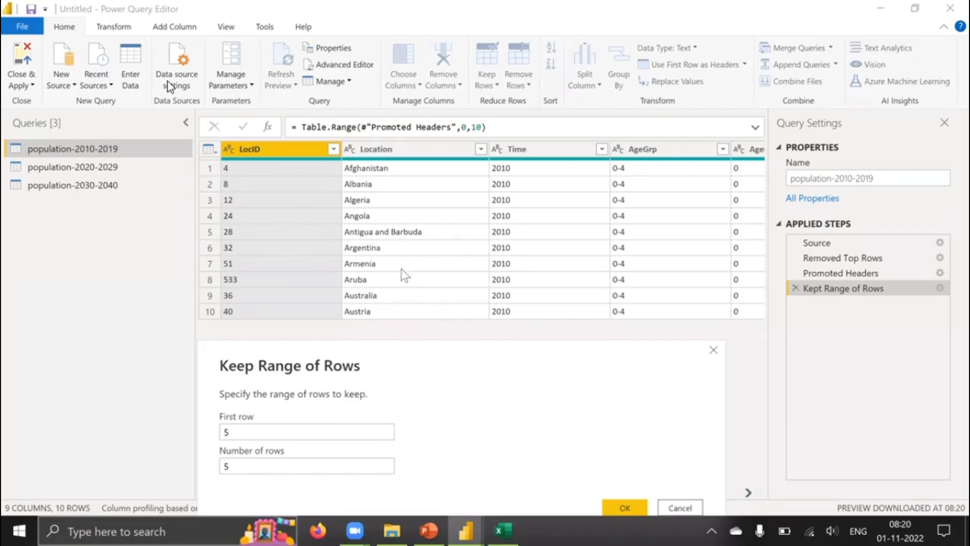
click(624, 508)
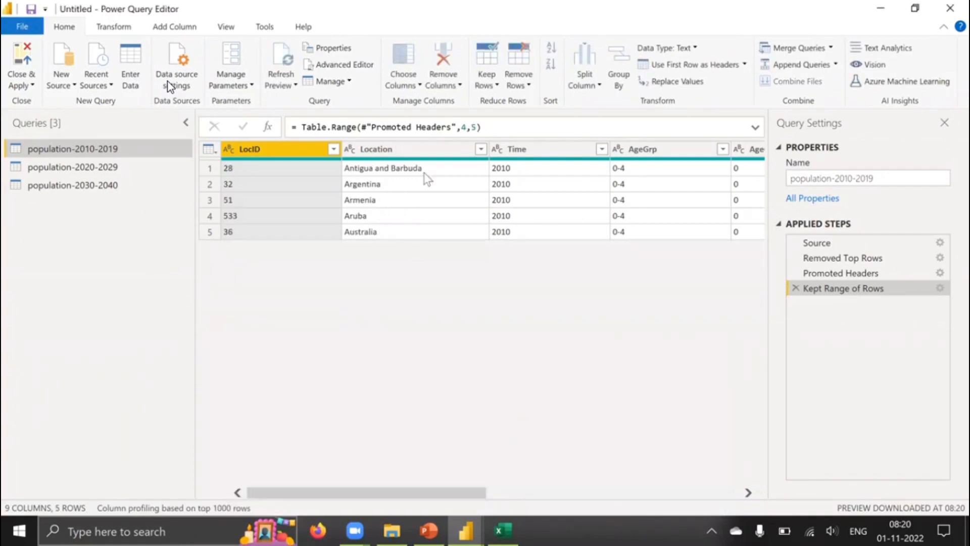
click(487, 86)
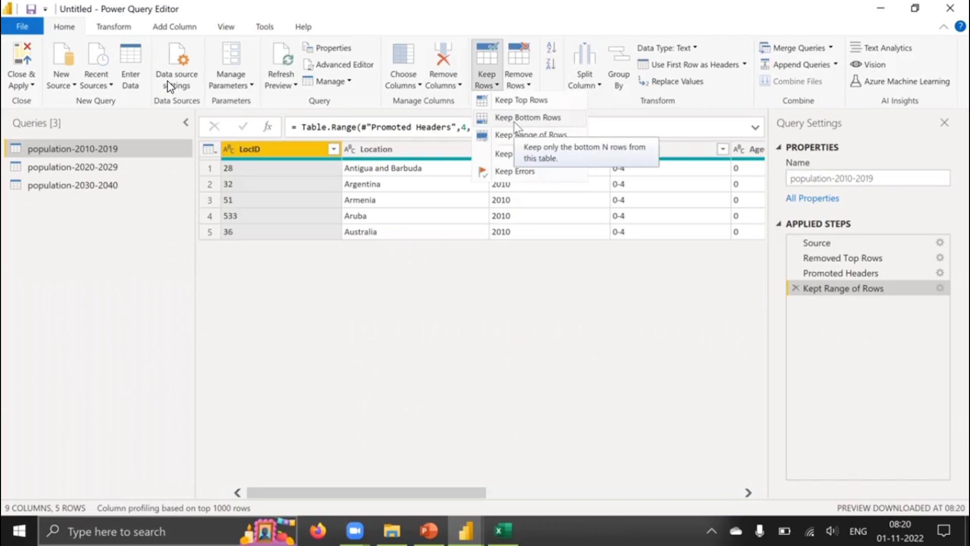
click(519, 85)
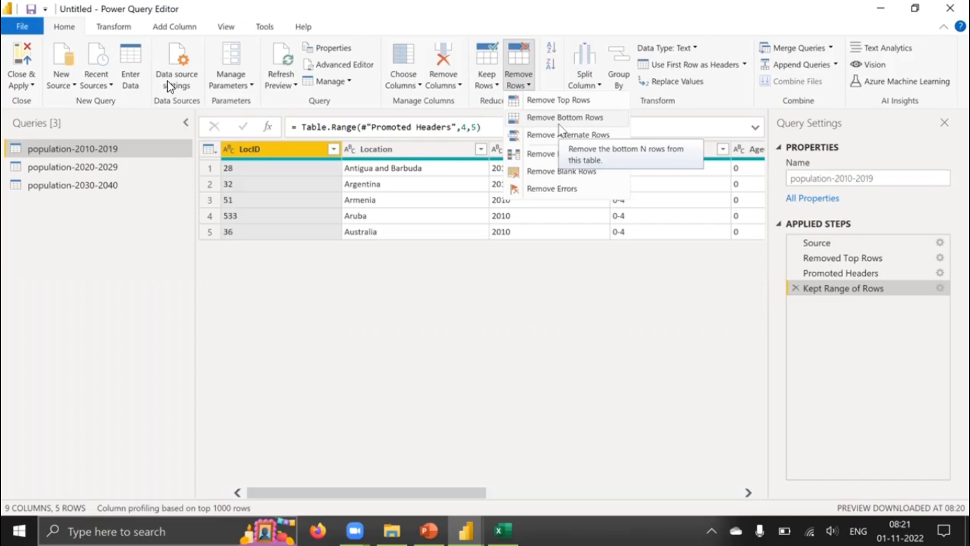
click(484, 86)
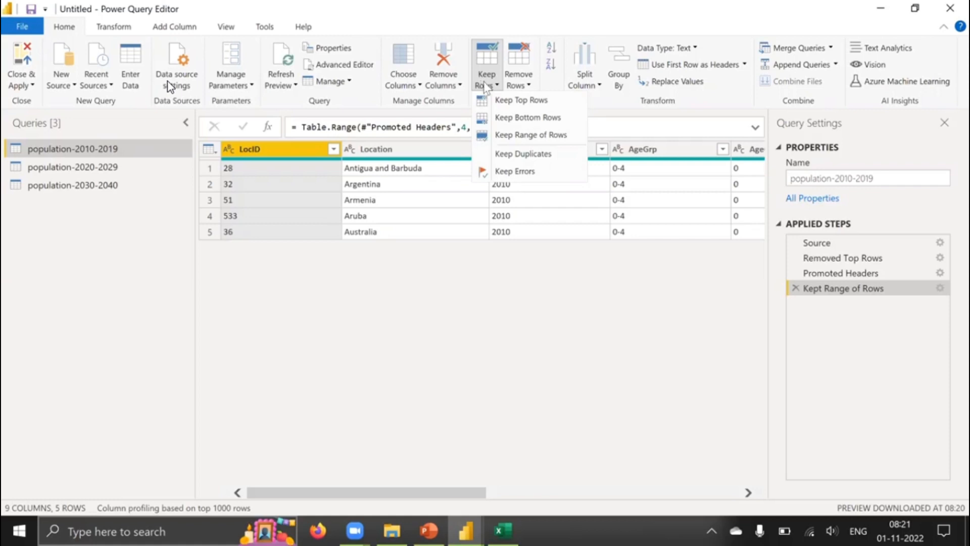
Delete the kept range of rows from the applied steps of the population-2010-2019 query.
click(786, 303)
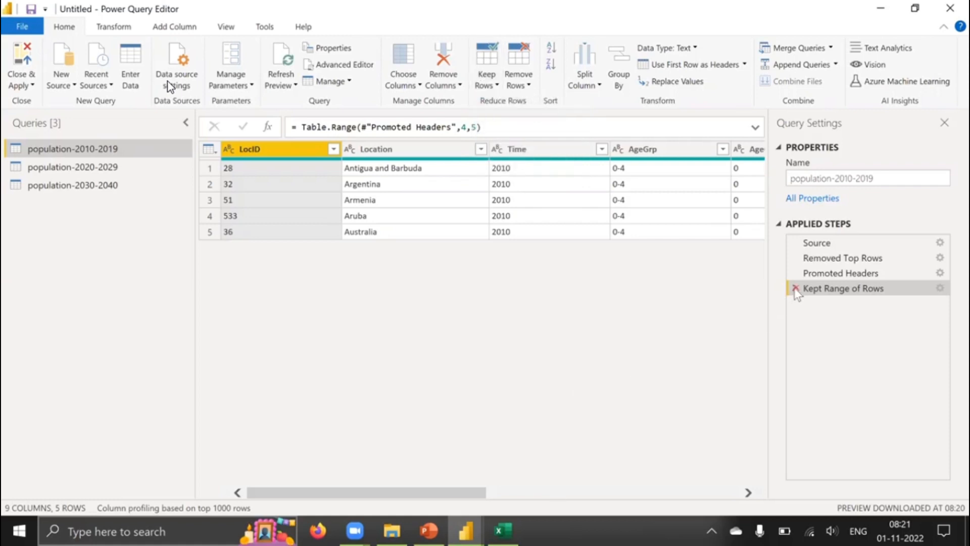
click(795, 288)
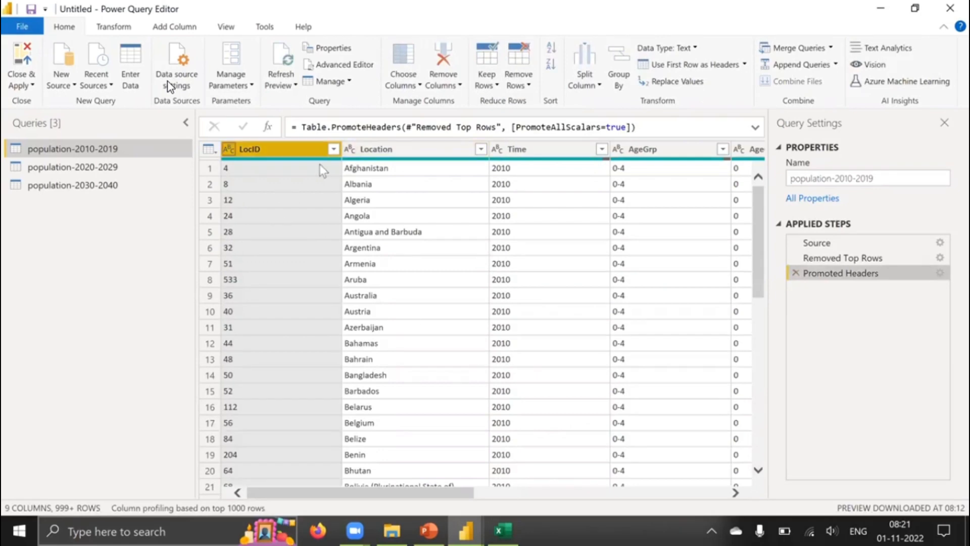
mouse_move(264, 165)
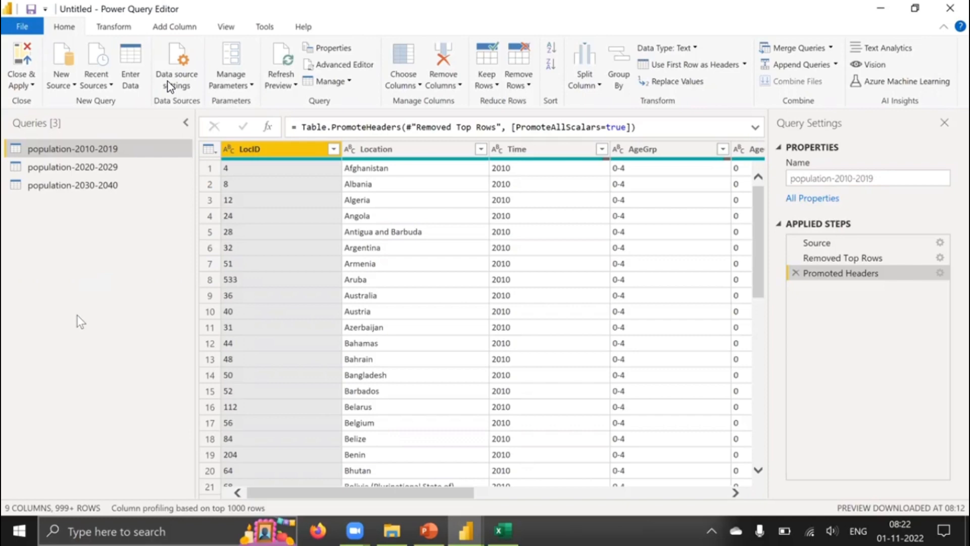
click(486, 81)
click(523, 85)
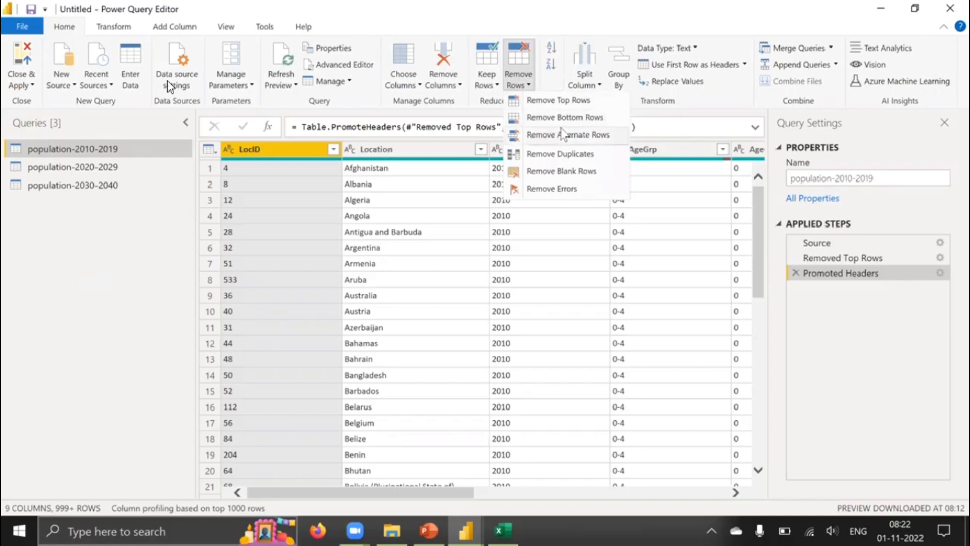
click(484, 84)
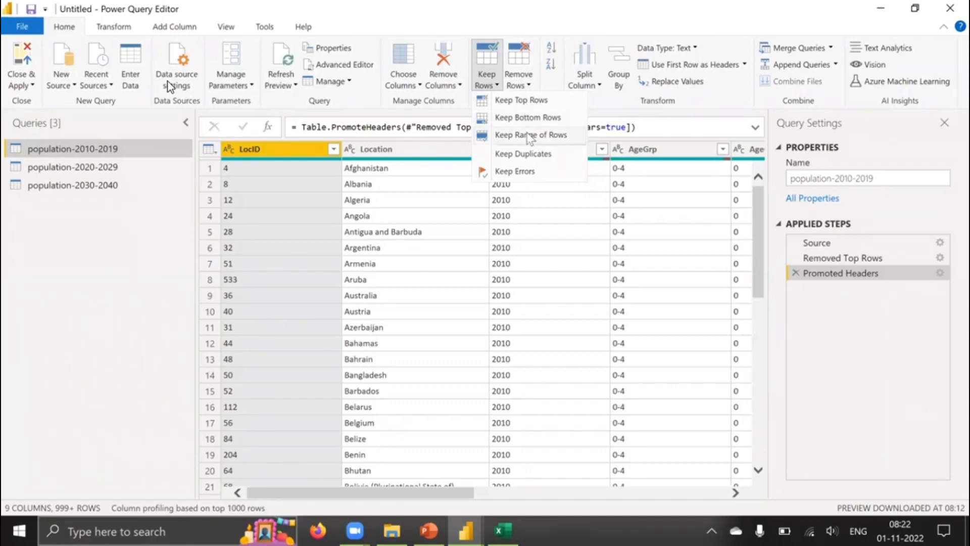
click(117, 269)
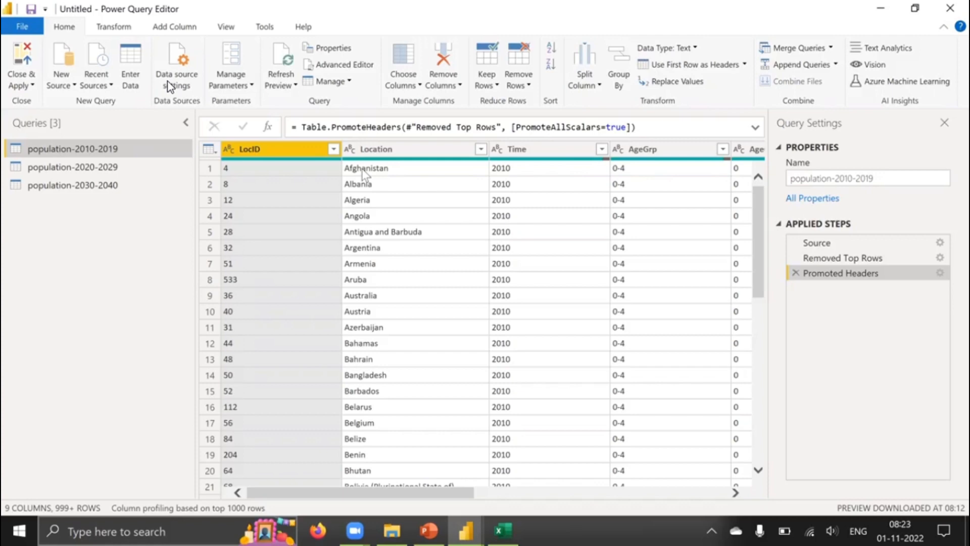
Try reversing the row order of the population-2010-2019 query and delete the resulting applied step.
click(112, 26)
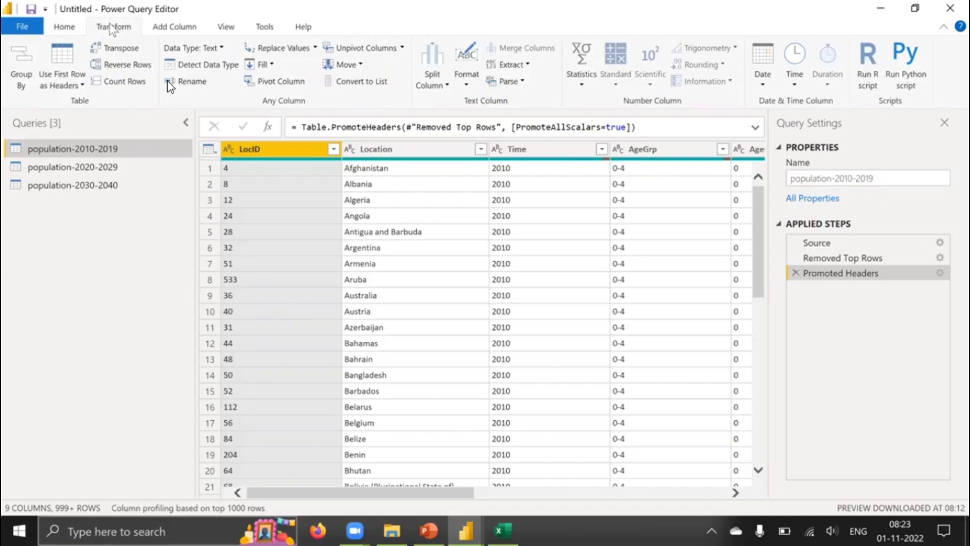
click(121, 65)
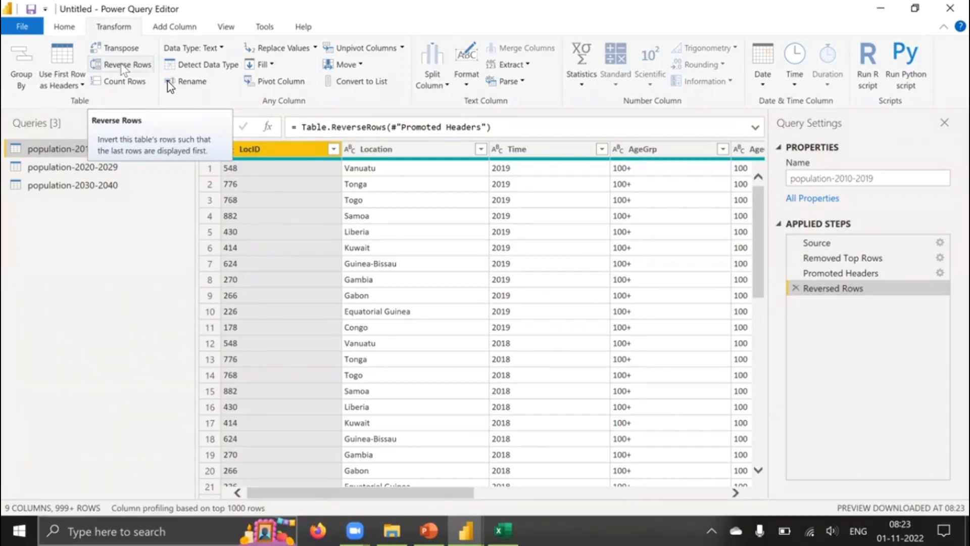
click(796, 290)
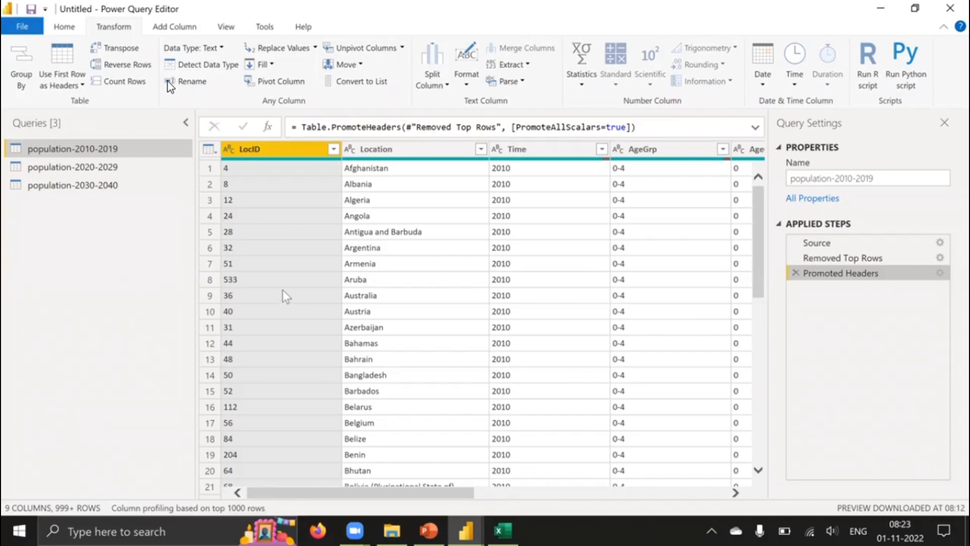
Count the rows of the population-2010-2019 query and delete the row count from its applied steps.
scroll(390, 260, down, 10)
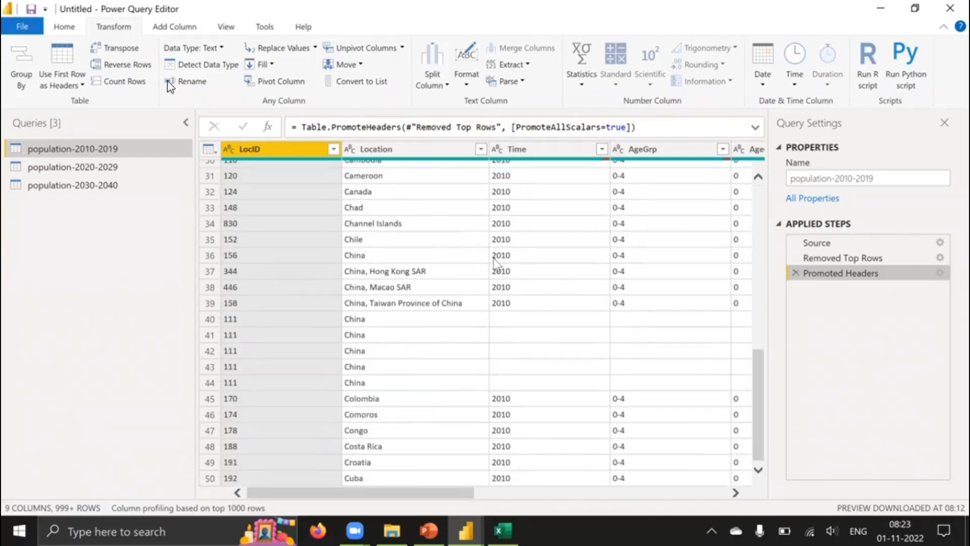
scroll(494, 257, down, 20)
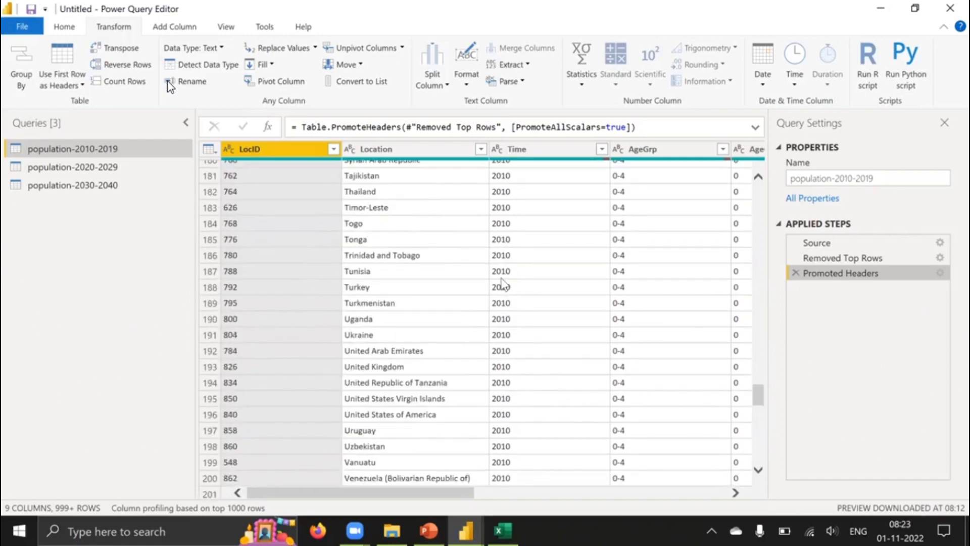
scroll(502, 283, down, 20)
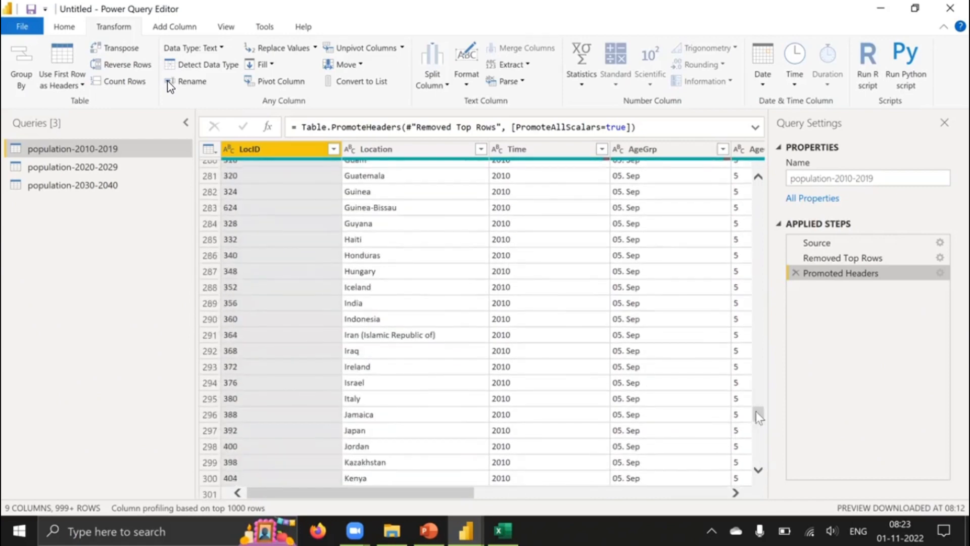
drag(757, 412, 741, 169)
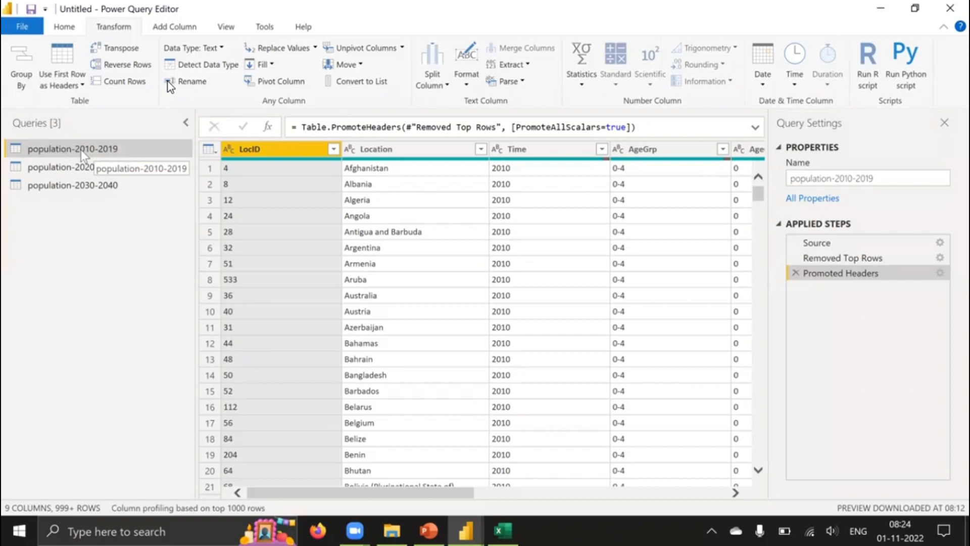
click(118, 81)
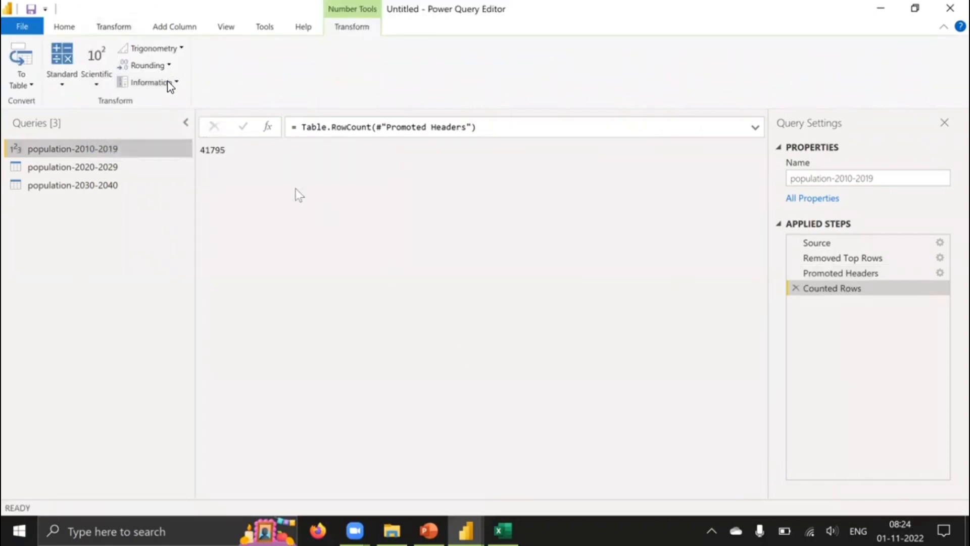
drag(238, 153, 197, 150)
click(232, 150)
click(232, 151)
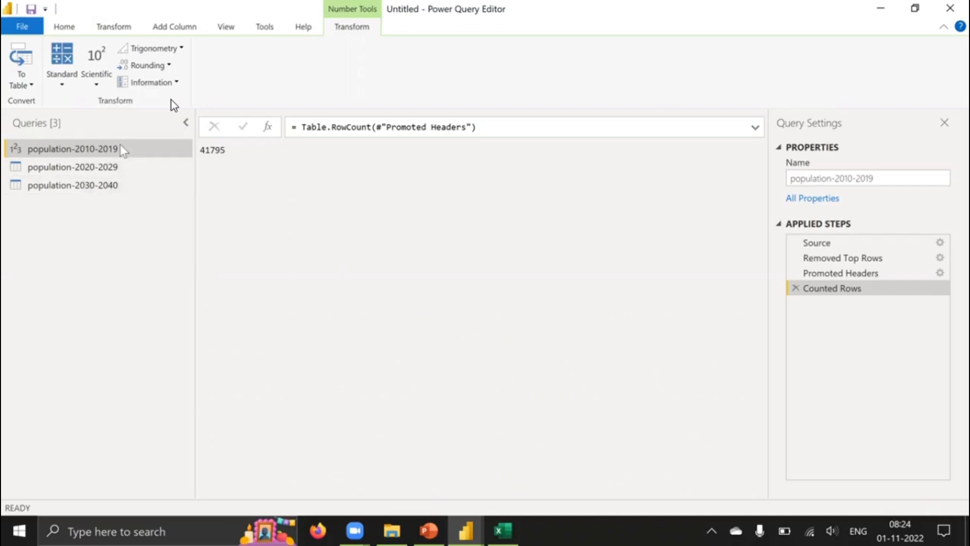
click(796, 288)
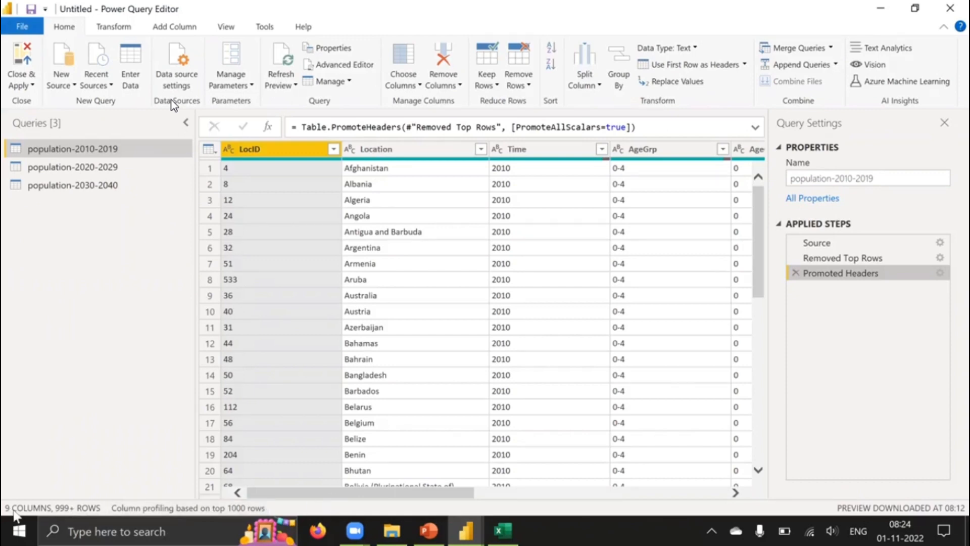
drag(437, 494, 399, 465)
drag(471, 492, 720, 483)
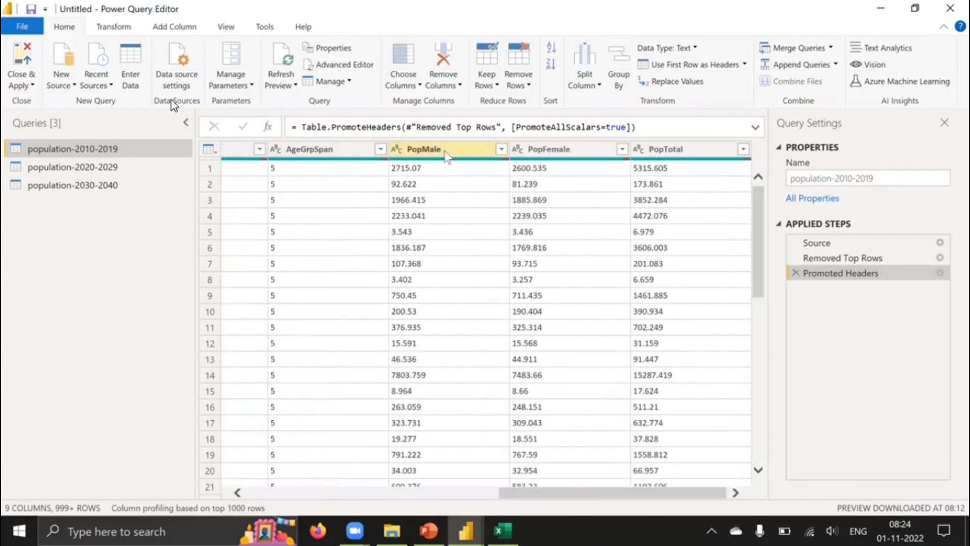
click(648, 485)
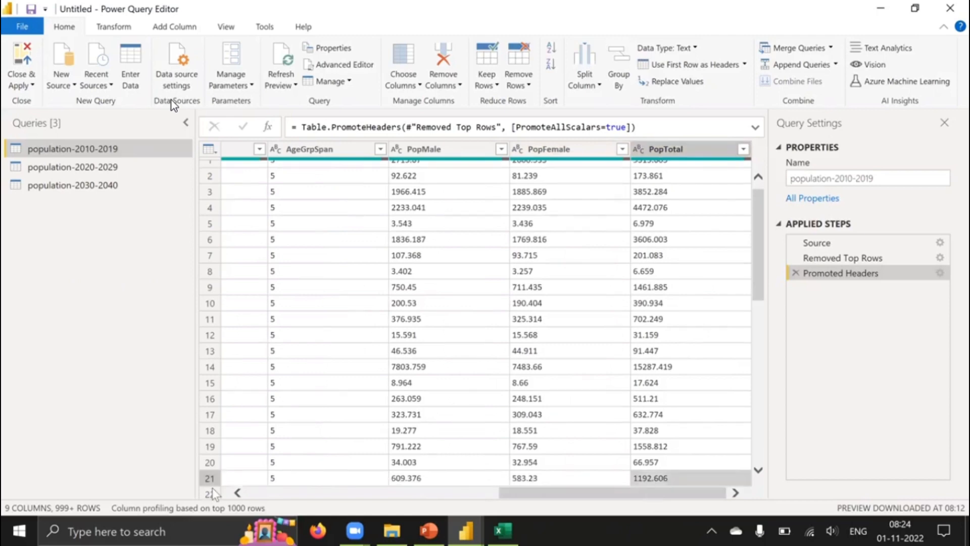
drag(610, 493, 153, 489)
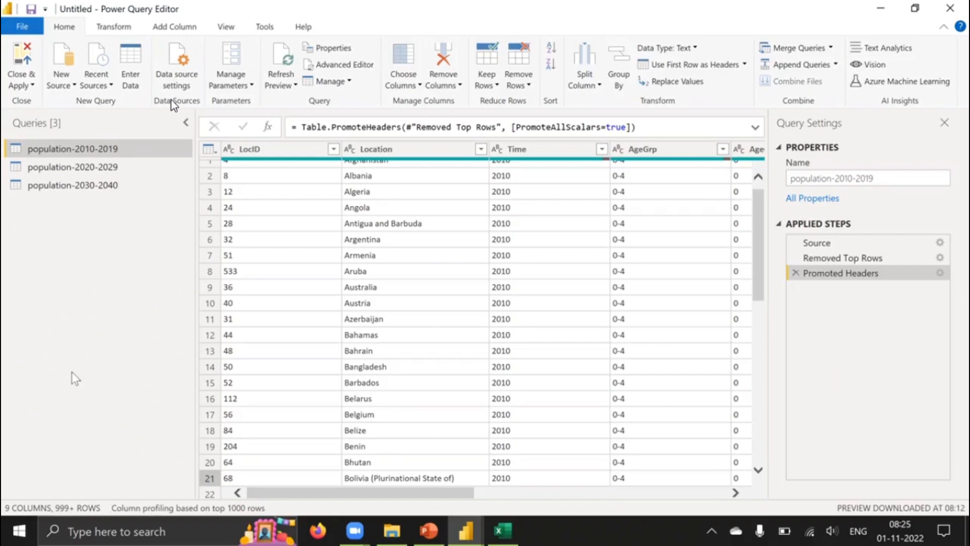
click(112, 28)
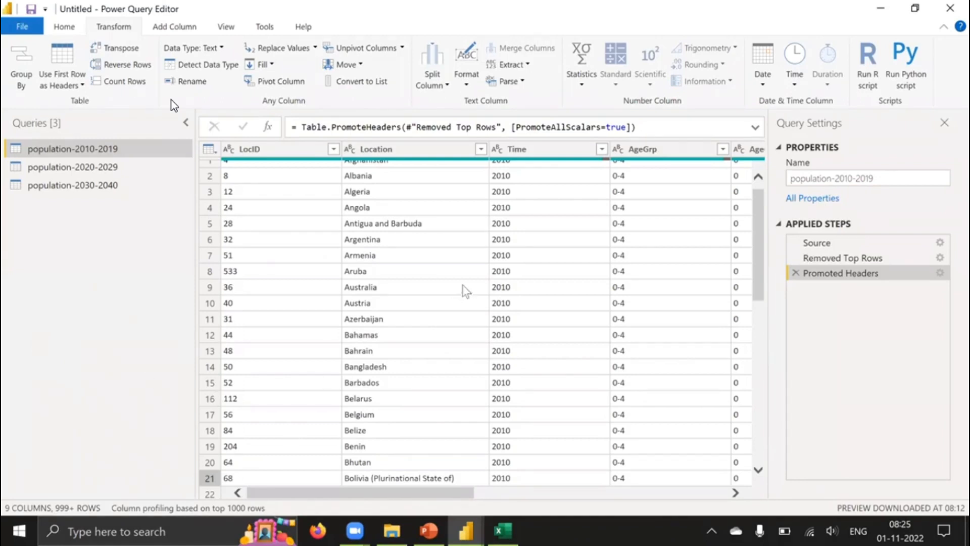
scroll(463, 286, up, 1)
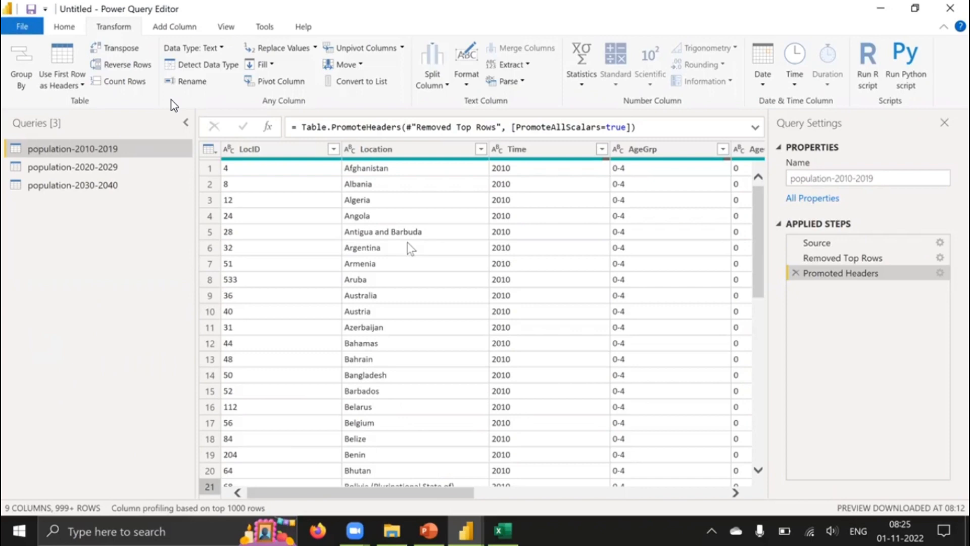
click(64, 30)
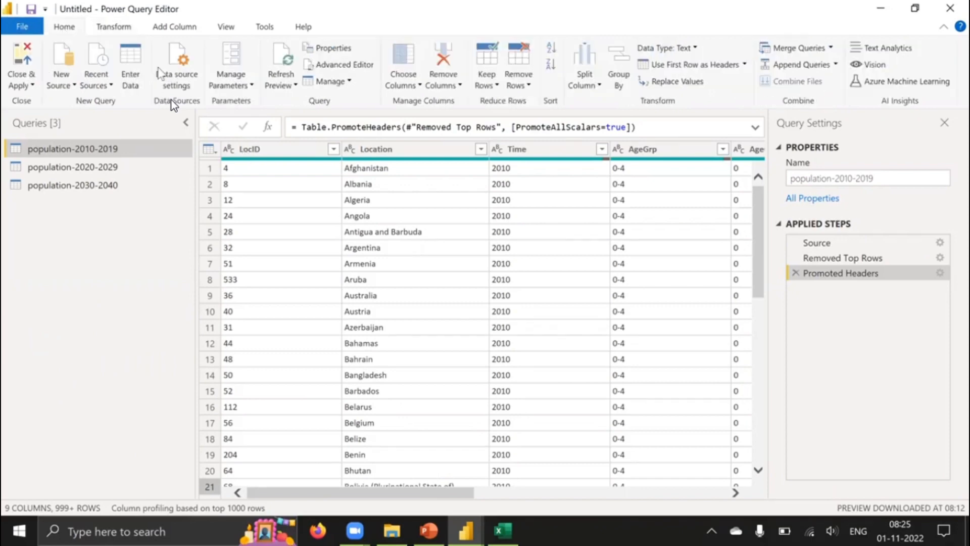
Examine the column choosing and removal options and look through all columns of the population-2010-2019 query.
click(403, 82)
click(448, 83)
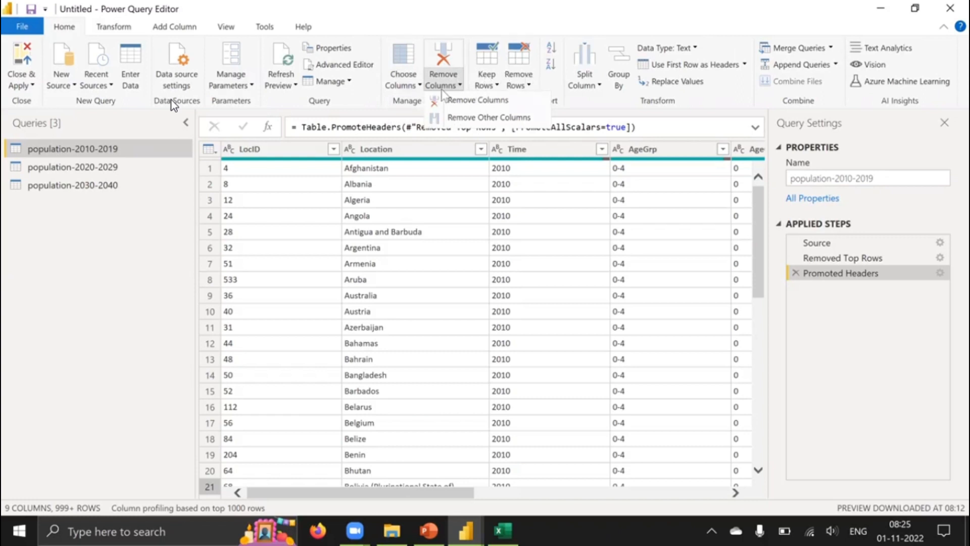
click(445, 78)
click(445, 79)
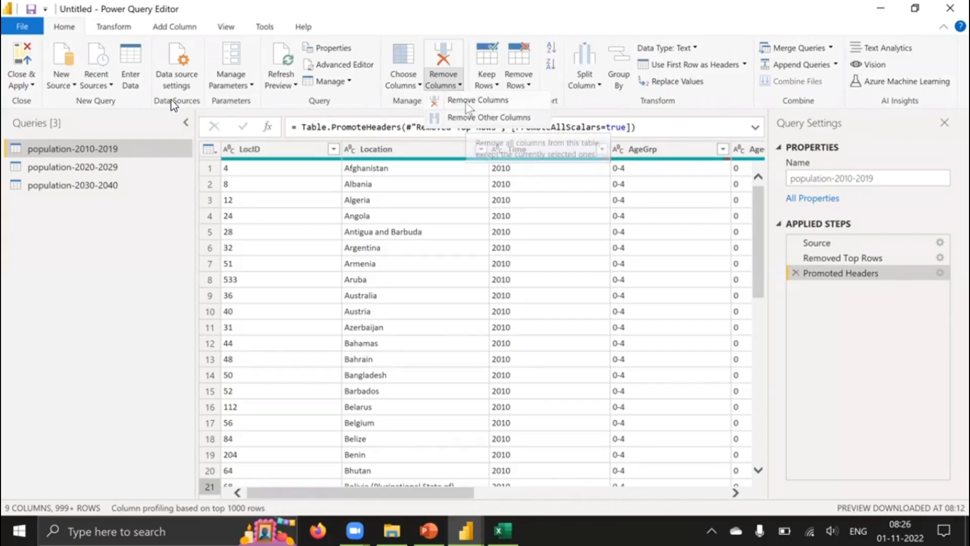
click(121, 314)
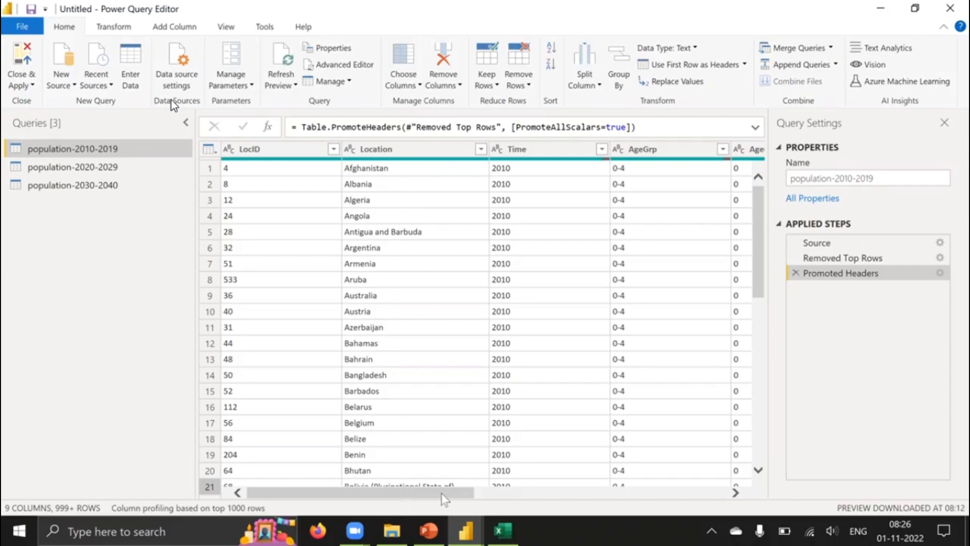
drag(445, 492, 576, 498)
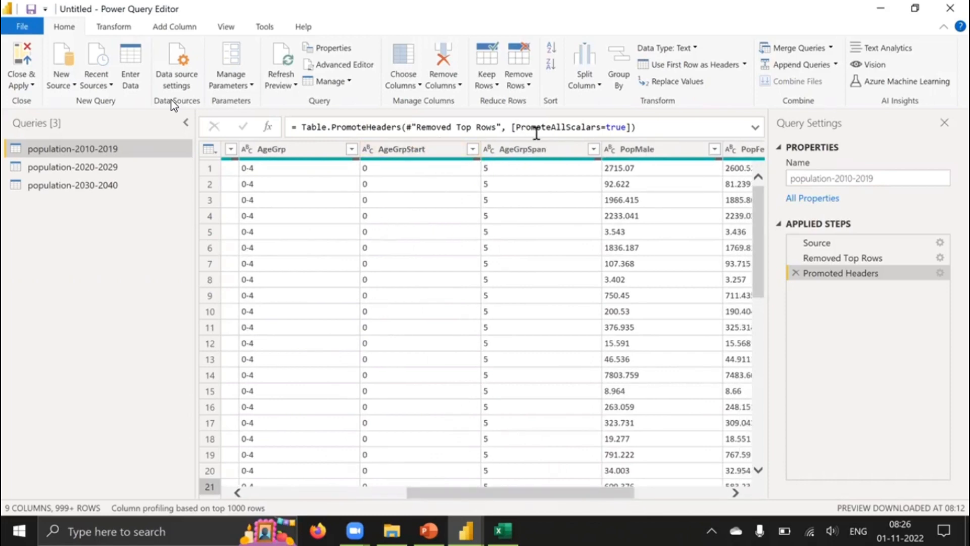
click(569, 149)
drag(457, 493, 279, 473)
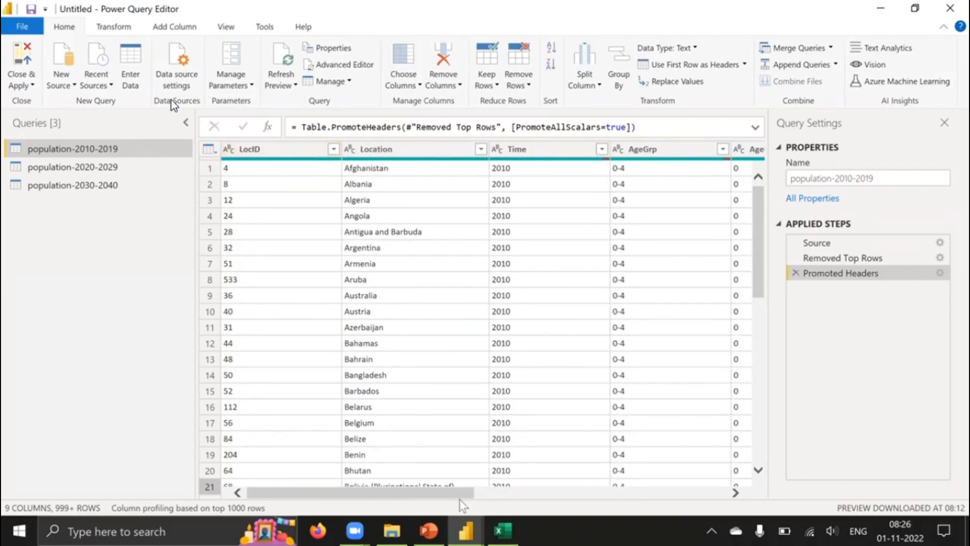
click(572, 492)
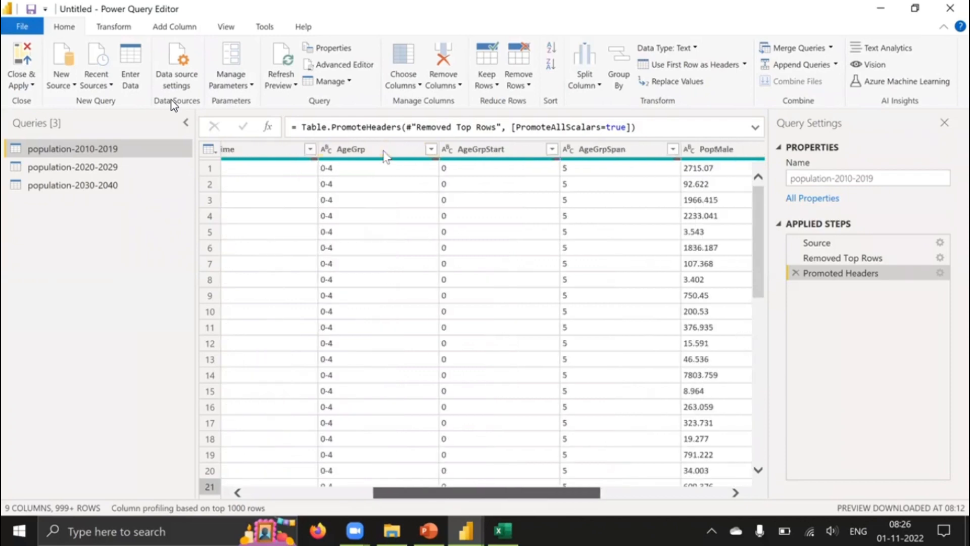
click(650, 489)
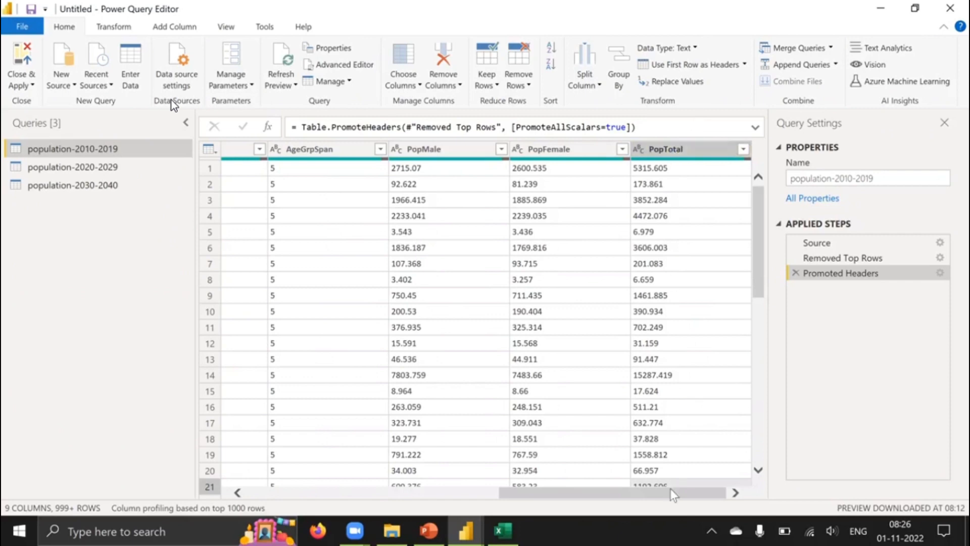
drag(631, 493, 525, 497)
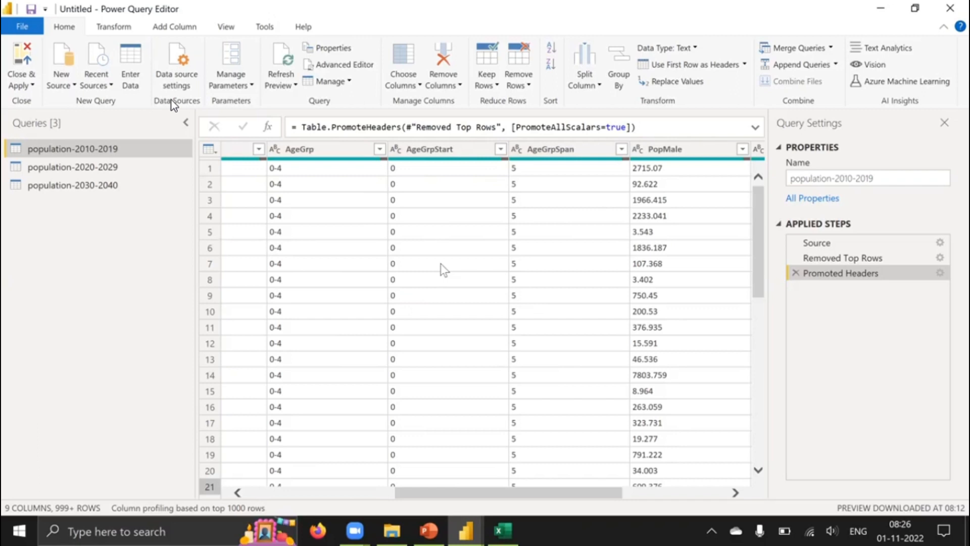
Remove the AgeGrpStart, AgeGrpSpan and PopTotal columns from the population-2010-2019 query.
click(455, 152)
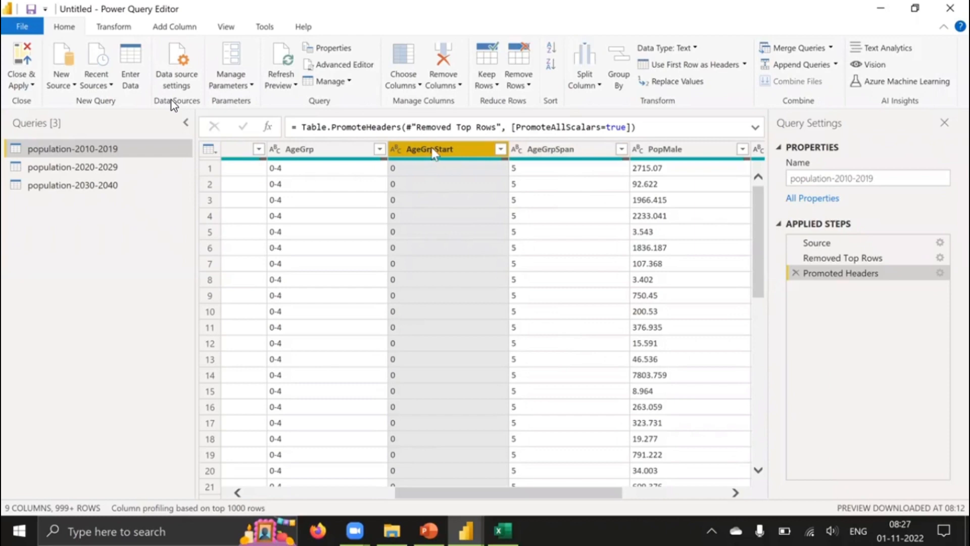
ctrl+click(574, 147)
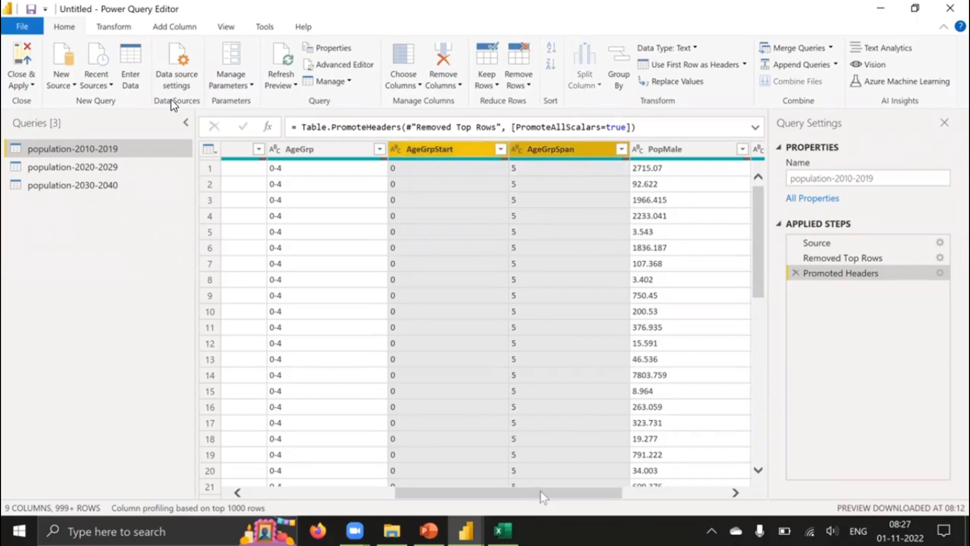
drag(540, 491, 796, 474)
ctrl+click(690, 147)
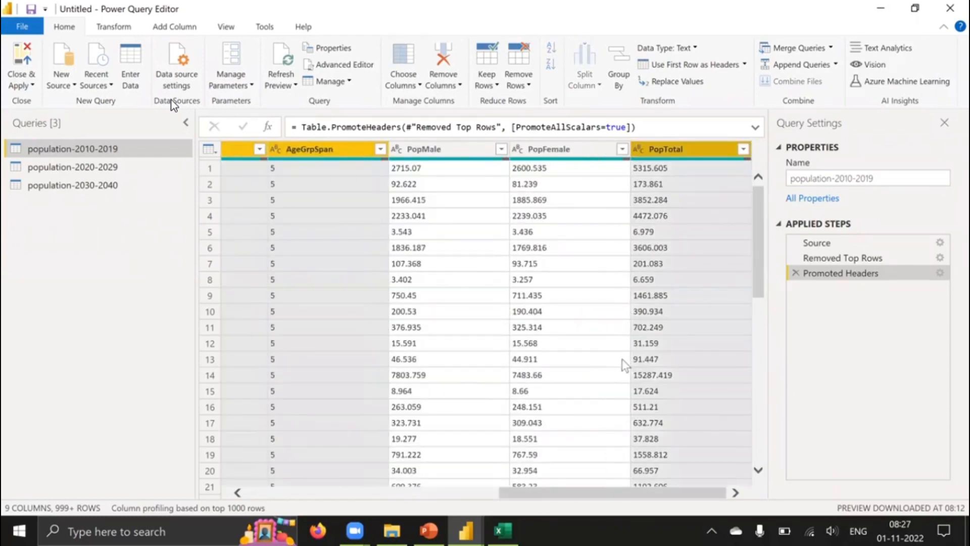
drag(617, 494, 589, 494)
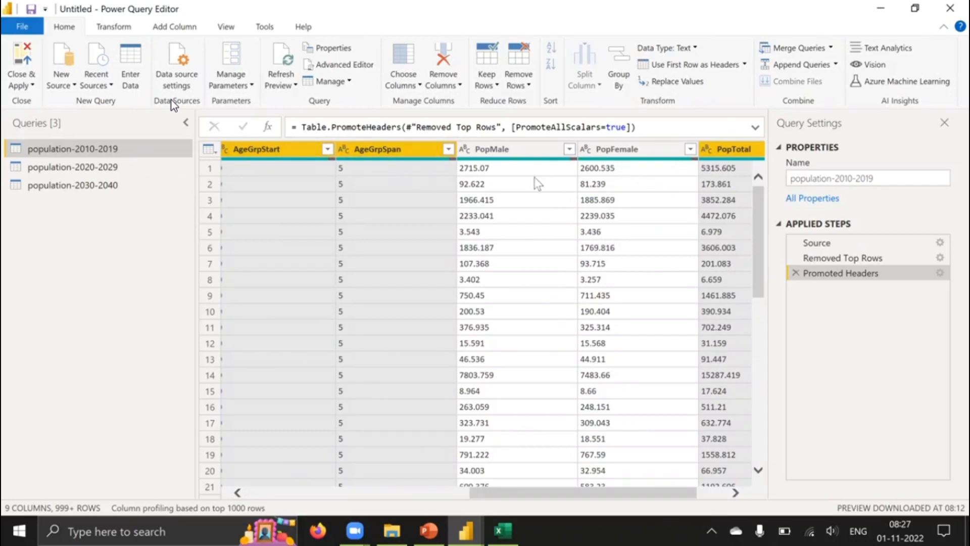
click(447, 85)
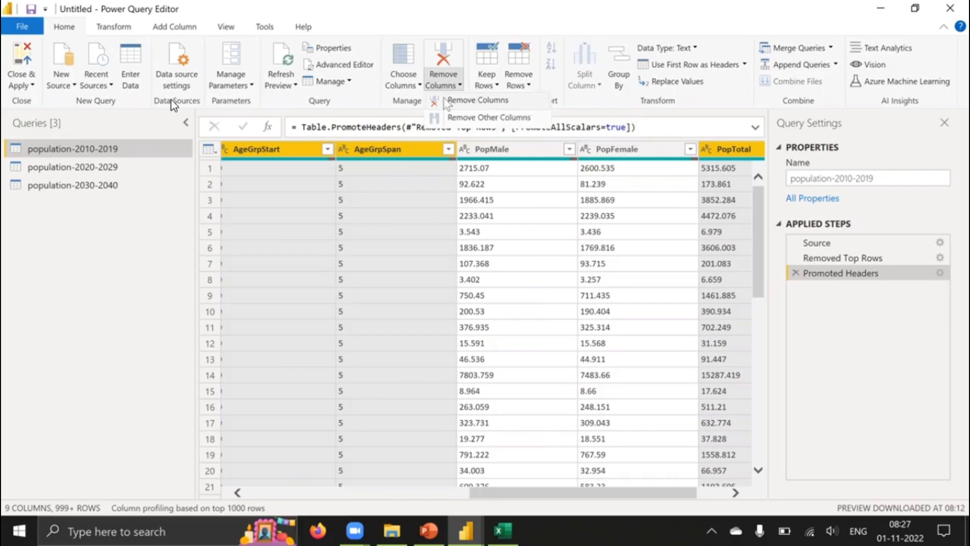
click(524, 102)
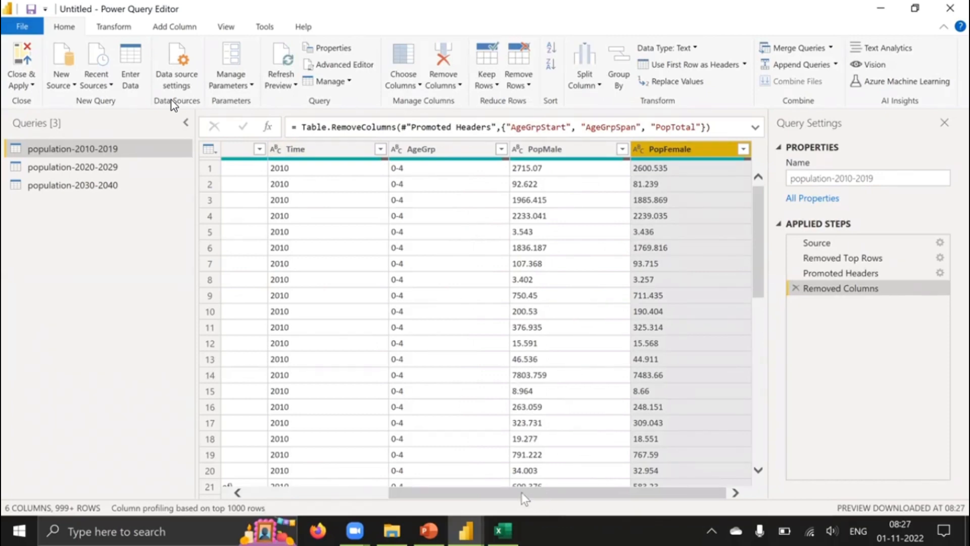
Look through the remaining columns, and delete the column removal from the query's applied steps.
drag(522, 492, 325, 455)
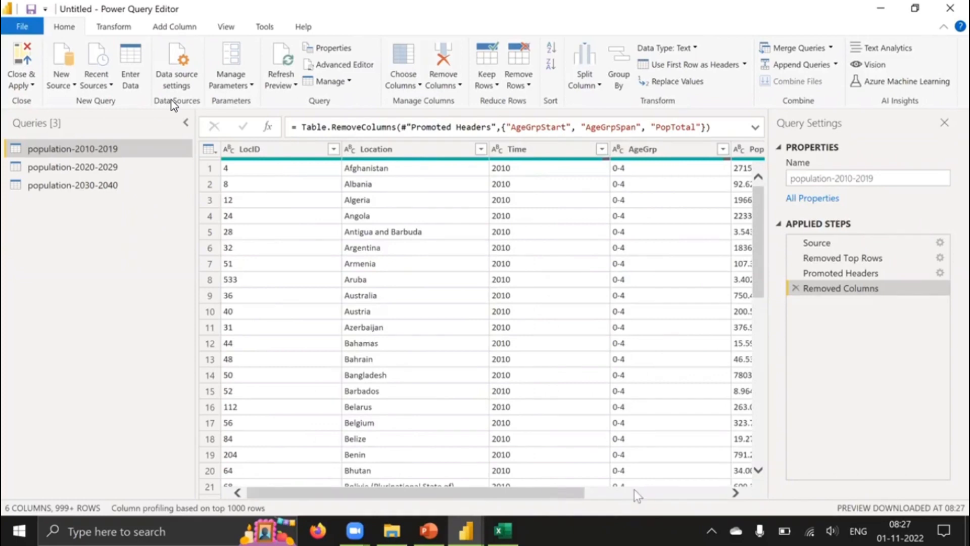
drag(530, 492, 348, 331)
click(796, 288)
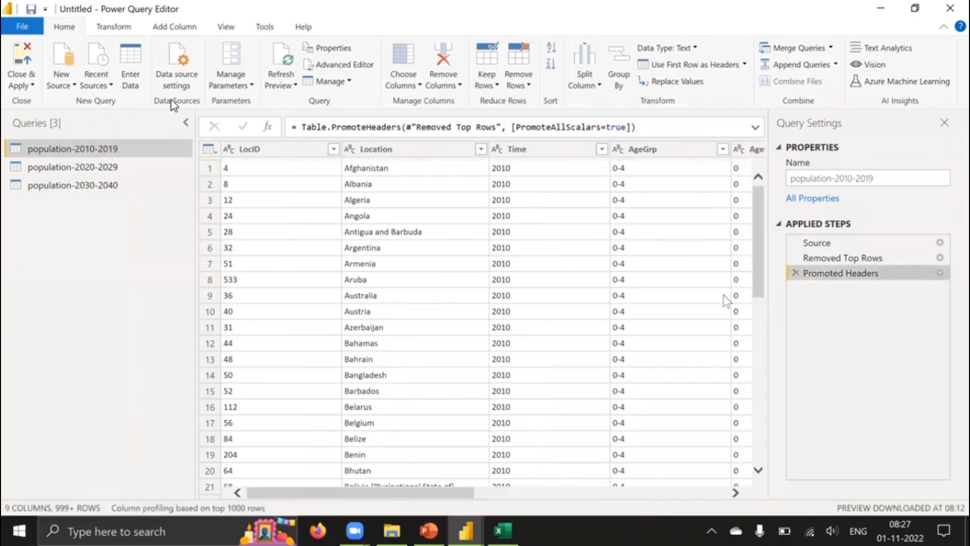
Select AgeGrpSpan, PopTotal and AgeGrpStart together in the population-2010-2019 query again and remove these three columns.
drag(463, 489, 624, 484)
click(625, 486)
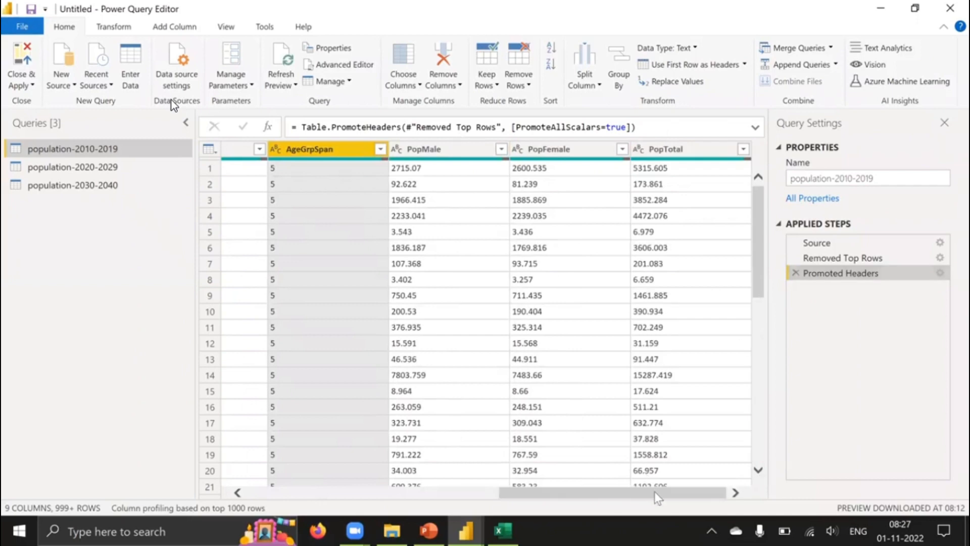
ctrl+click(695, 150)
drag(636, 497, 578, 488)
ctrl+click(319, 150)
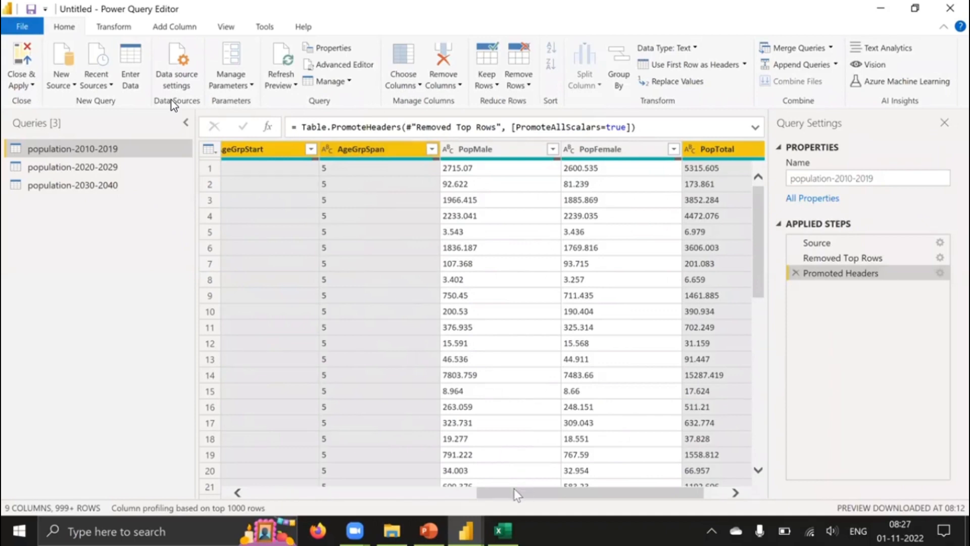
drag(526, 490, 516, 490)
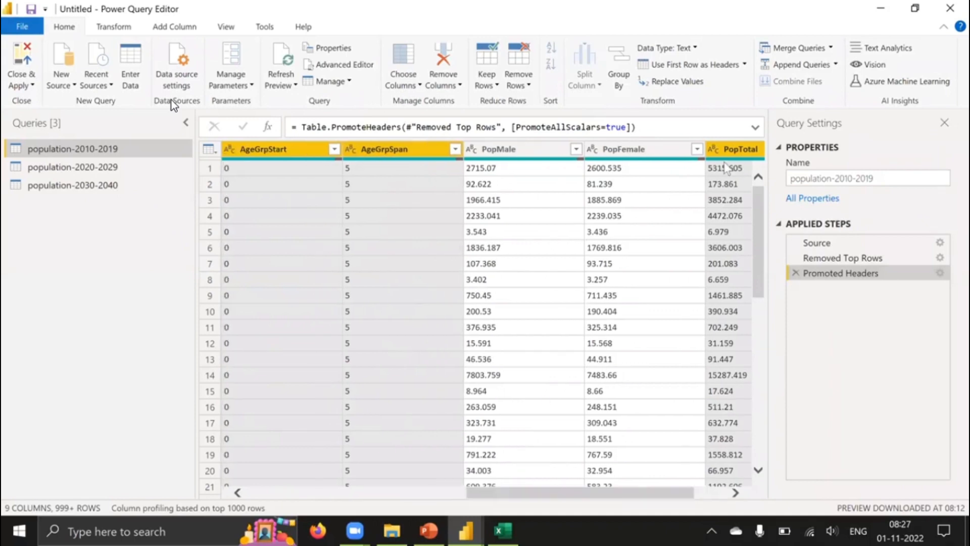
right_click(278, 150)
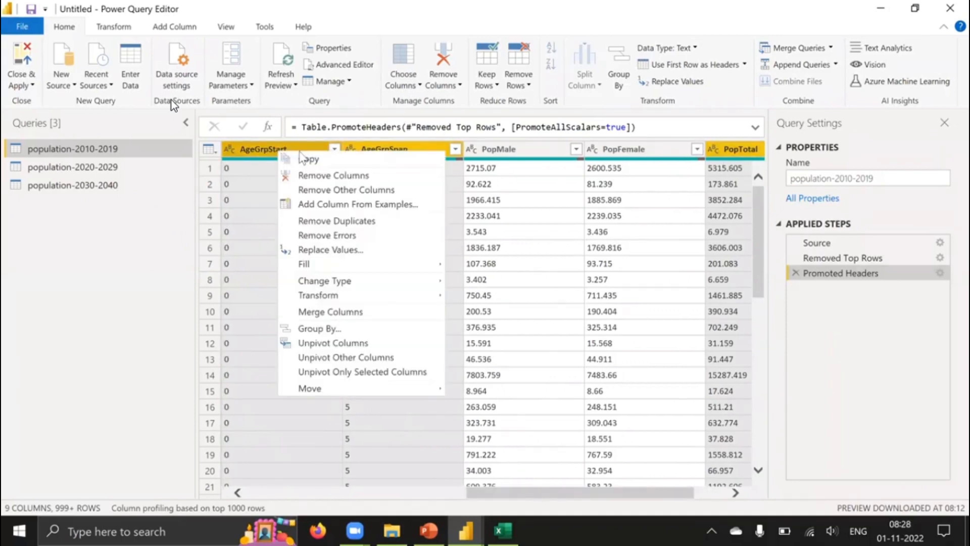
click(323, 176)
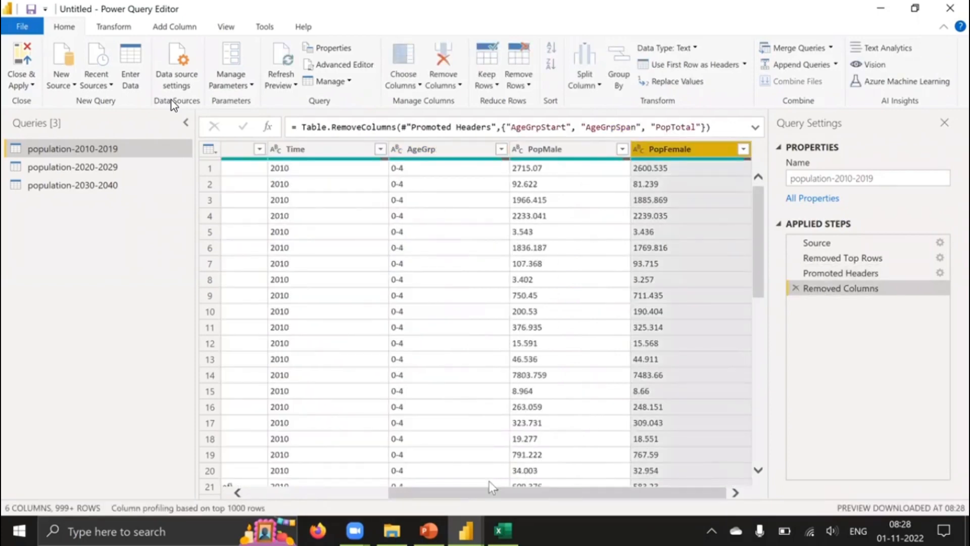
Check the columns left in the population-2010-2019 query and delete the repeated column removal from its applied steps.
drag(573, 493, 396, 501)
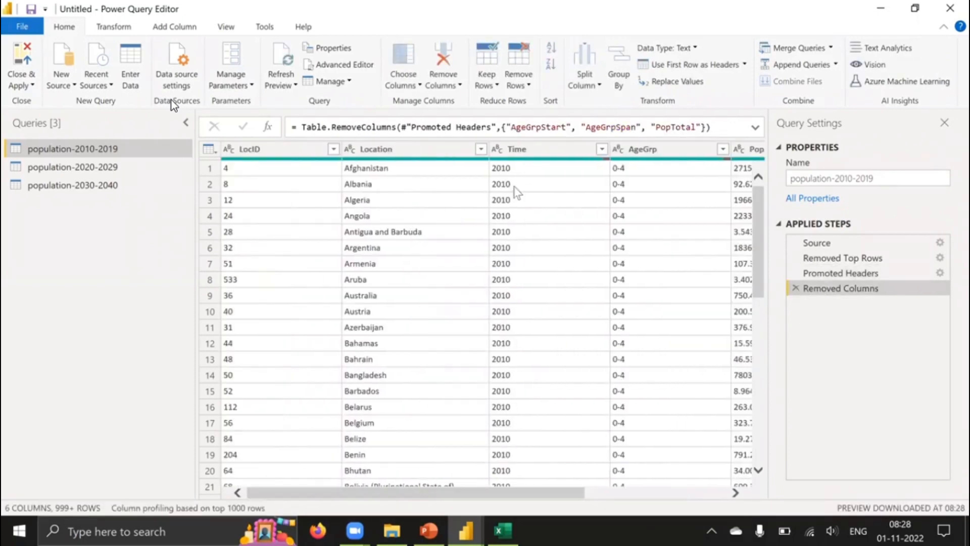
click(590, 487)
click(688, 237)
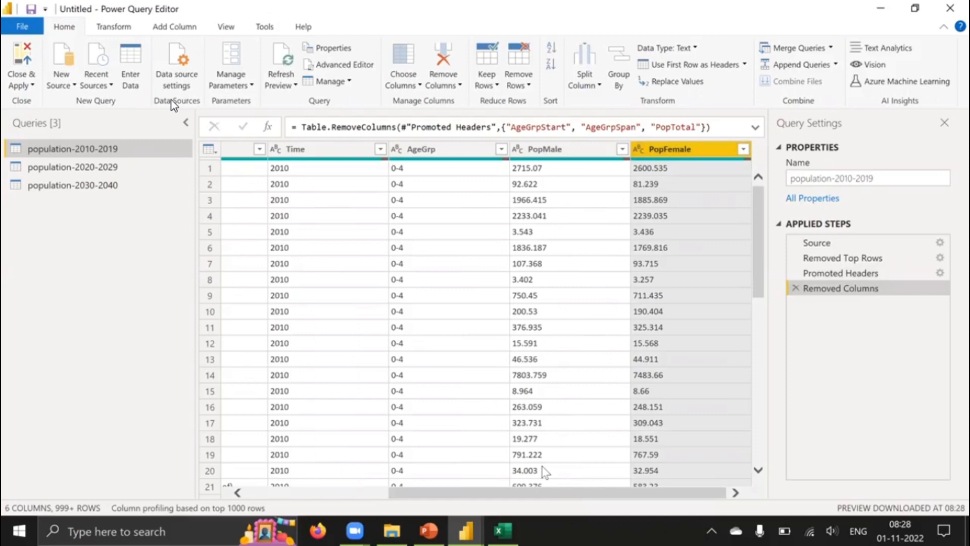
click(796, 288)
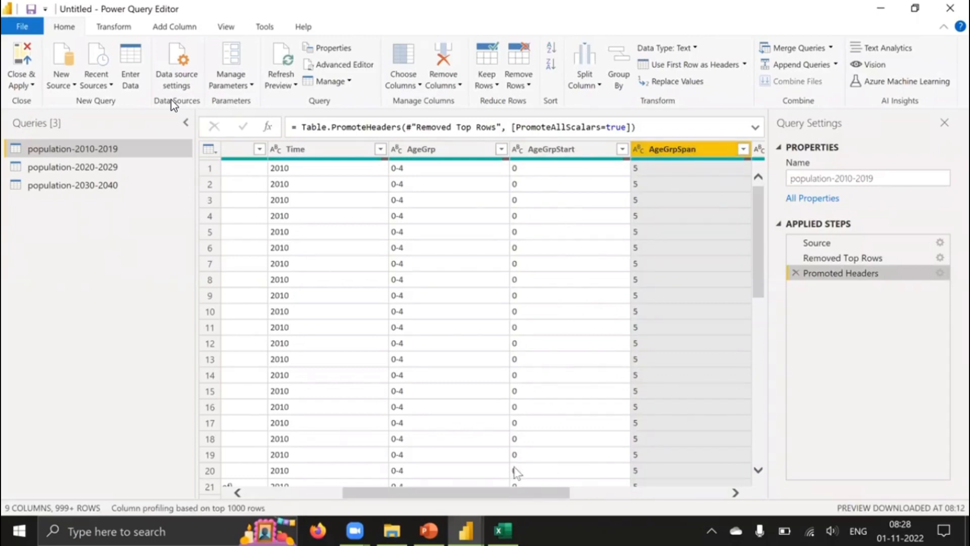
scroll(517, 478, right, 5)
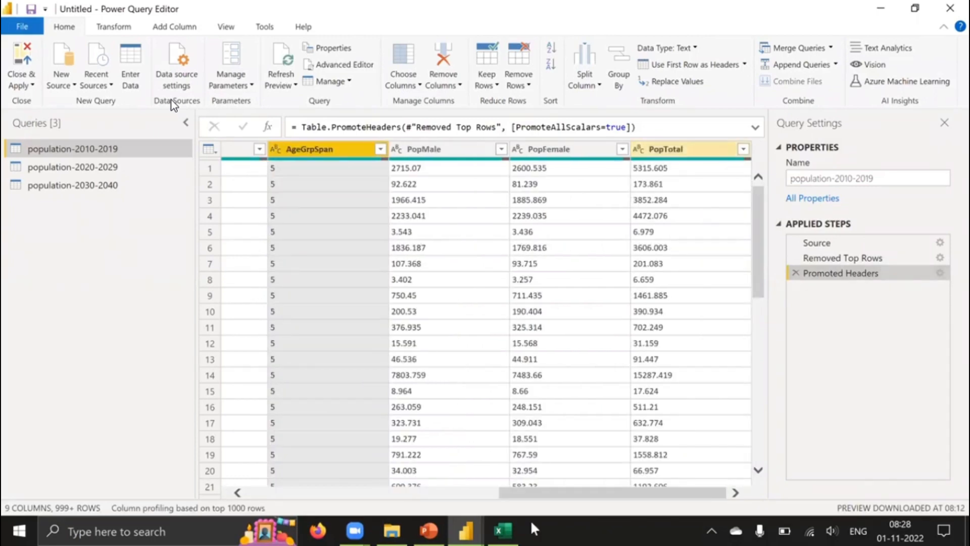
scroll(517, 492, left, 2)
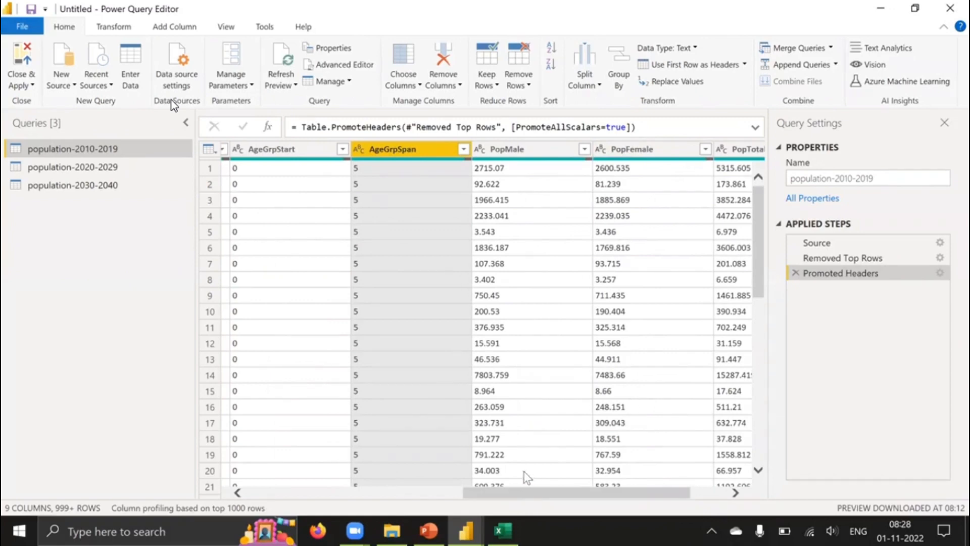
click(443, 84)
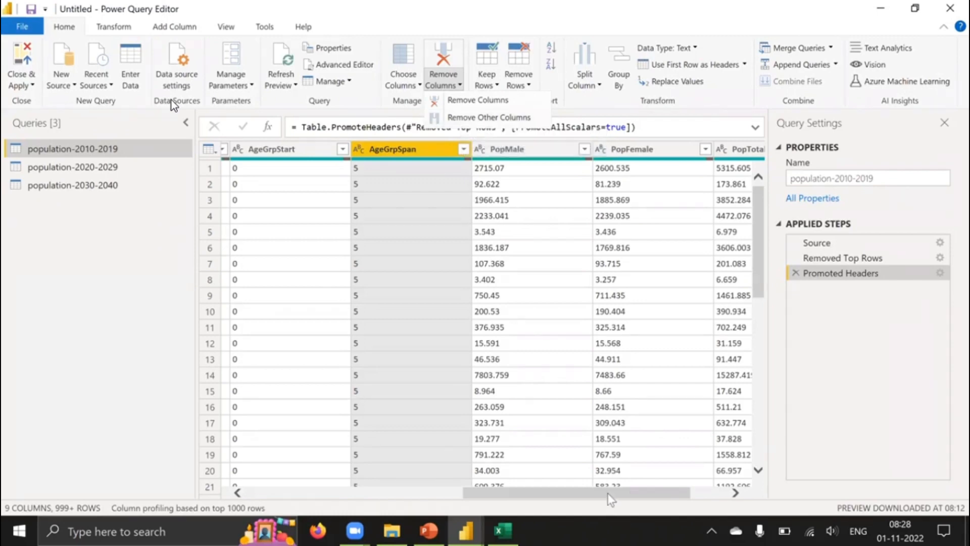
click(397, 154)
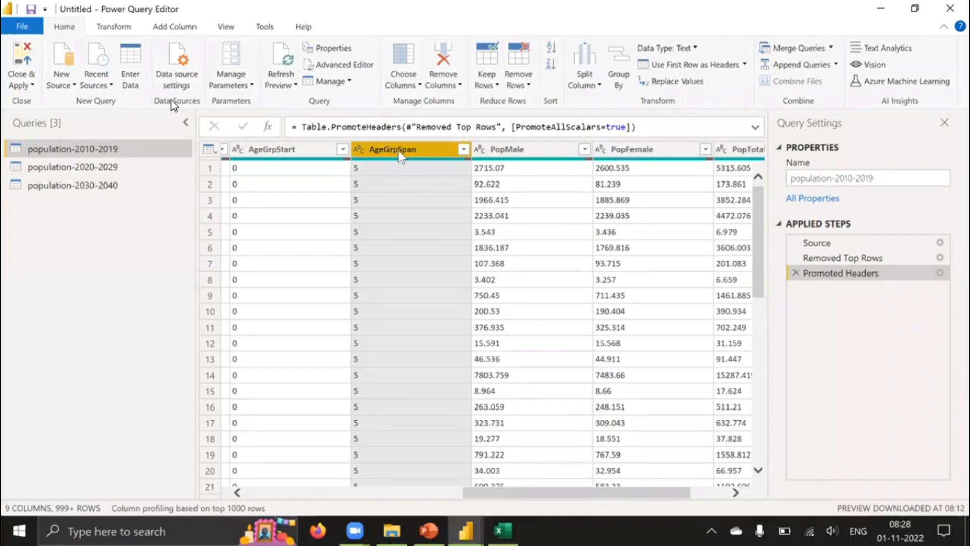
Select LocID, Location, Time, AgeGrp, PopMale and PopFemale in the population-2010-2019 query and remove all other columns.
drag(590, 492, 334, 404)
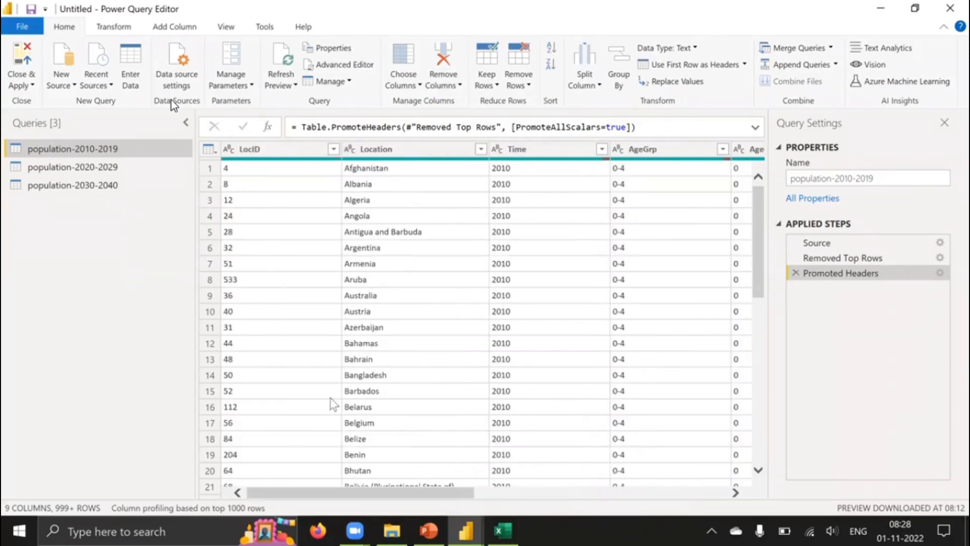
click(280, 150)
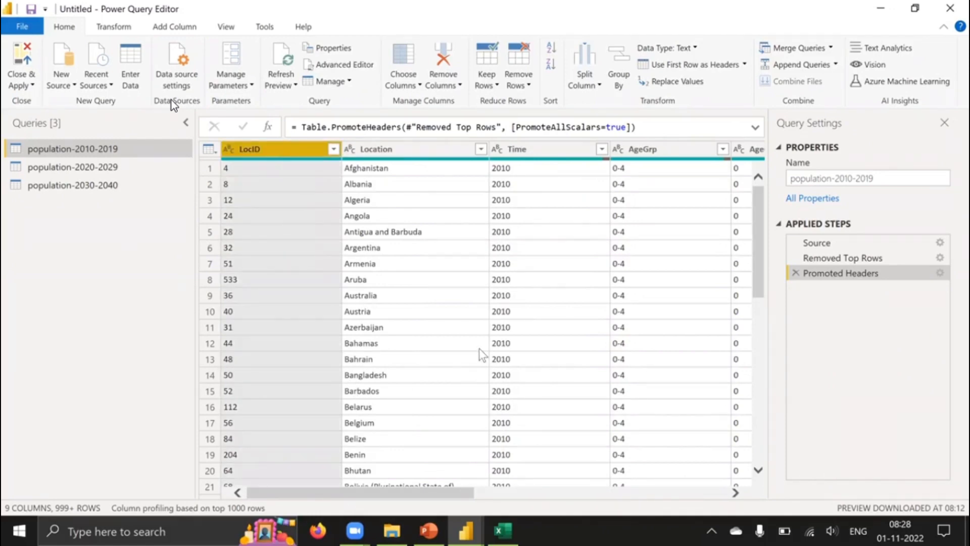
drag(508, 491, 374, 493)
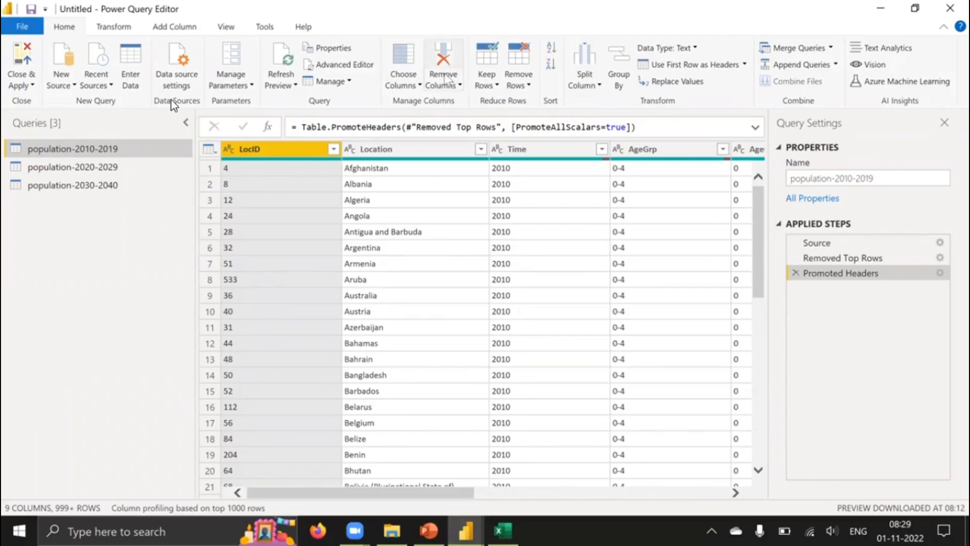
click(444, 82)
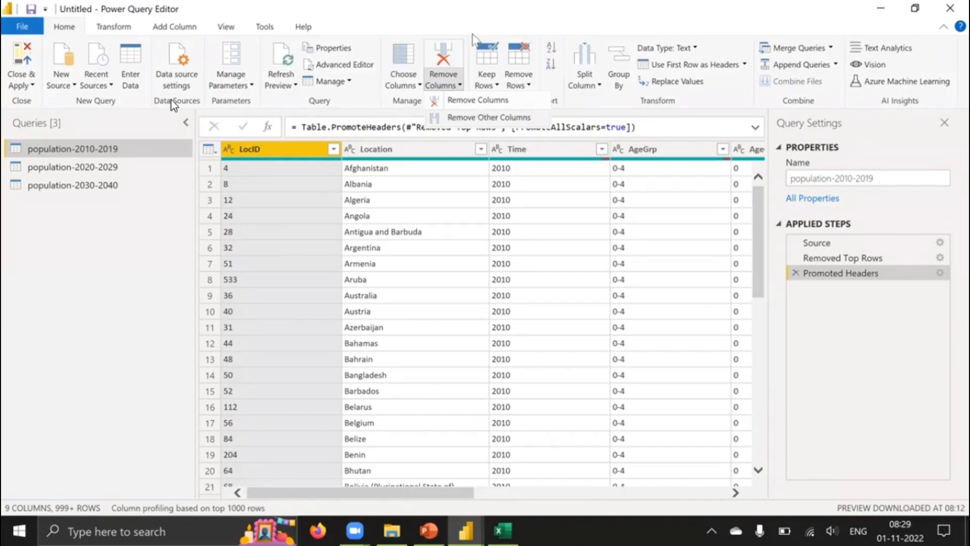
ctrl+click(429, 149)
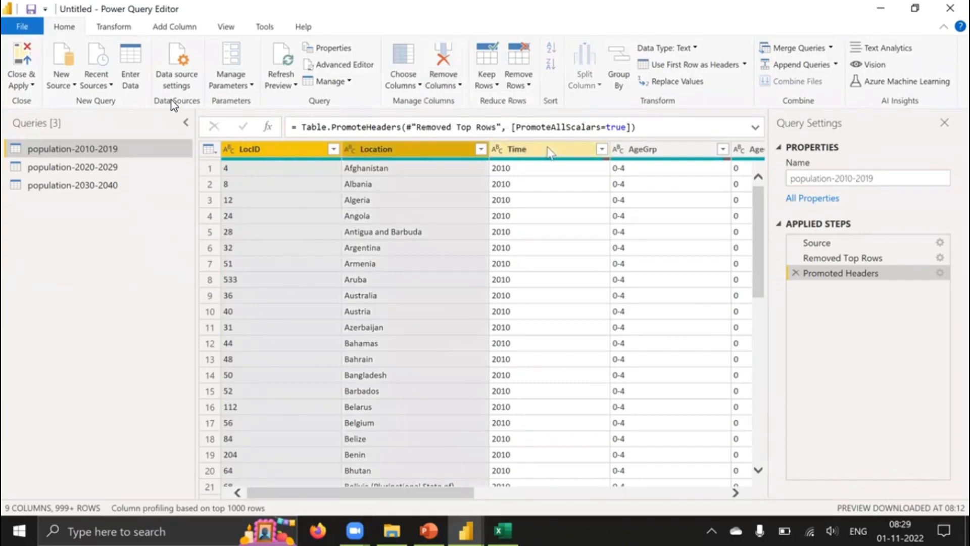
ctrl+click(550, 151)
ctrl+click(647, 149)
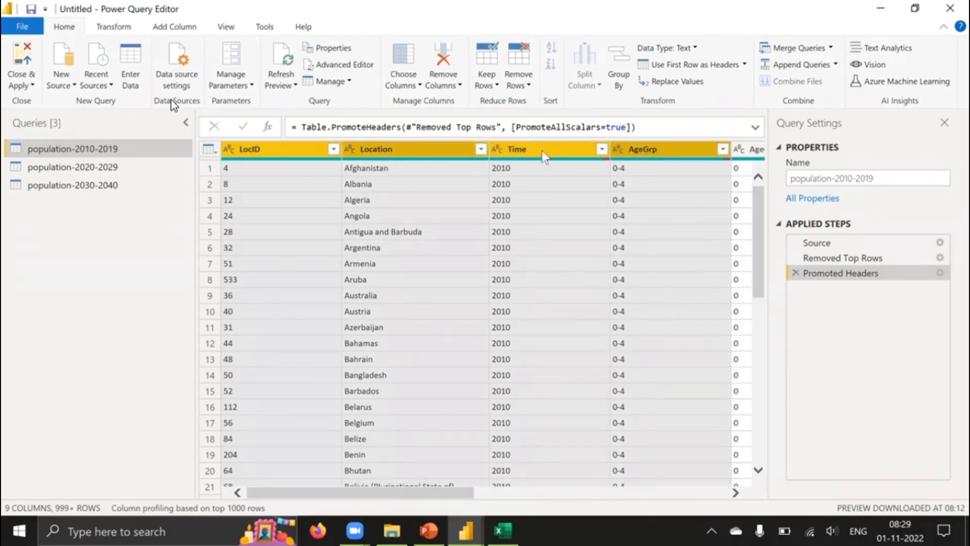
drag(456, 489, 708, 489)
ctrl+click(442, 150)
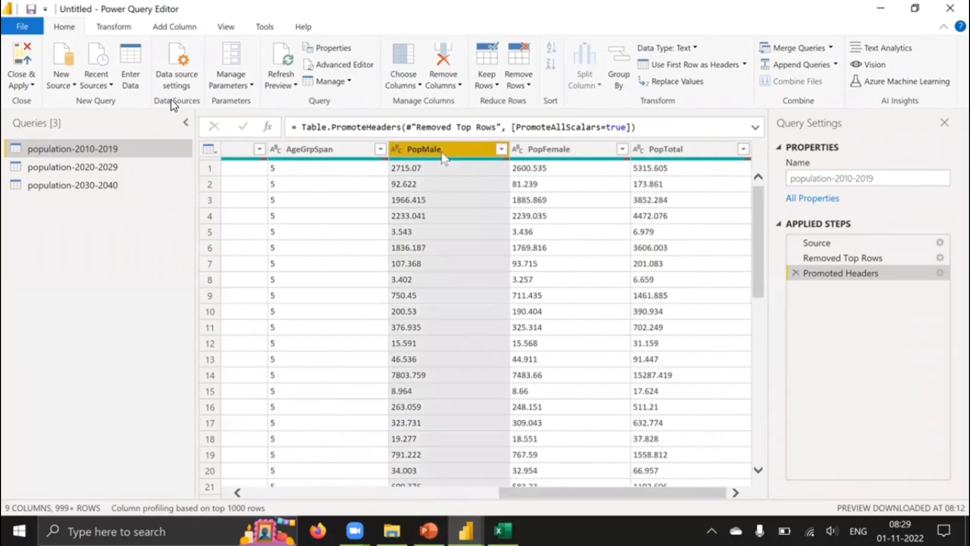
ctrl+click(548, 150)
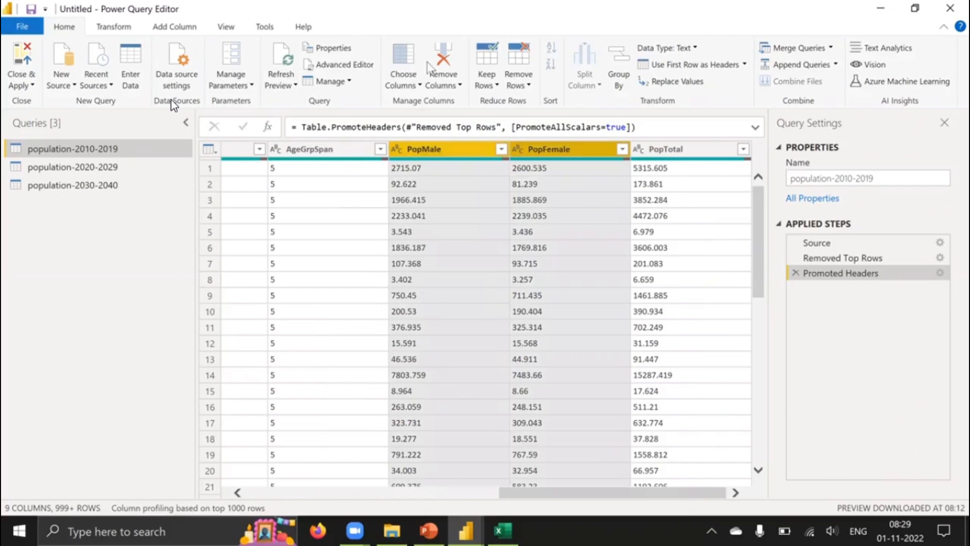
click(443, 84)
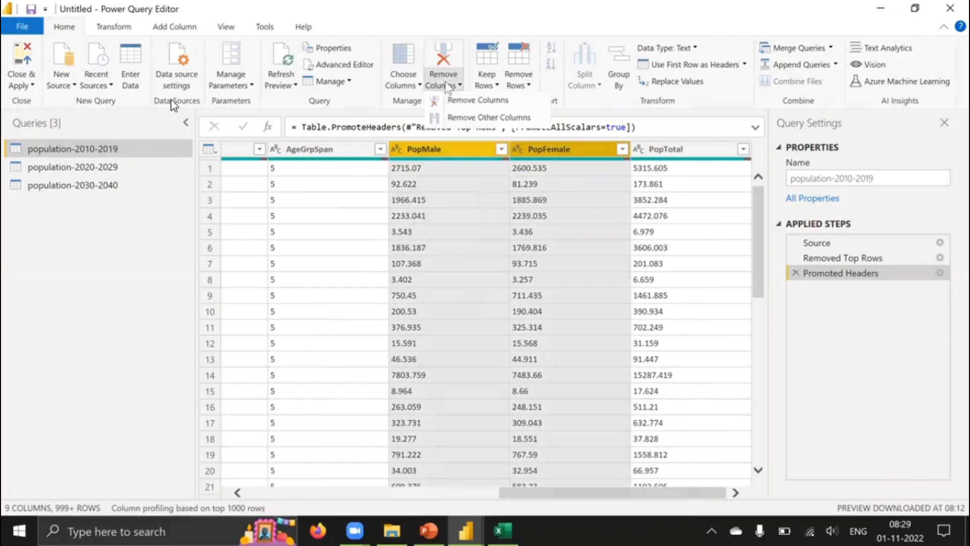
click(475, 121)
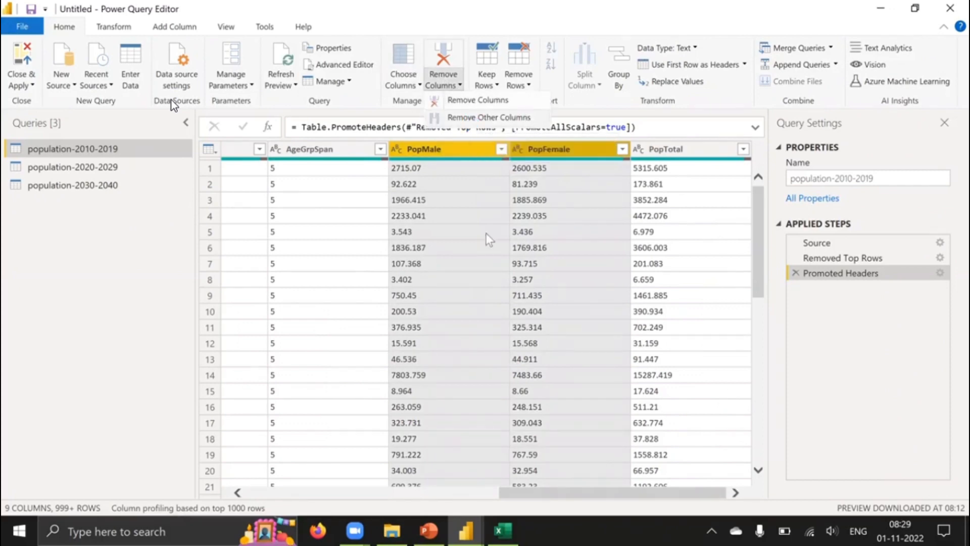
Examine the columns kept in the population-2010-2019 query from LocID to PopFemale and review the available column removal options.
drag(462, 493, 275, 480)
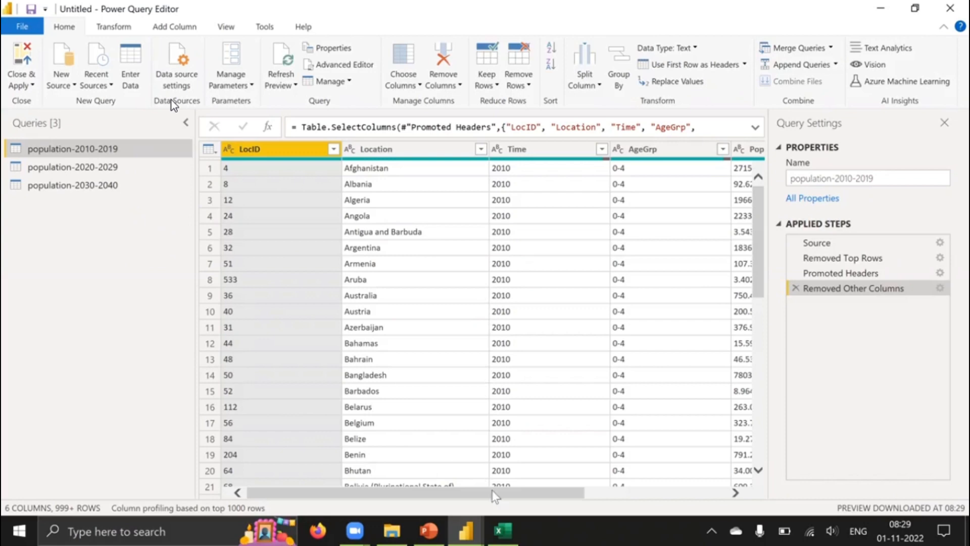
drag(493, 493, 175, 471)
drag(465, 491, 611, 491)
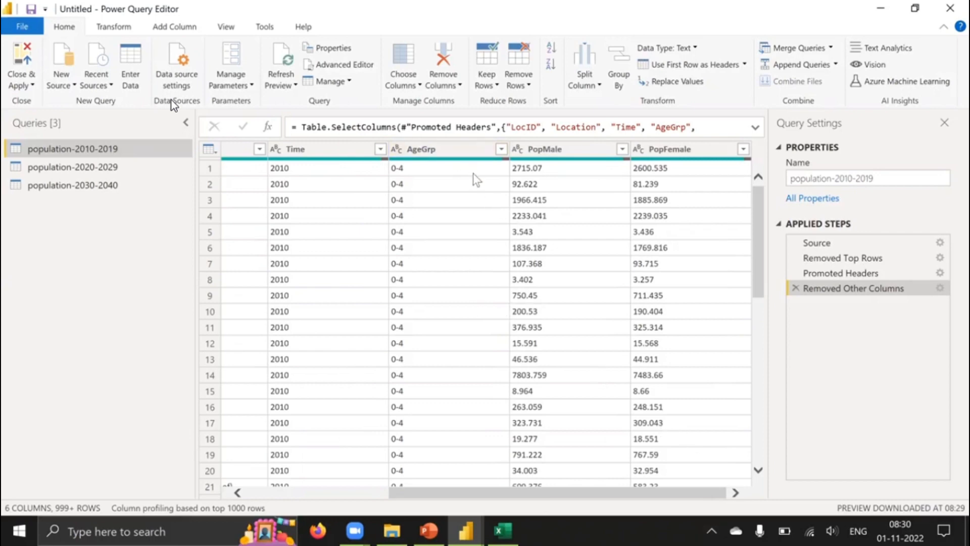
click(449, 84)
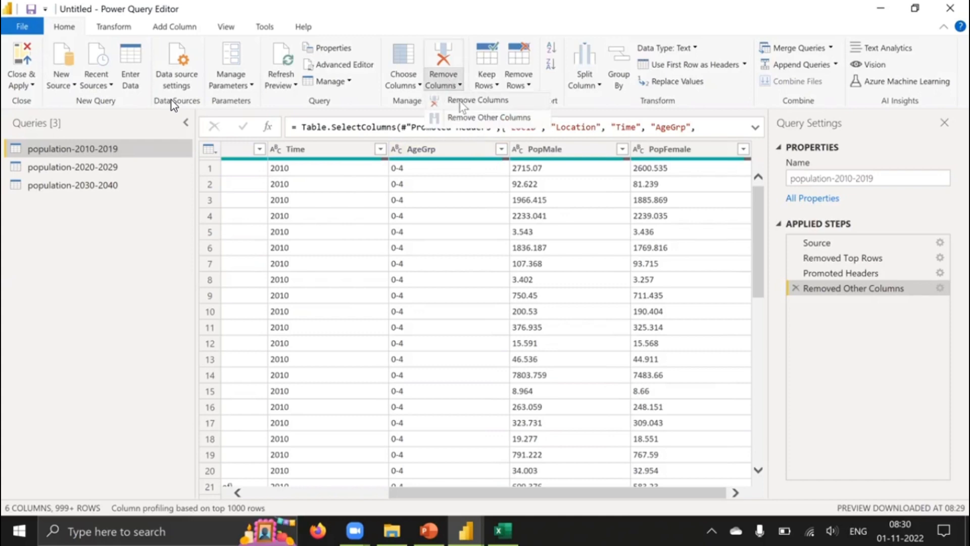
click(72, 291)
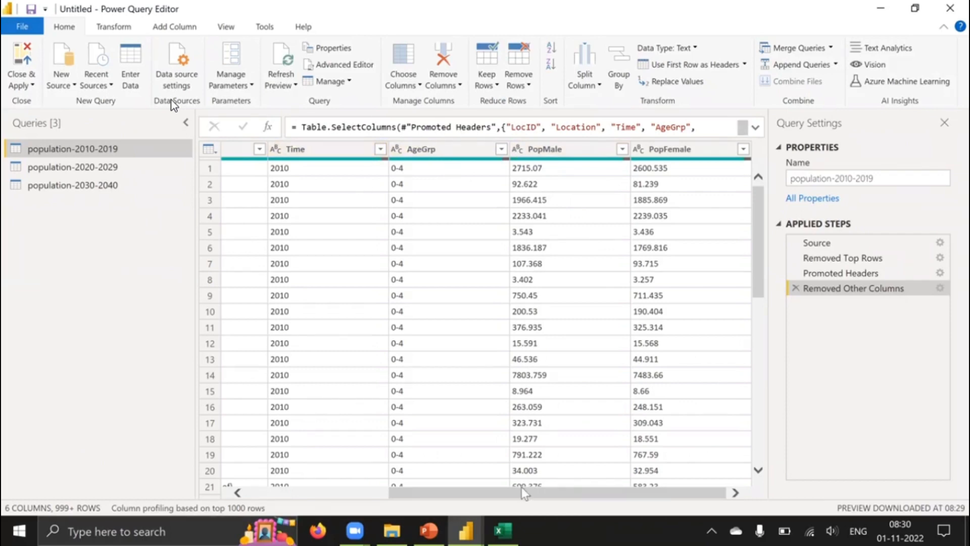
drag(511, 492, 368, 492)
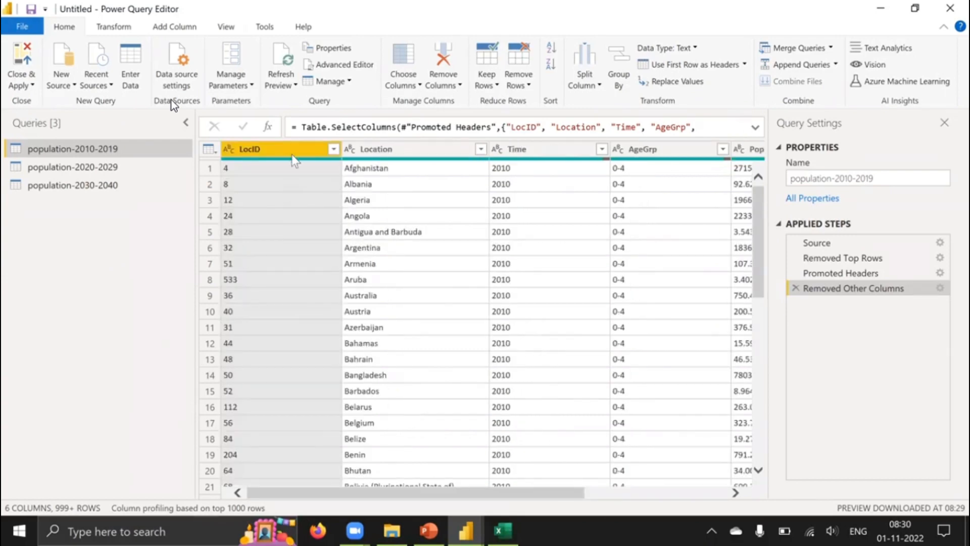
drag(389, 493, 584, 505)
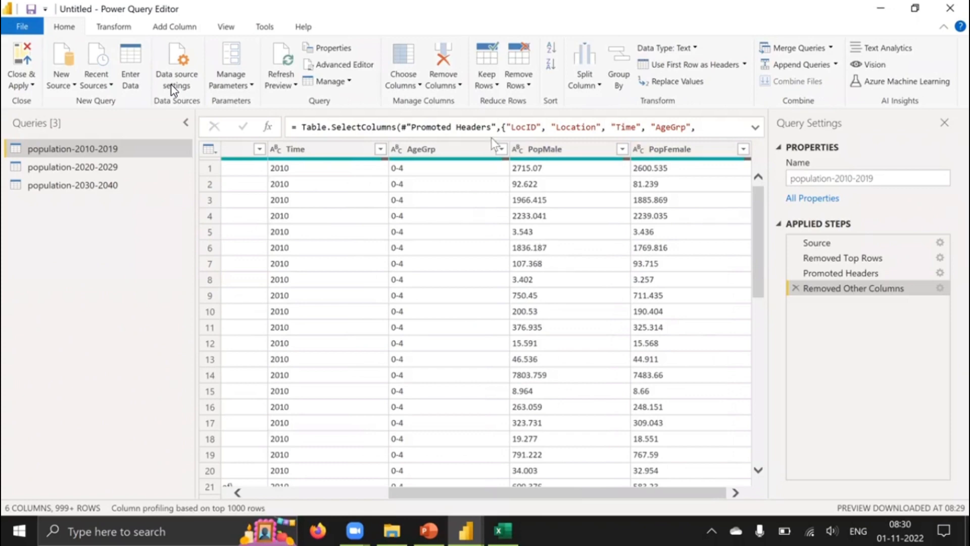
click(441, 86)
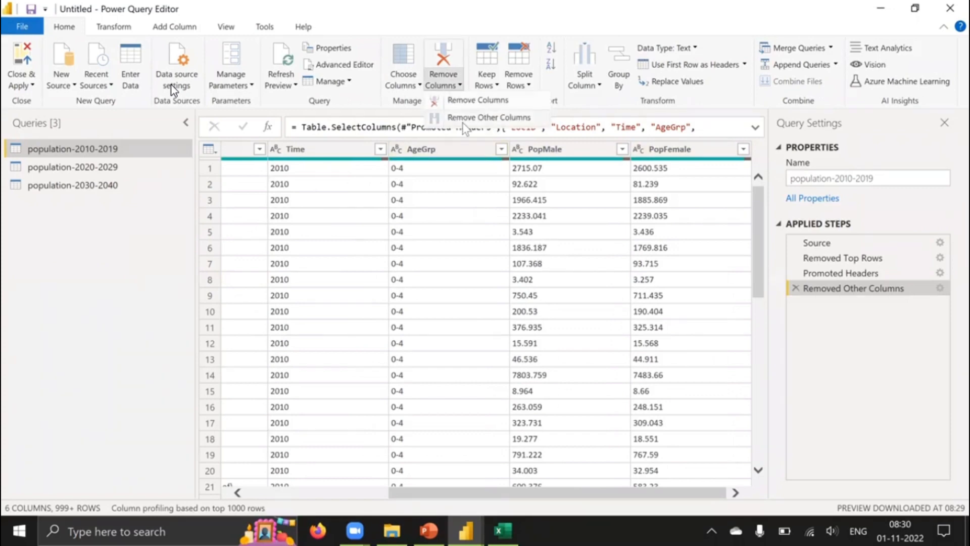
click(178, 269)
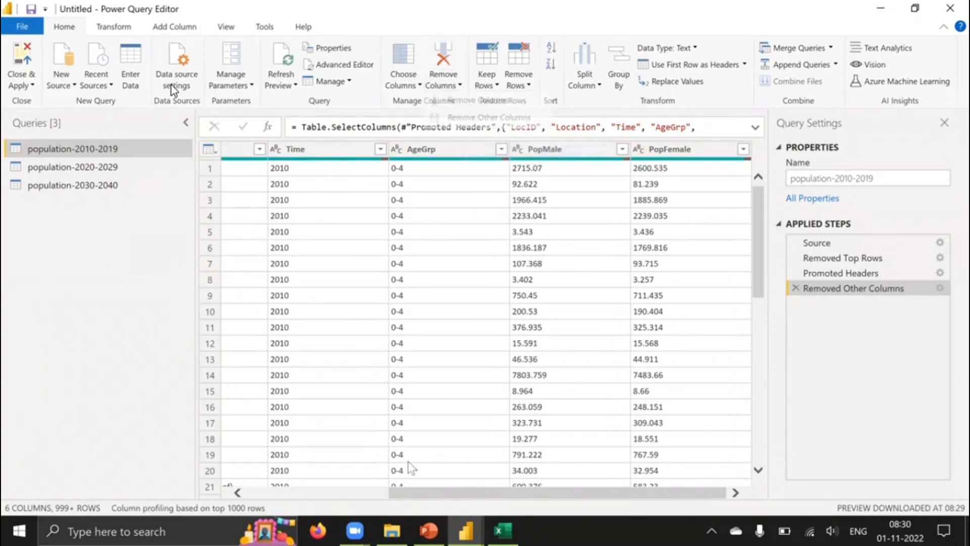
drag(548, 498, 7, 493)
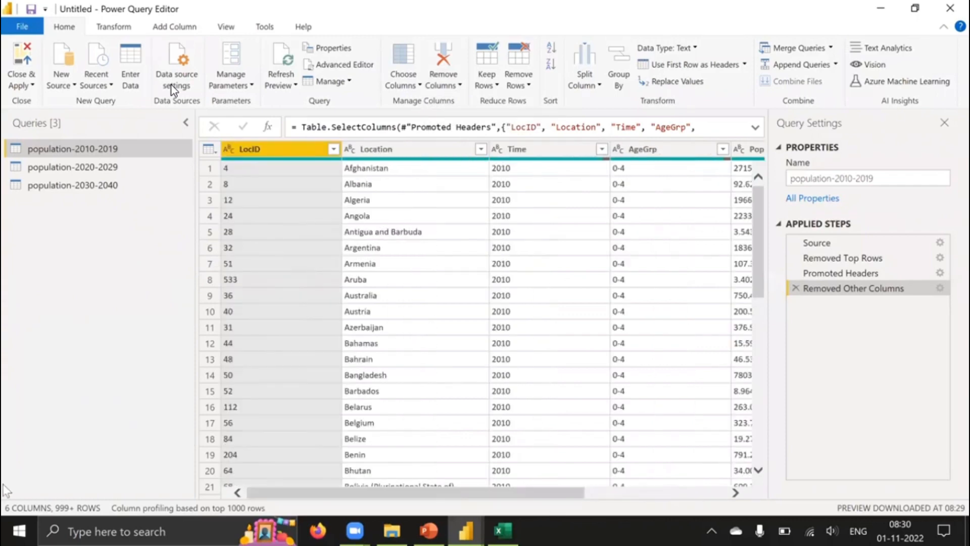